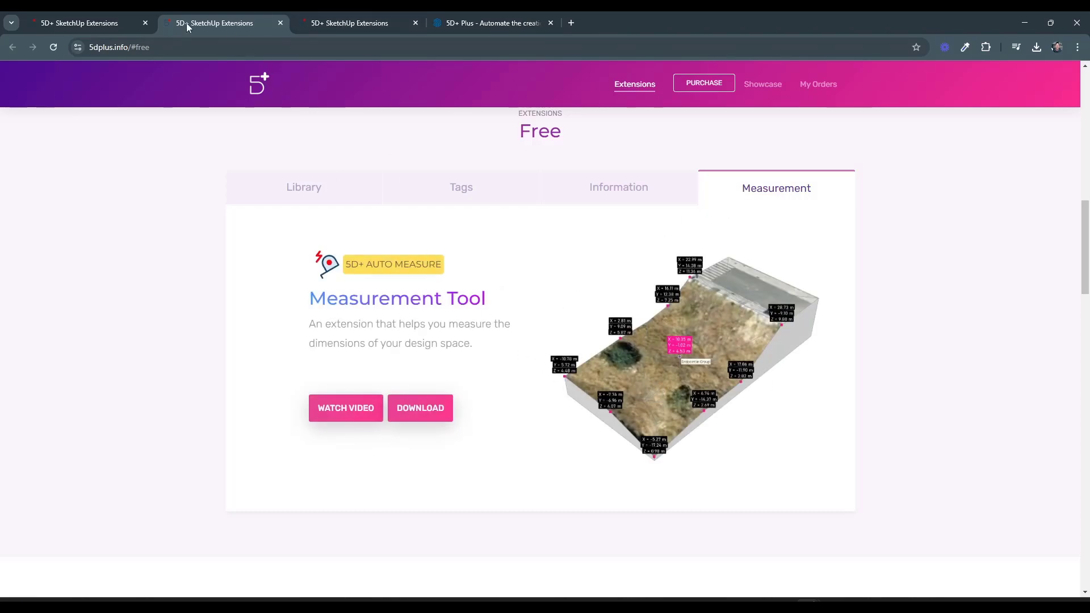
Examine the overview of free and paid SketchUp extensions on the 5D+ website.
left_click(352, 20)
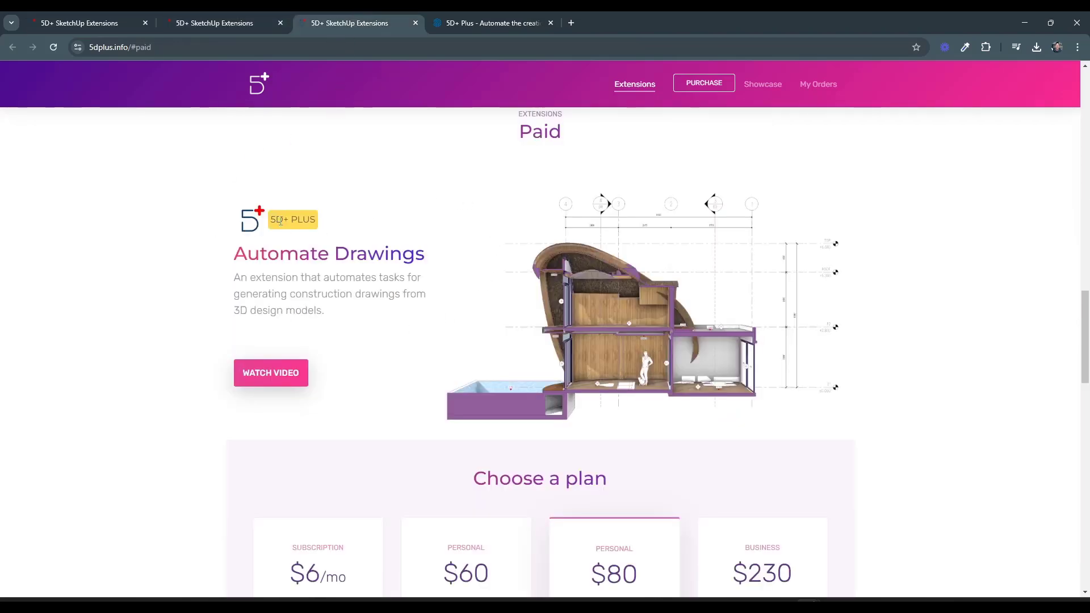
left_click(83, 18)
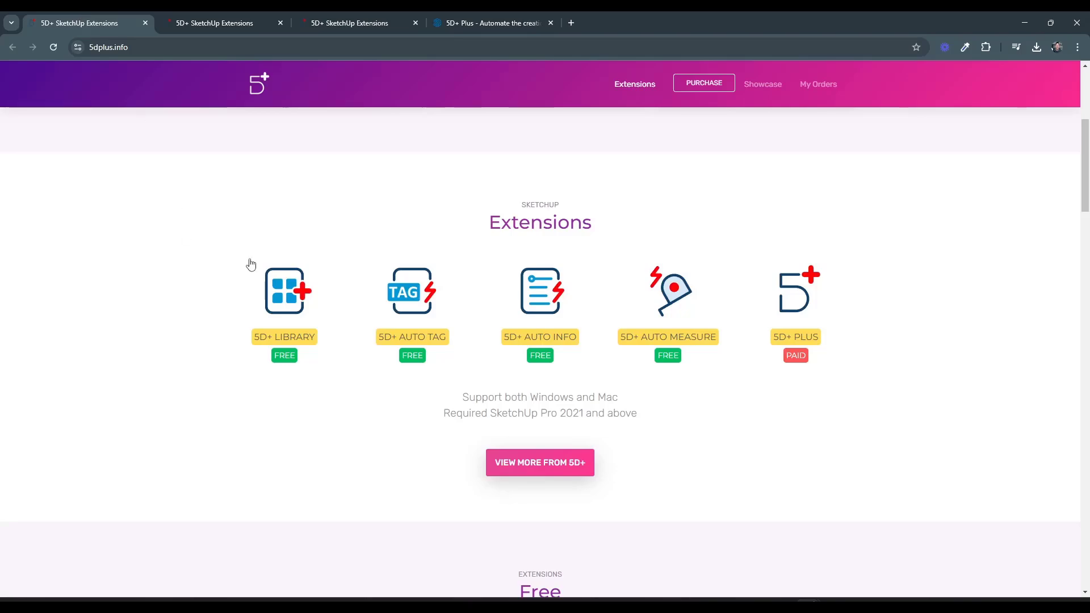
scroll(505, 280, "up", 5)
scroll(681, 443, "down", 4)
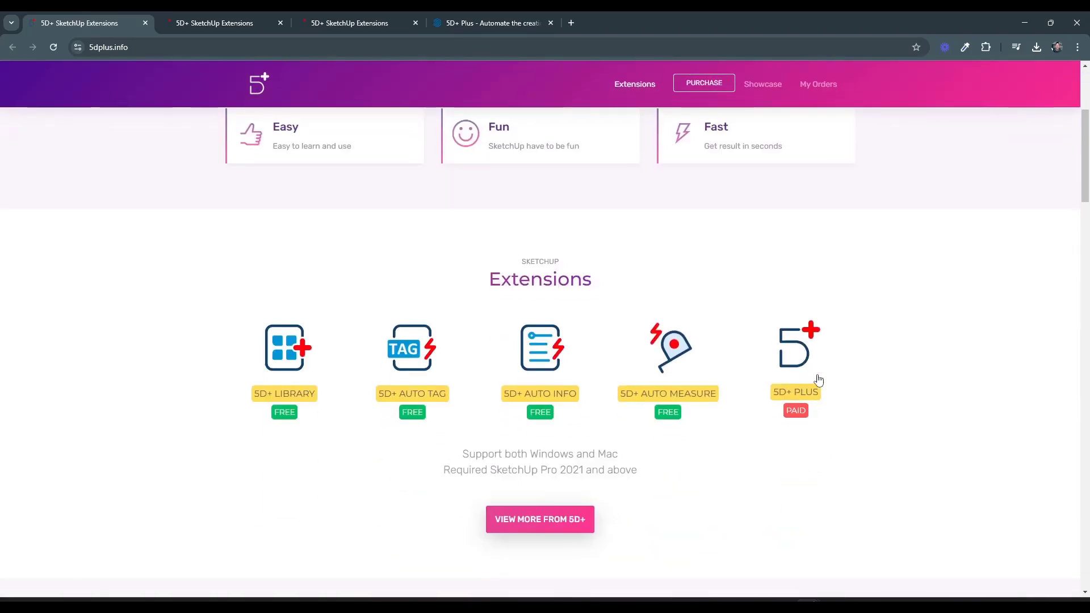
scroll(793, 388, "down", 1)
left_click(792, 387)
scroll(810, 319, "up", 7)
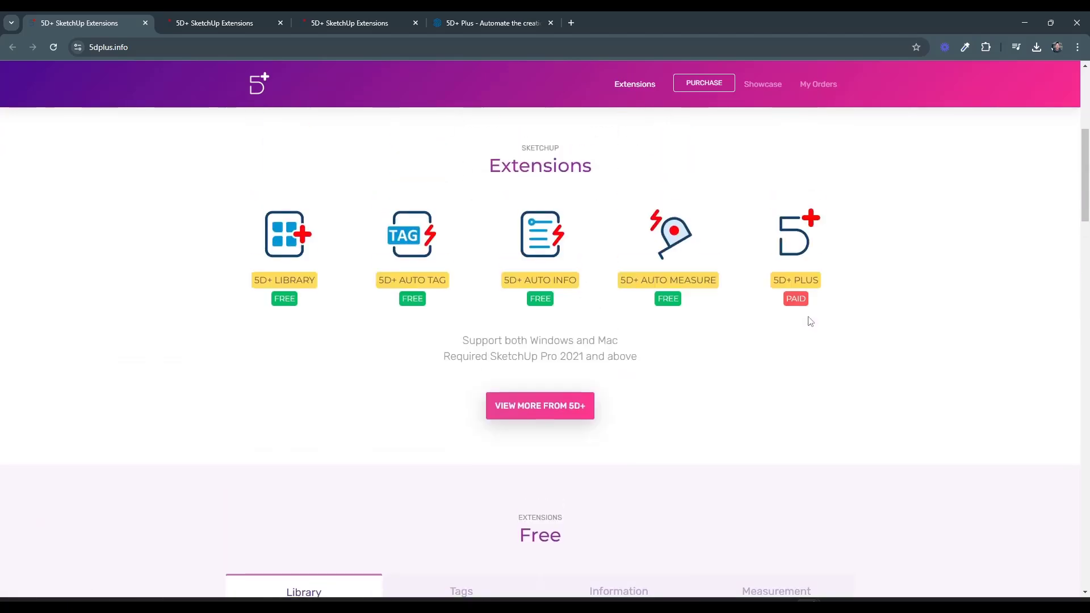
scroll(806, 326, "down", 2)
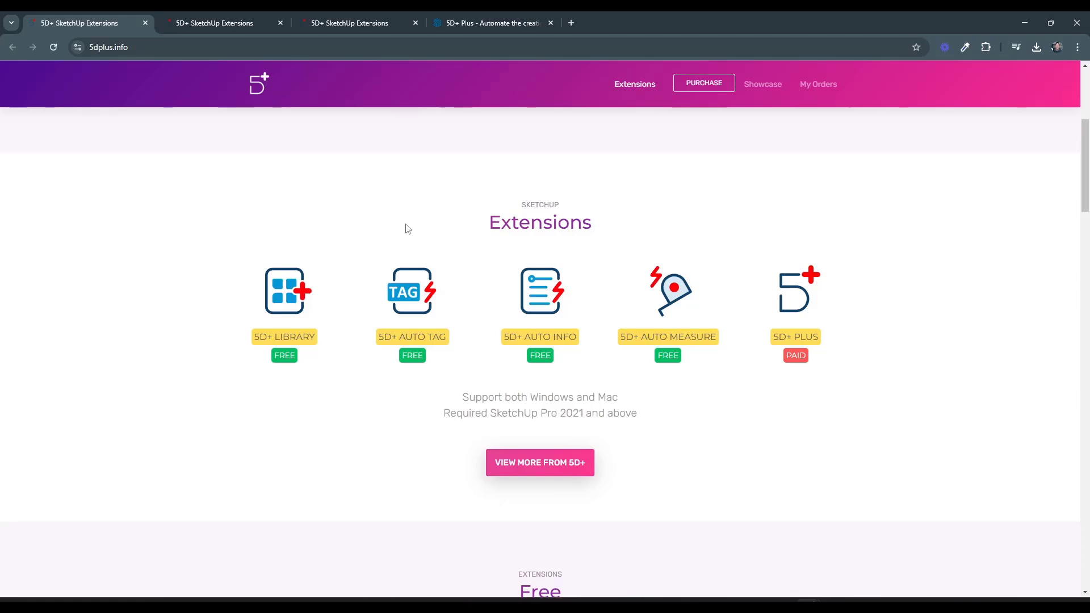
Review the paid 5D+ Plus extension's description, its pricing plans and the frequently asked questions.
left_click(327, 21)
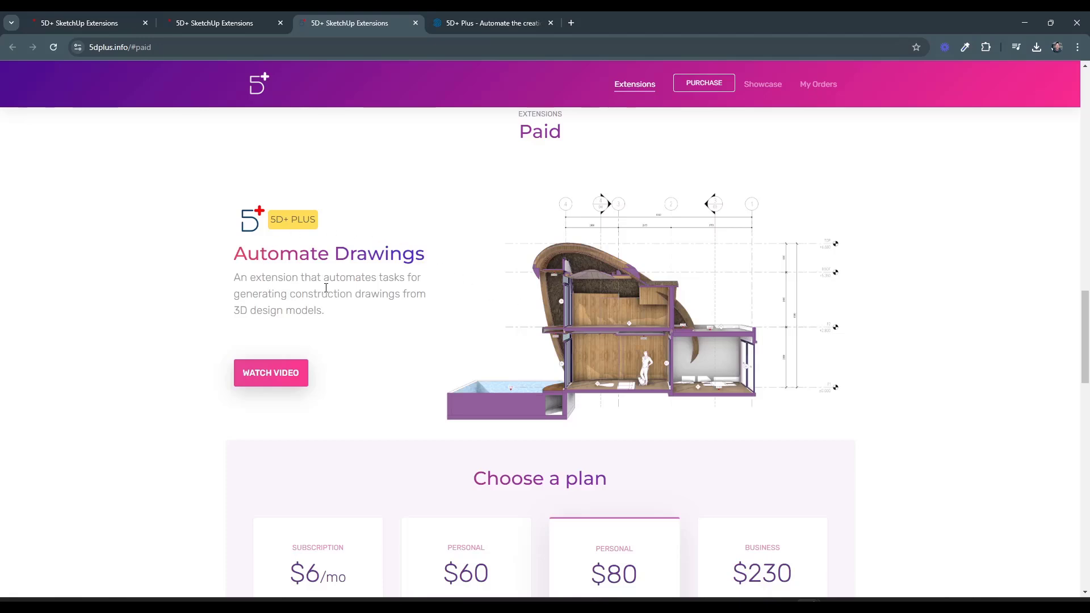
left_click_drag(282, 297, 405, 294)
left_click(406, 294)
scroll(495, 308, "down", 4)
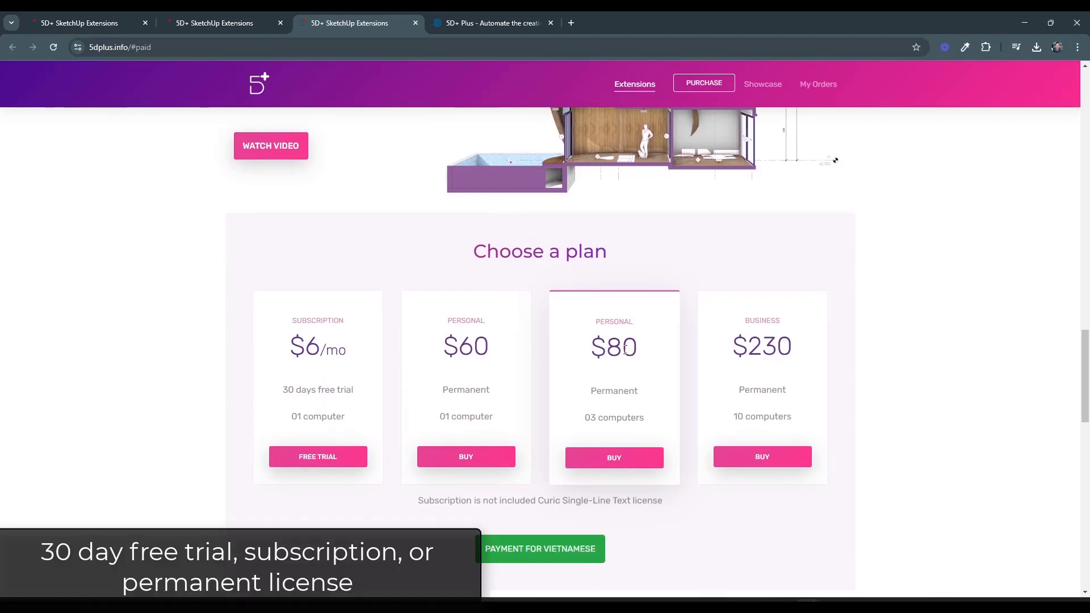
scroll(506, 353, "down", 2)
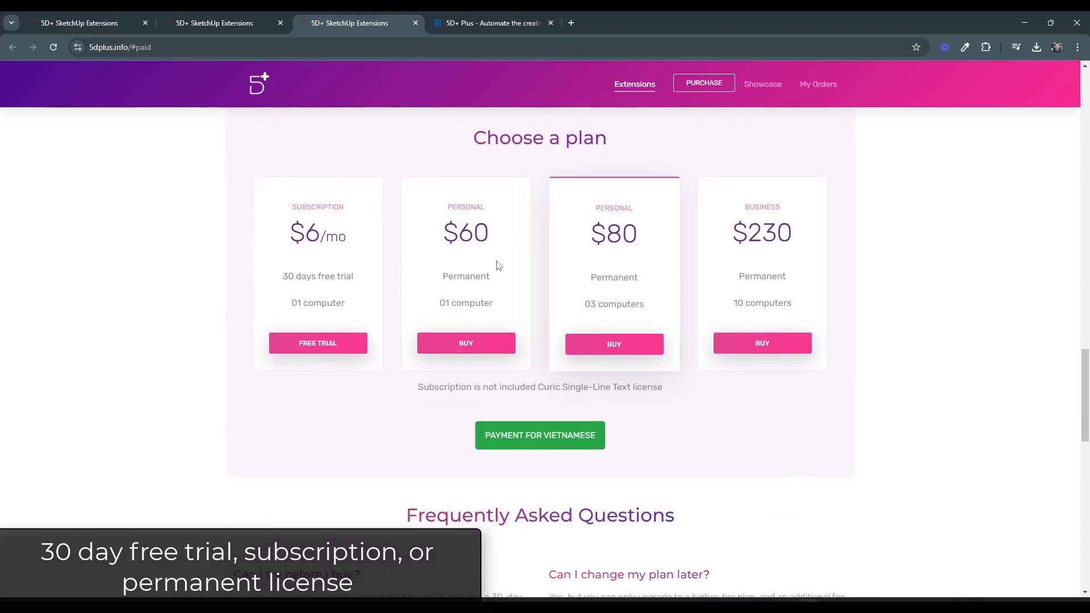
scroll(498, 266, "down", 7)
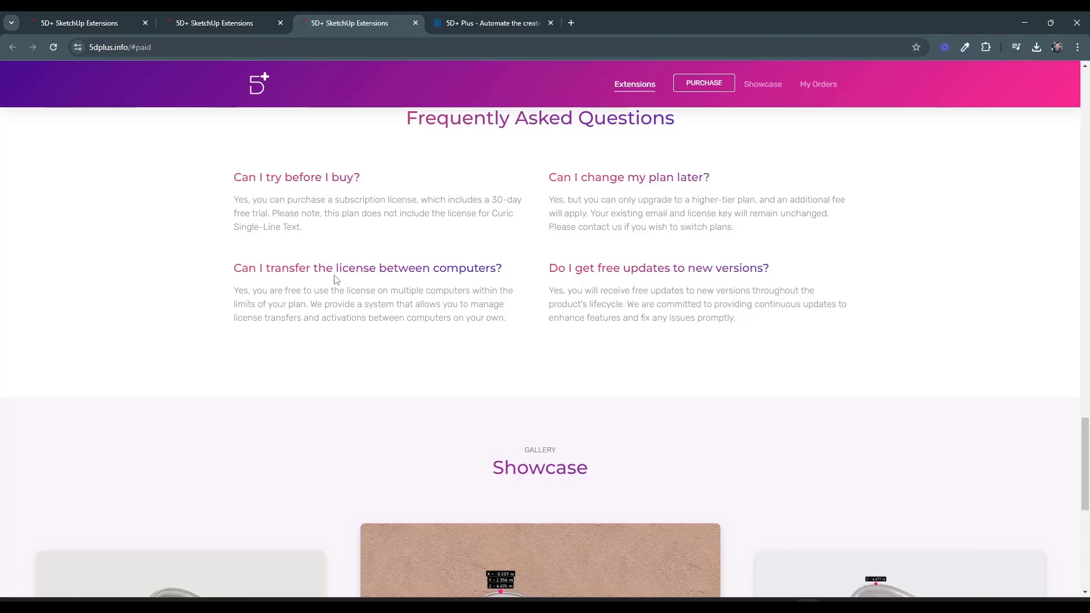
scroll(338, 277, "up", 1)
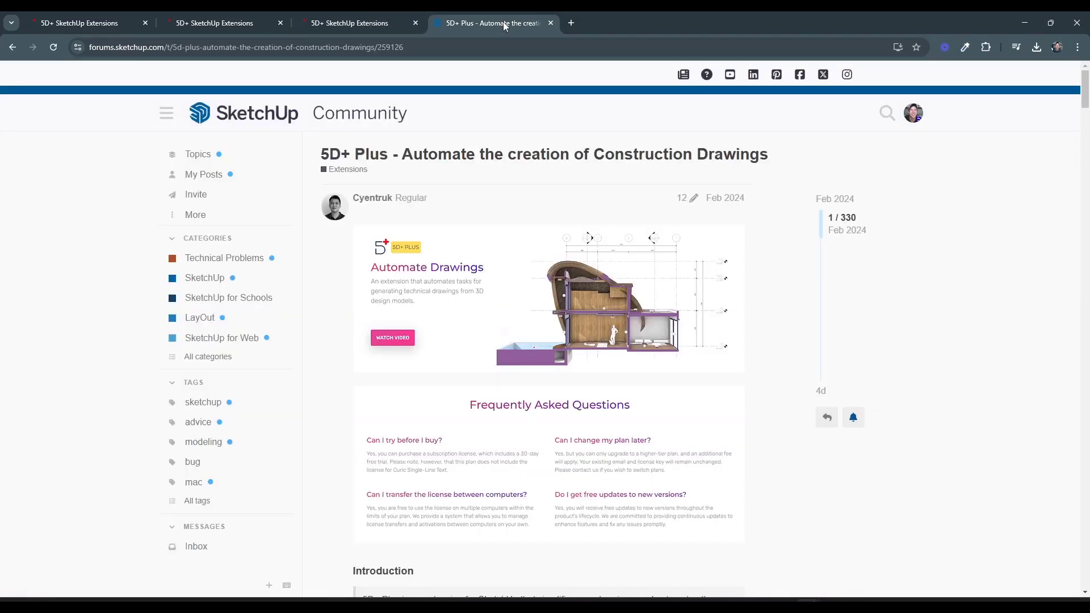
Read through the SketchUp Community forum thread about 5D+ Plus, including its key features, updates and replies.
left_click(494, 23)
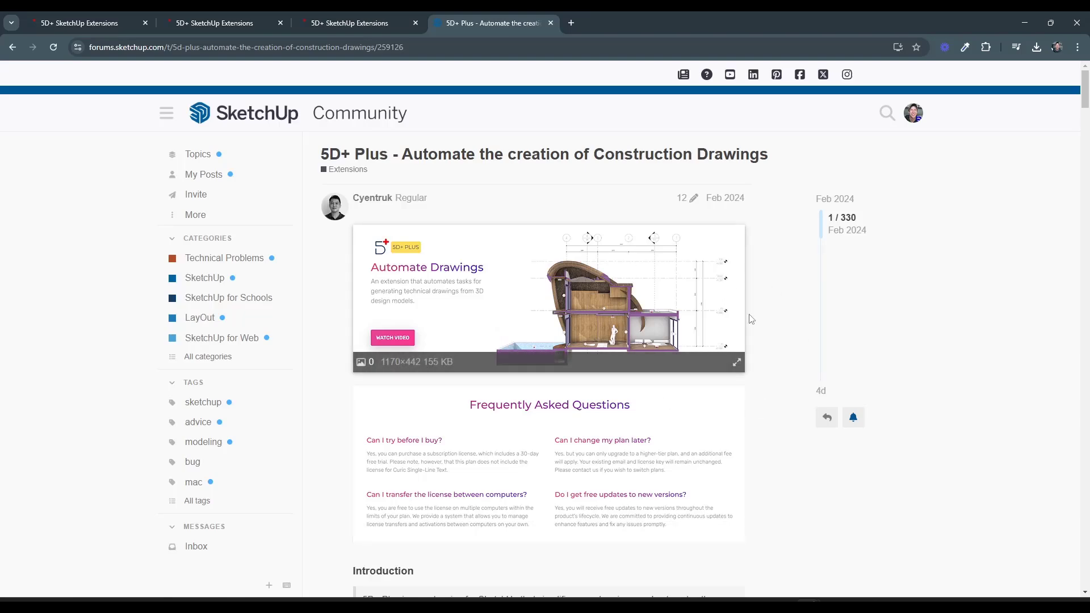
scroll(799, 322, "down", 7)
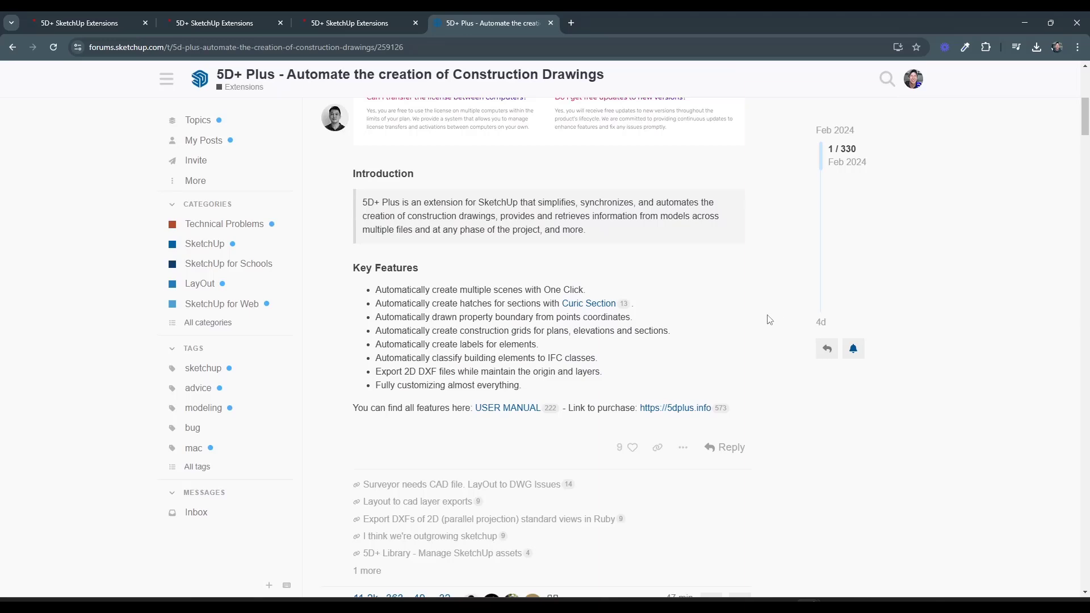
scroll(772, 301, "down", 15)
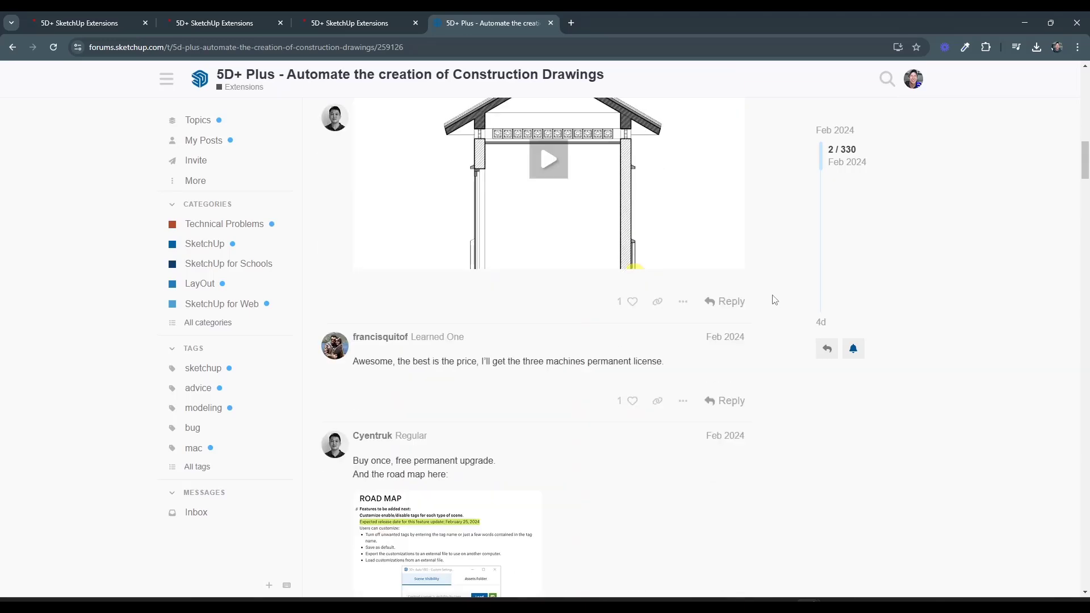
scroll(778, 302, "down", 20)
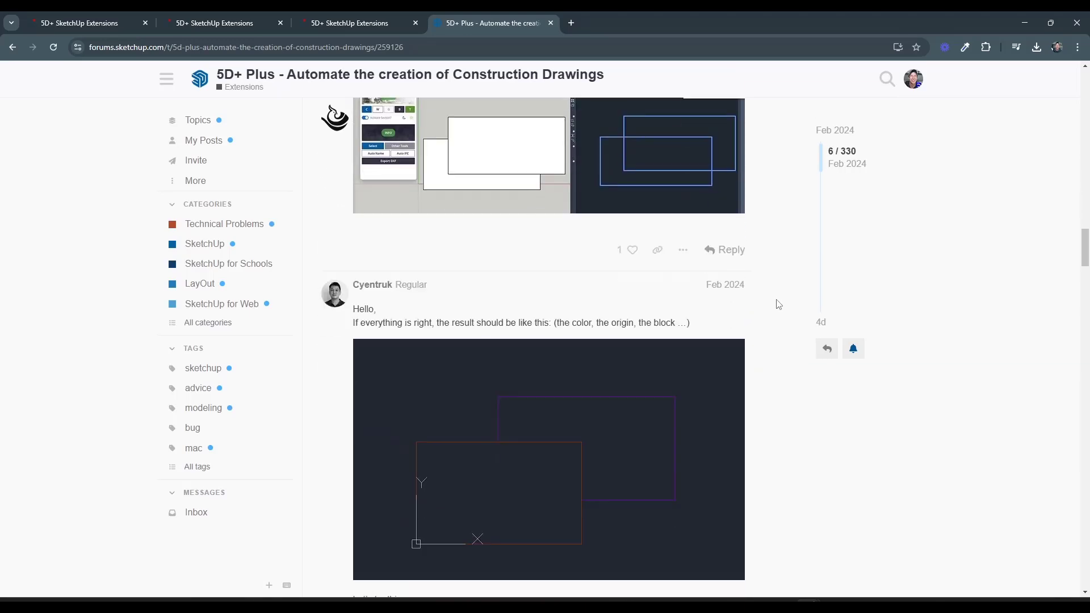
scroll(778, 307, "down", 20)
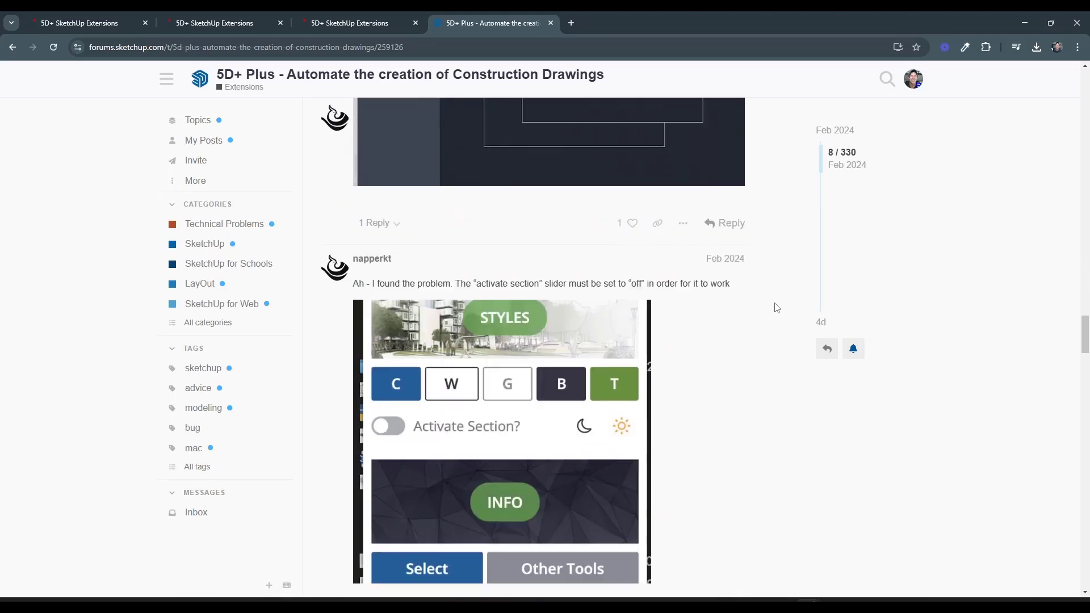
scroll(776, 307, "down", 9)
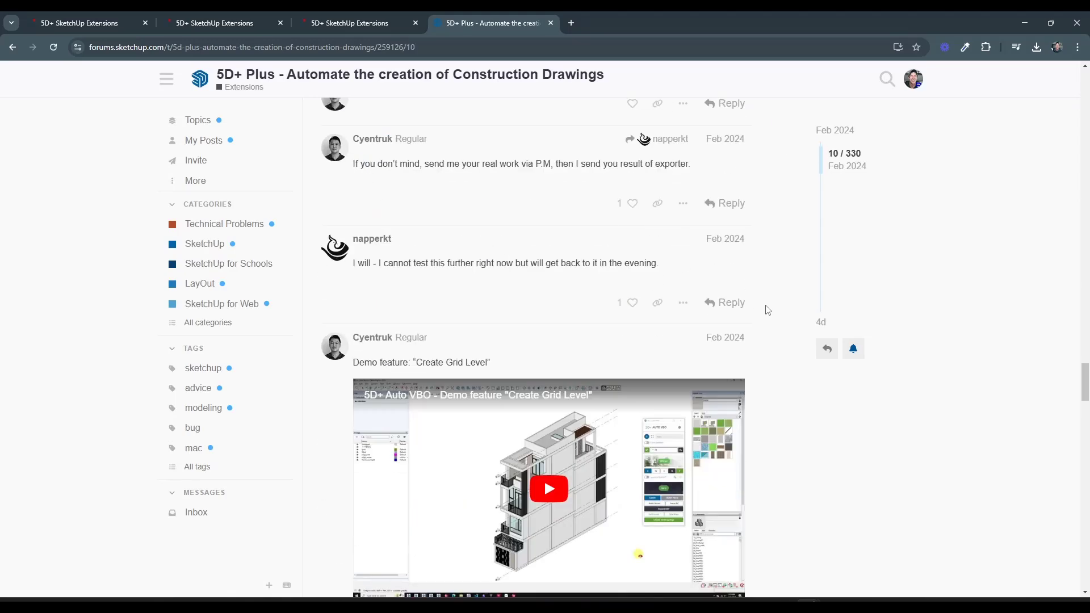
scroll(770, 314, "down", 4)
scroll(771, 318, "down", 5)
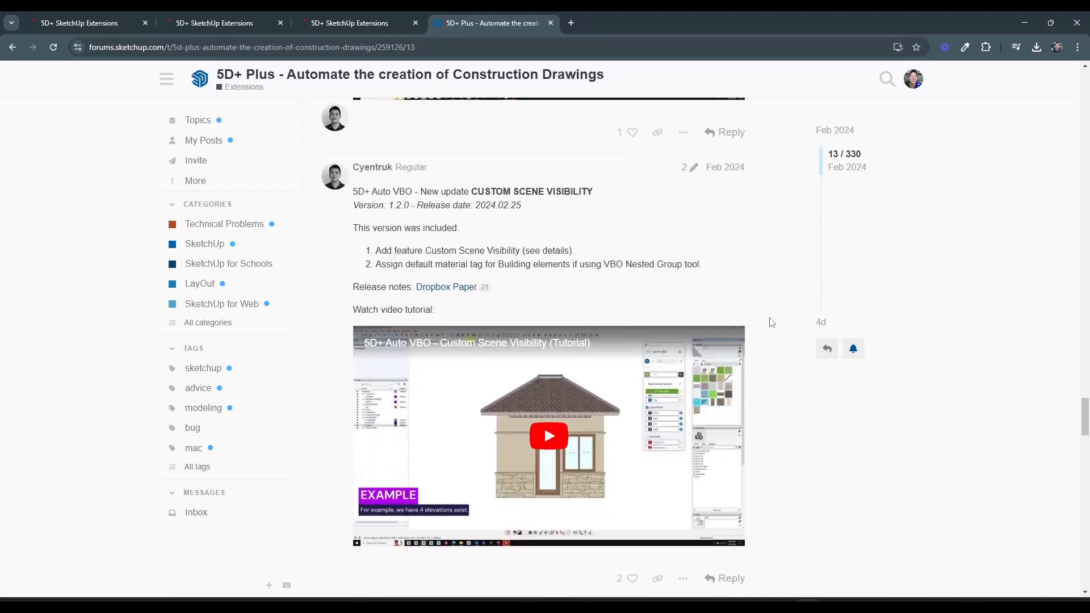
scroll(770, 322, "down", 12)
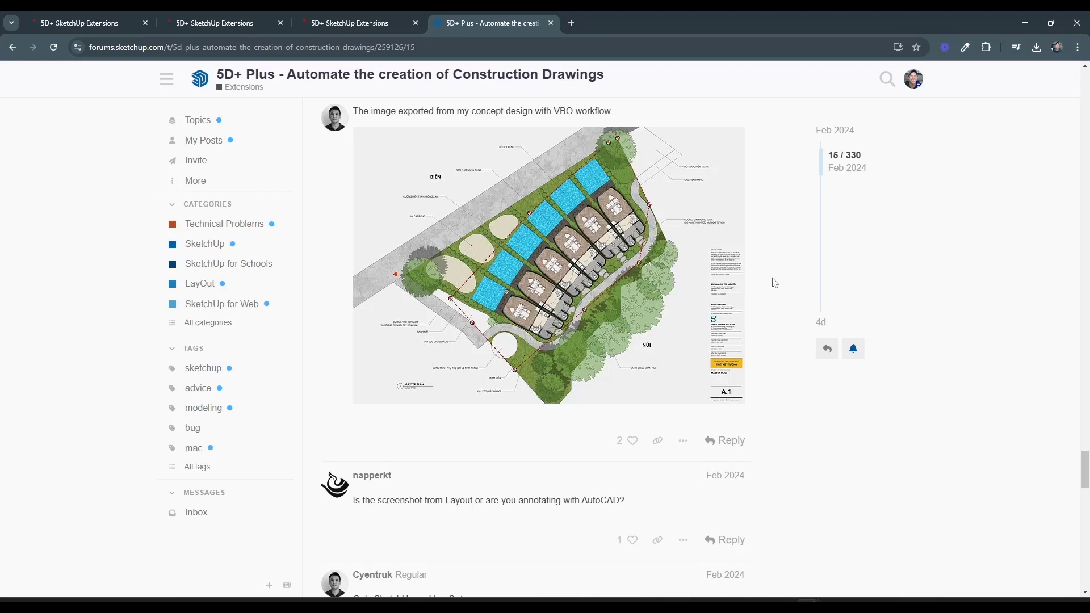
scroll(777, 281, "up", 20)
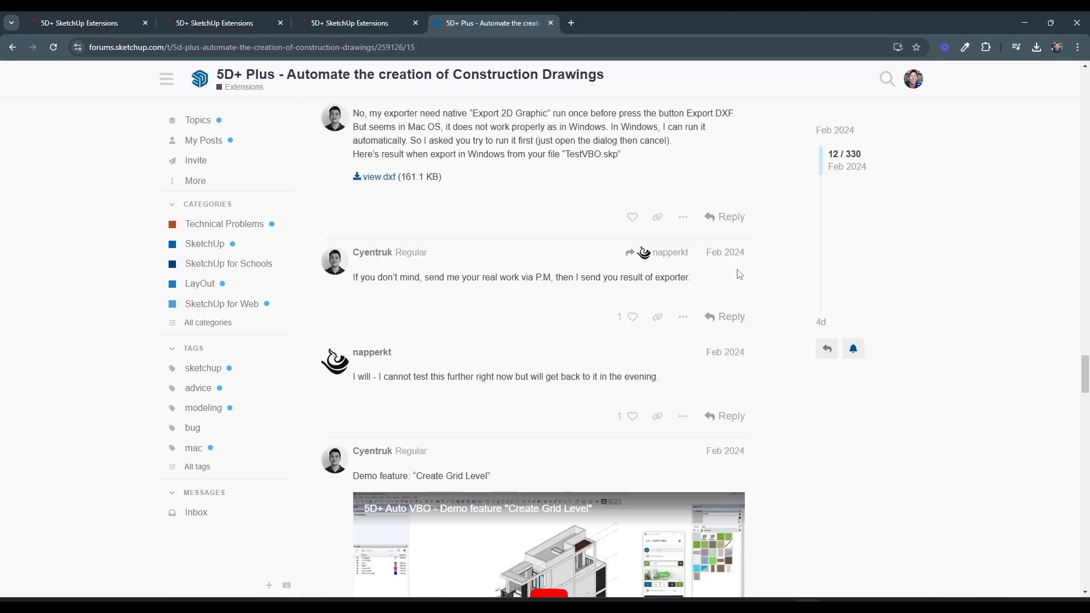
scroll(696, 279, "up", 15)
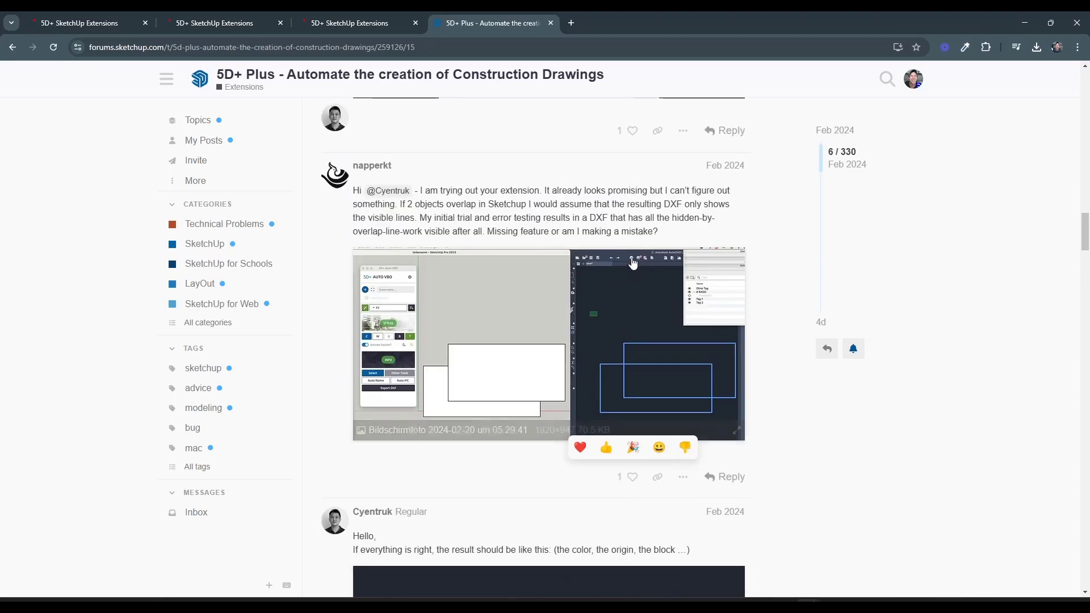
scroll(627, 267, "up", 15)
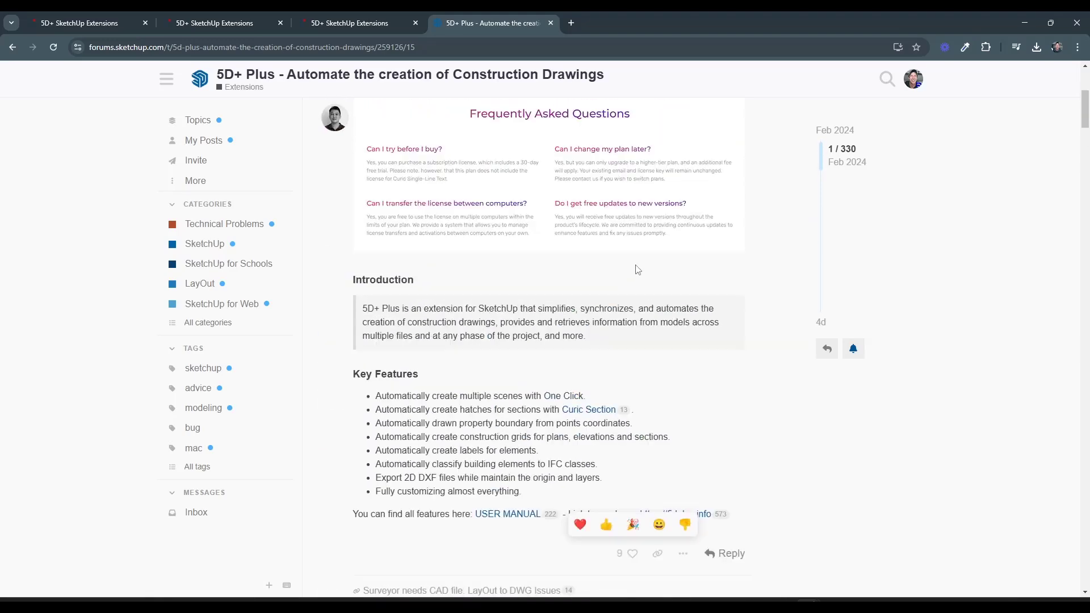
Open the 5D+ Plus user manual from the forum post and read its Quick Start, Main Dialog, Scenes and Styles sections.
scroll(505, 369, "down", 2)
left_click(483, 407)
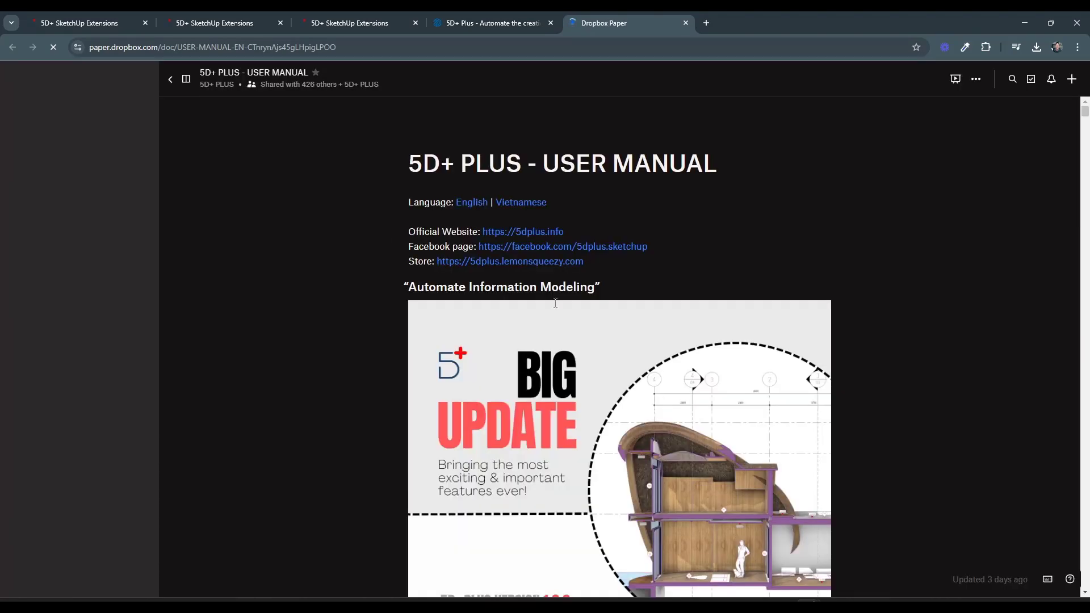
scroll(570, 366, "down", 15)
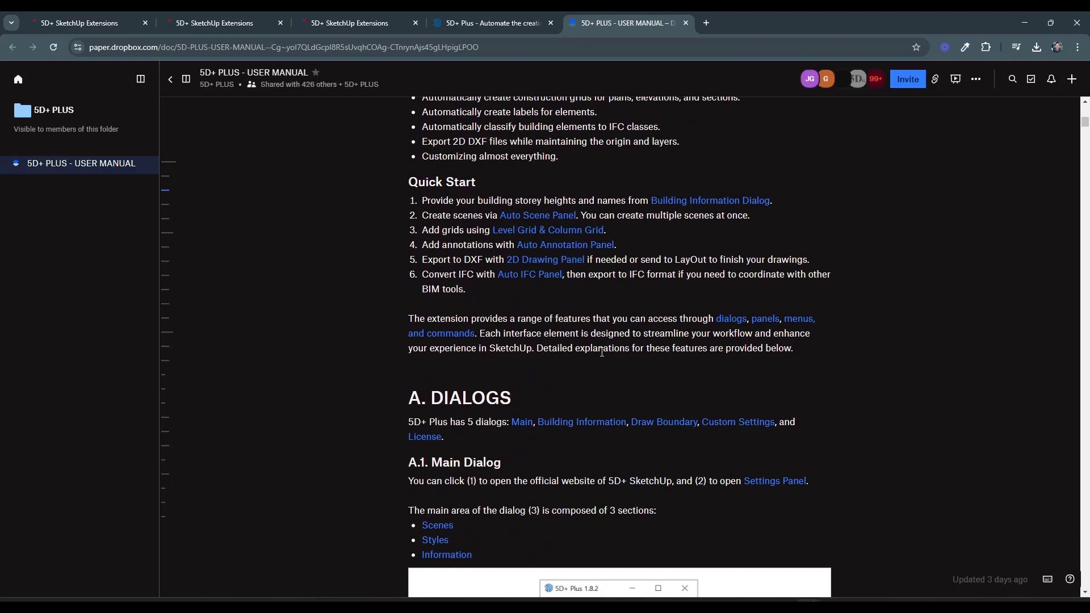
scroll(603, 356, "down", 5)
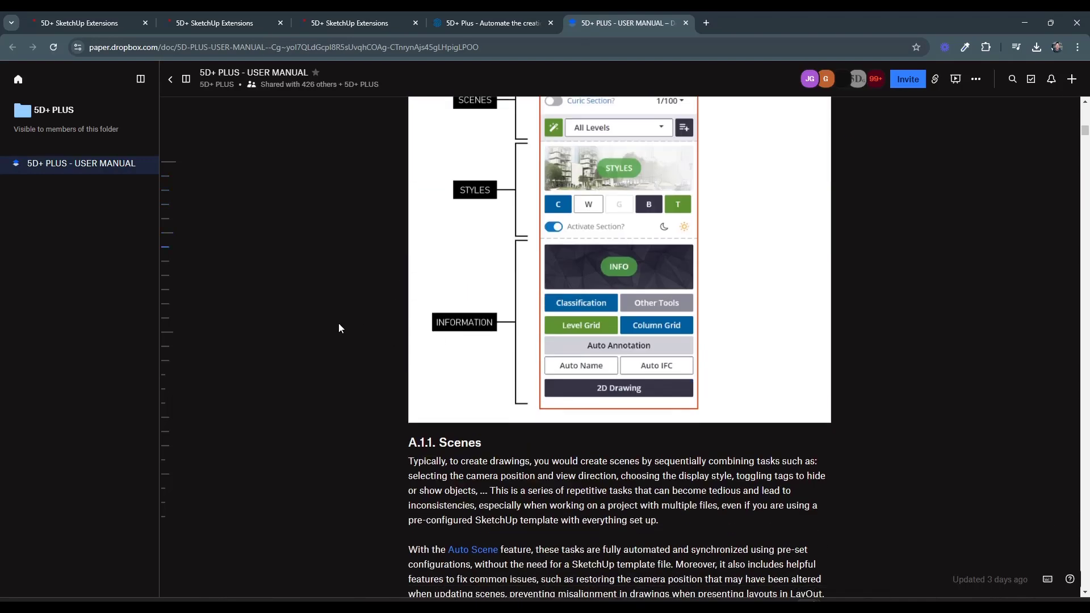
scroll(338, 329, "down", 1)
scroll(712, 307, "down", 5)
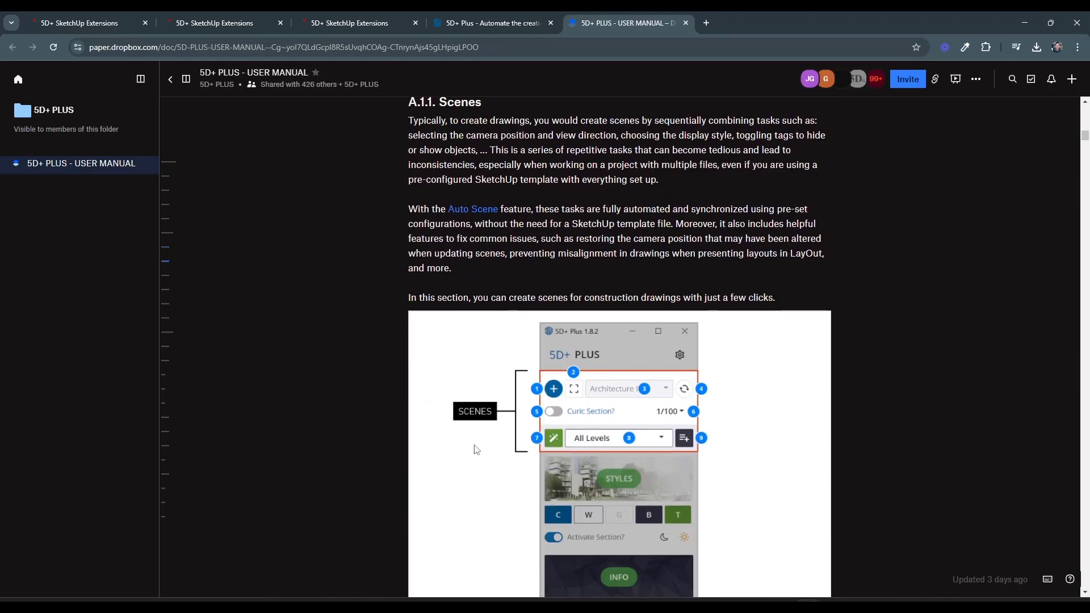
scroll(611, 433, "down", 11)
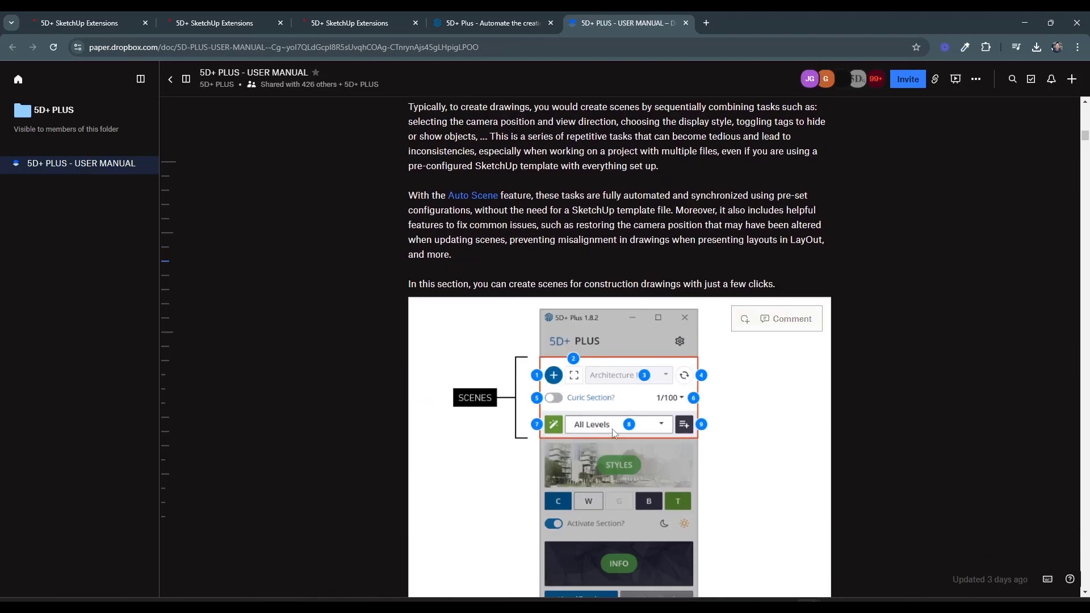
scroll(454, 376, "down", 3)
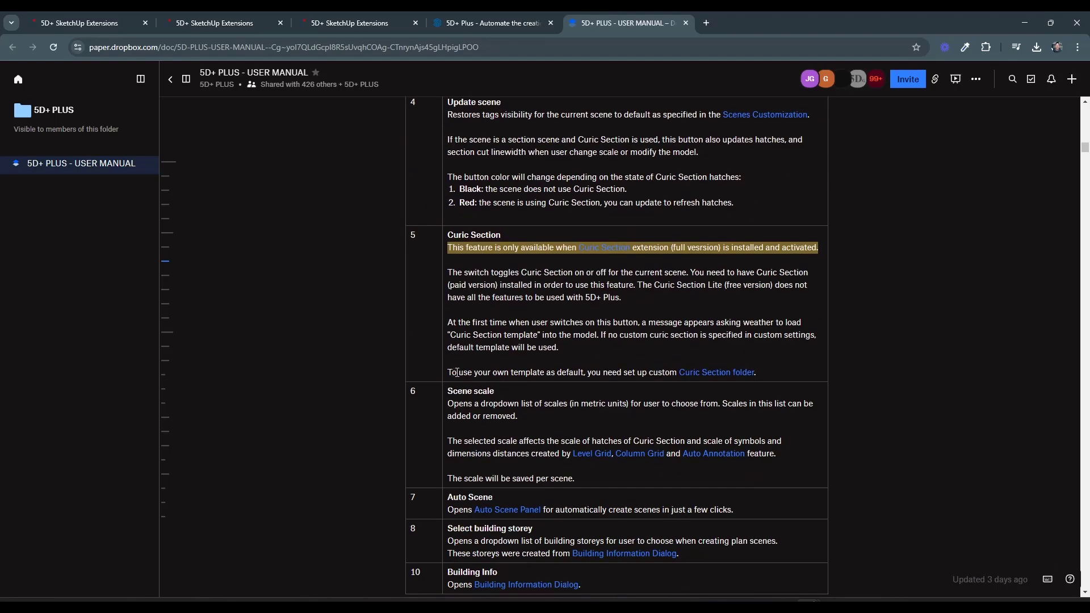
scroll(521, 365, "down", 3)
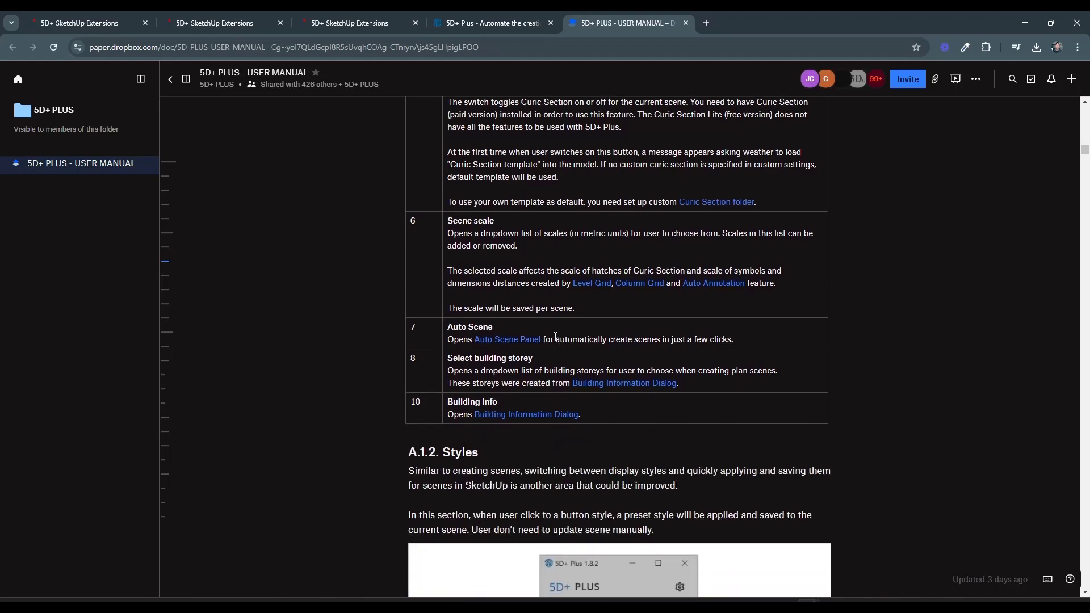
scroll(519, 325, "down", 4)
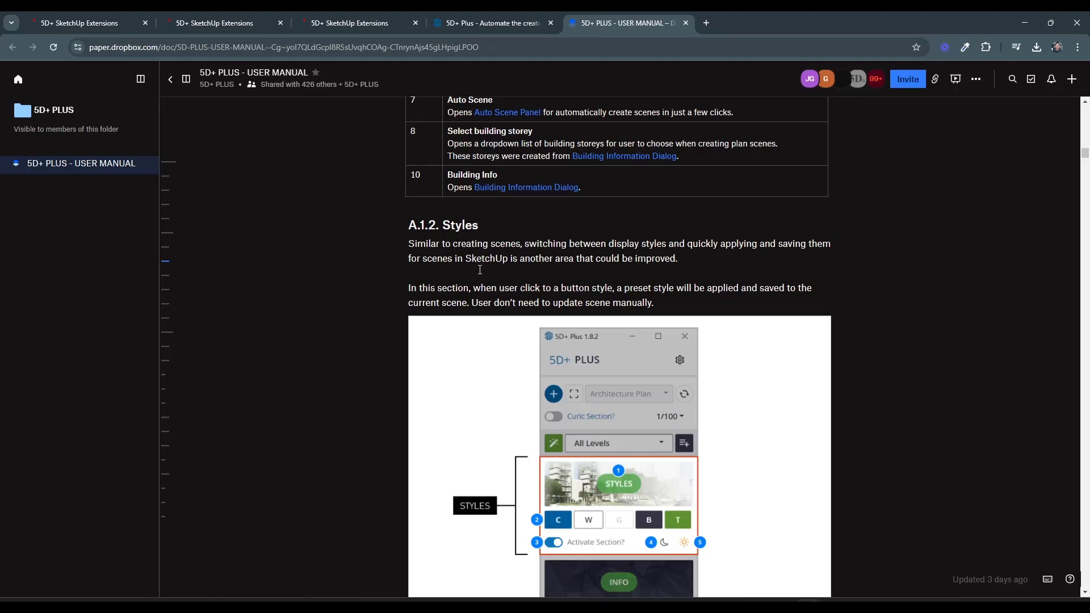
Switch to SketchUp, open the 5D+ Plus dialog and move it off the building over the street area.
key("alt+Tab")
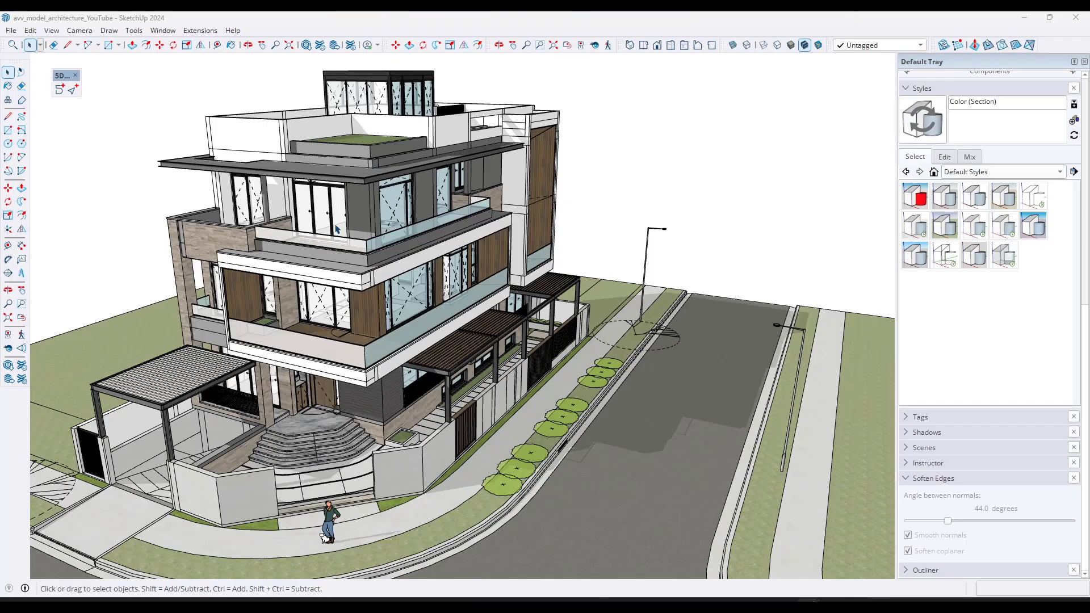
left_click(61, 94)
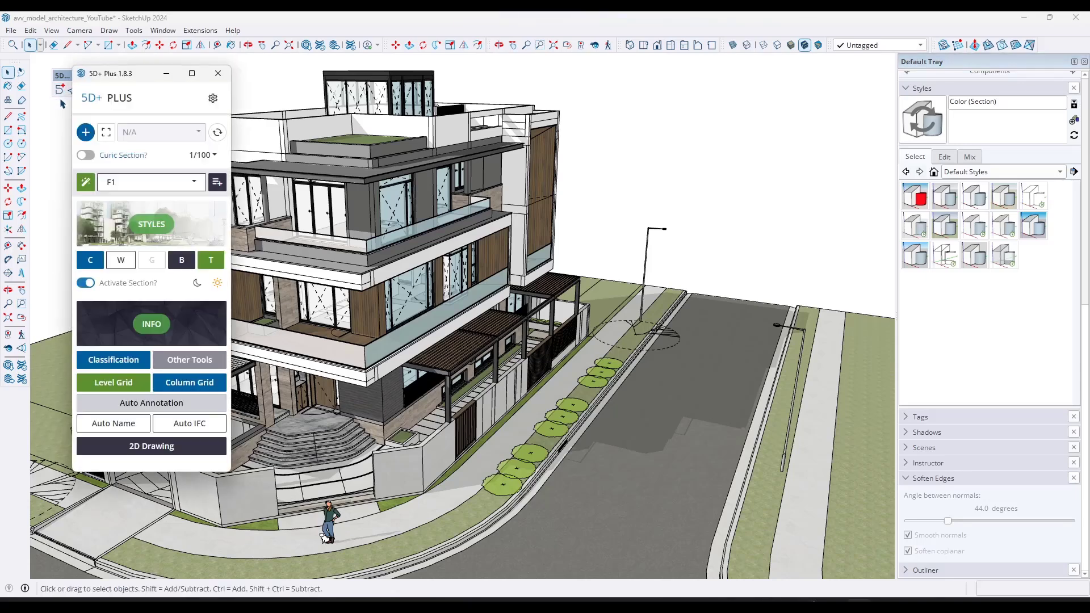
left_click_drag(115, 77, 720, 92)
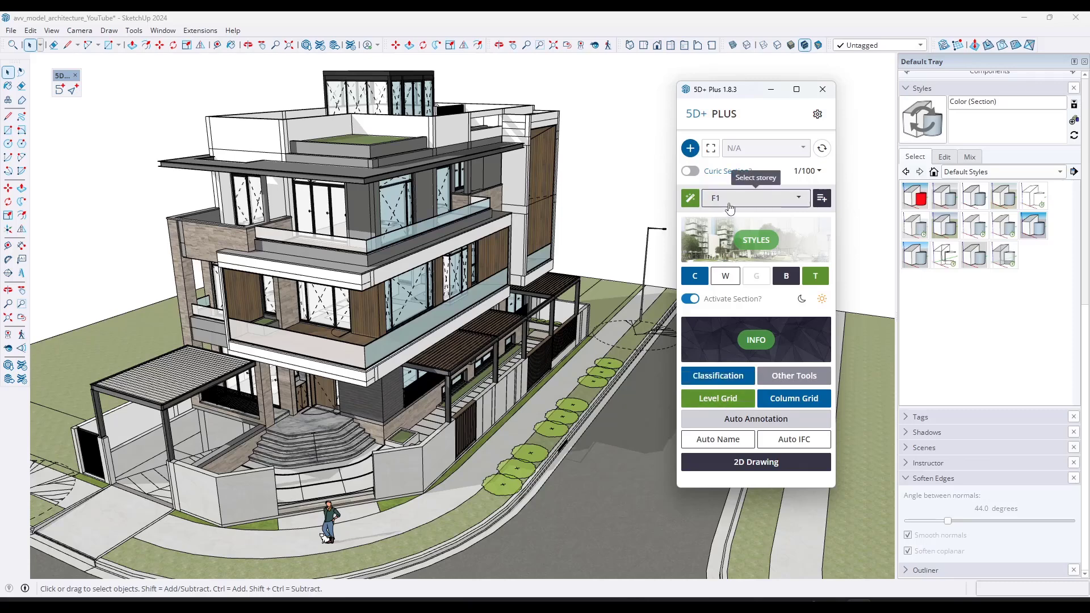
Create a Modeling view scene with Auto Scene, using Modeling as its main name.
left_click(690, 199)
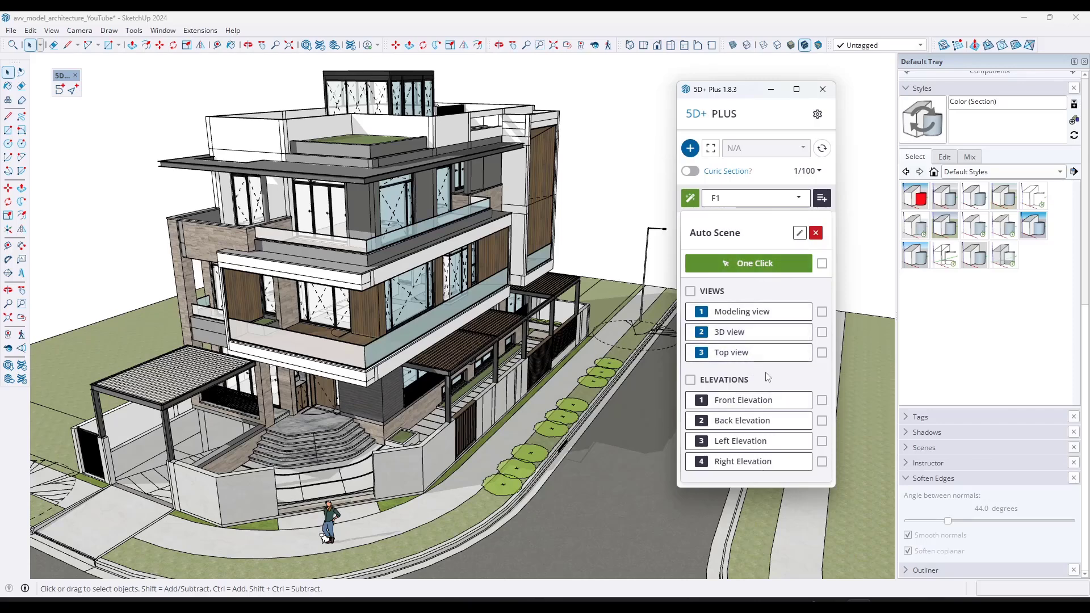
scroll(764, 377, "down", 2)
scroll(755, 349, "up", 2)
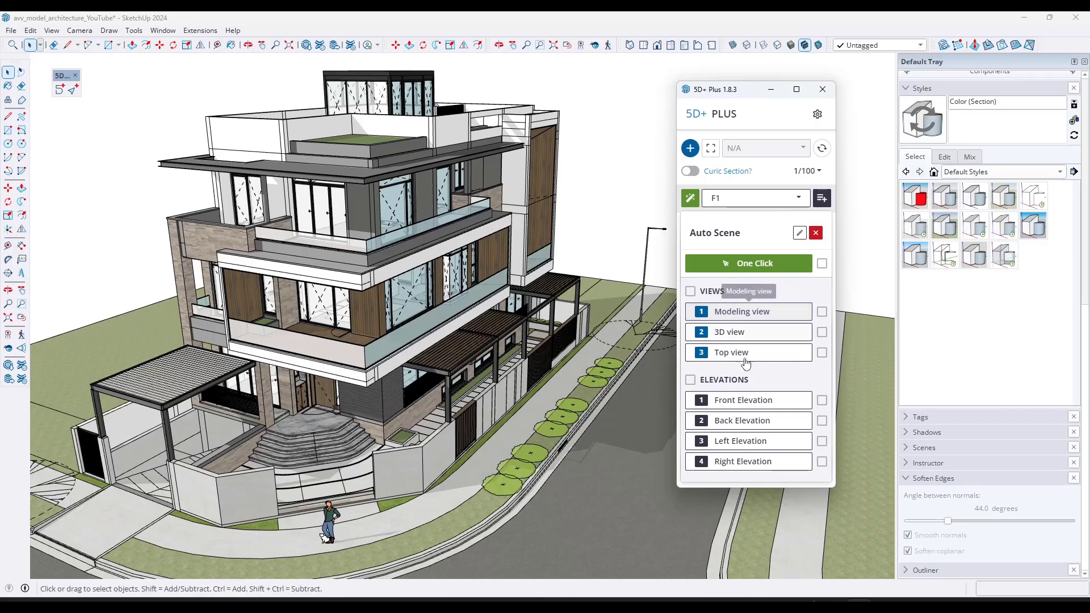
double_click(732, 312)
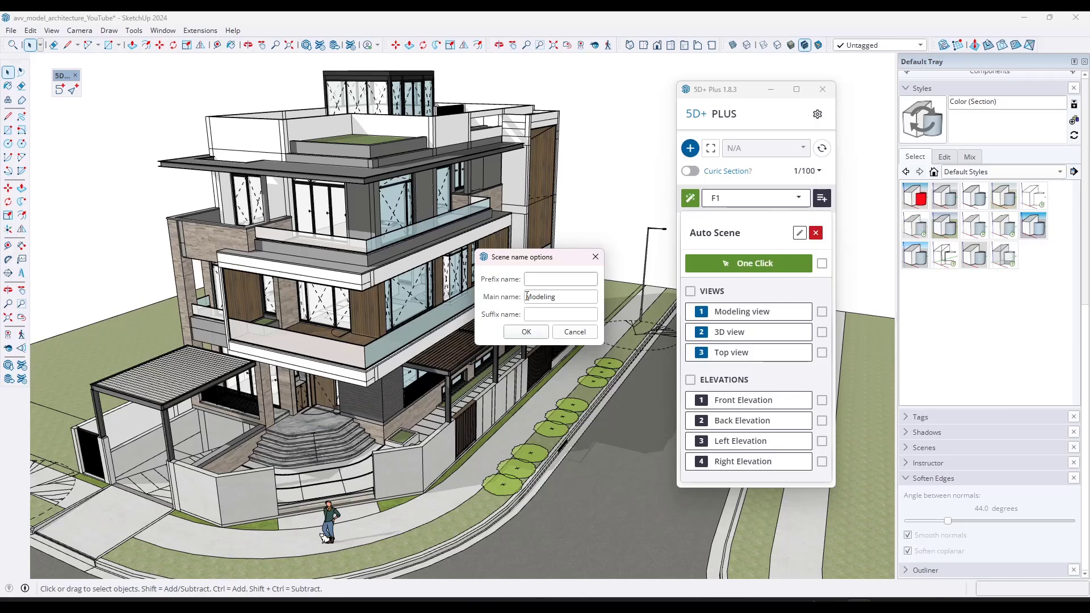
double_click(568, 299)
left_click(528, 332)
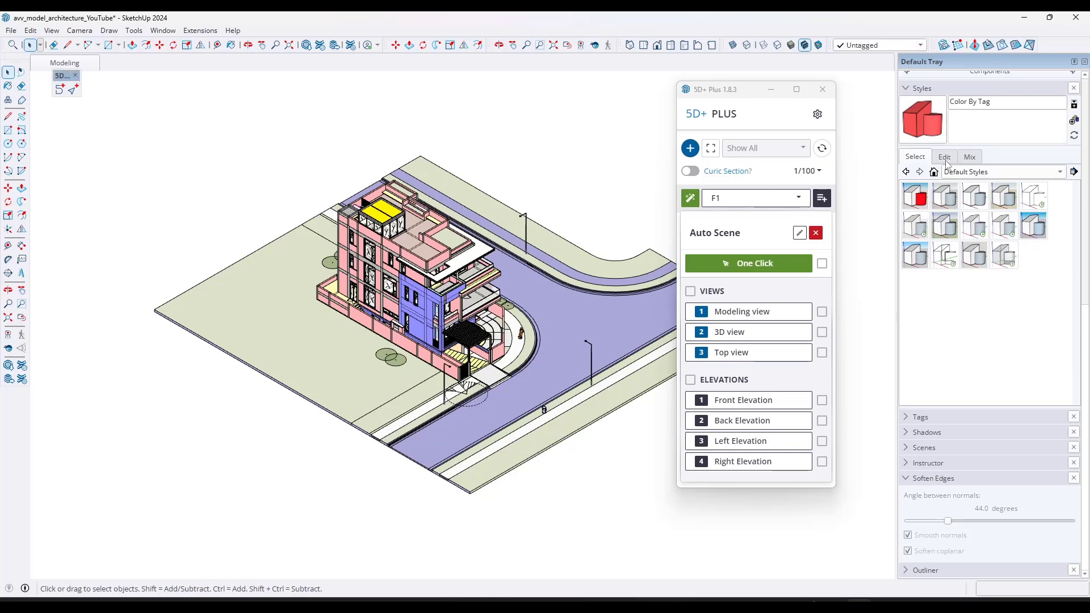
Try the Construction Documentation and 3D Printing styles on the model, and restore the in-model Color By Tag style.
scroll(405, 236, "up", 4)
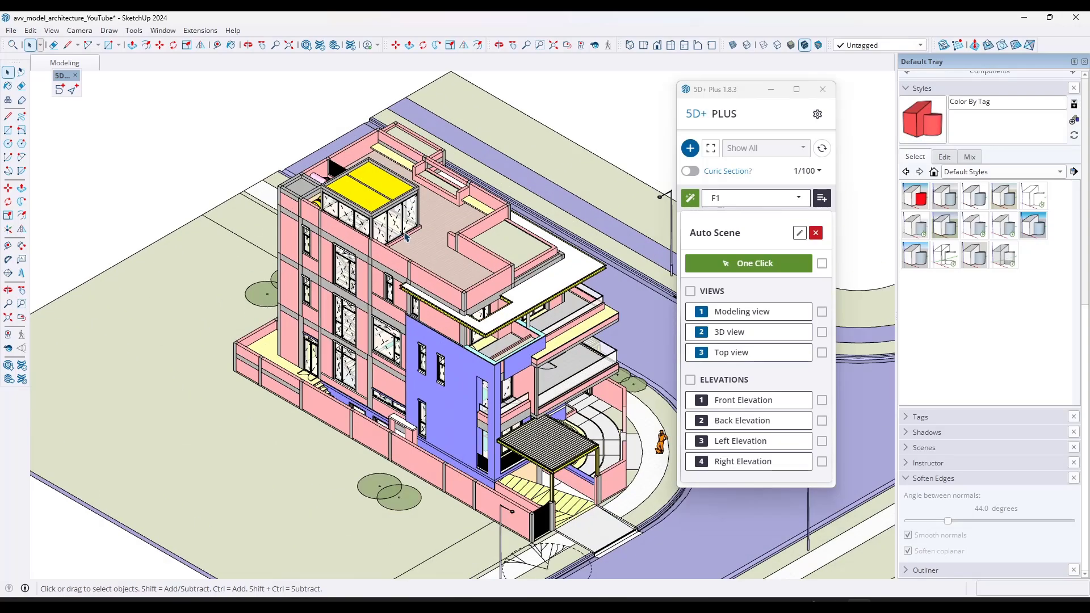
middle_click_drag(540, 272, 494, 191)
left_click(981, 200)
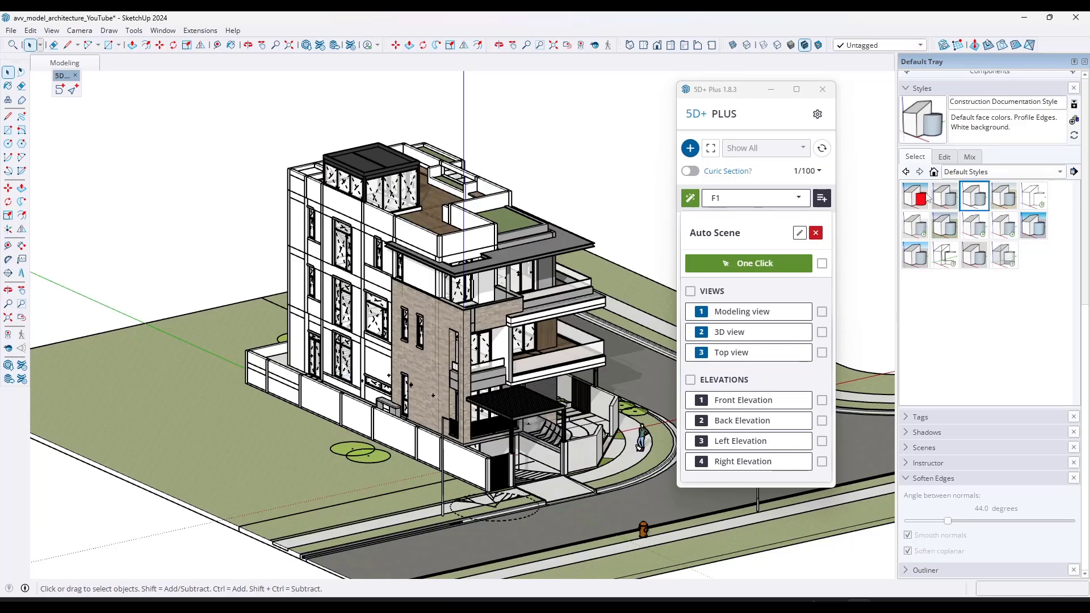
left_click(914, 200)
left_click(977, 171)
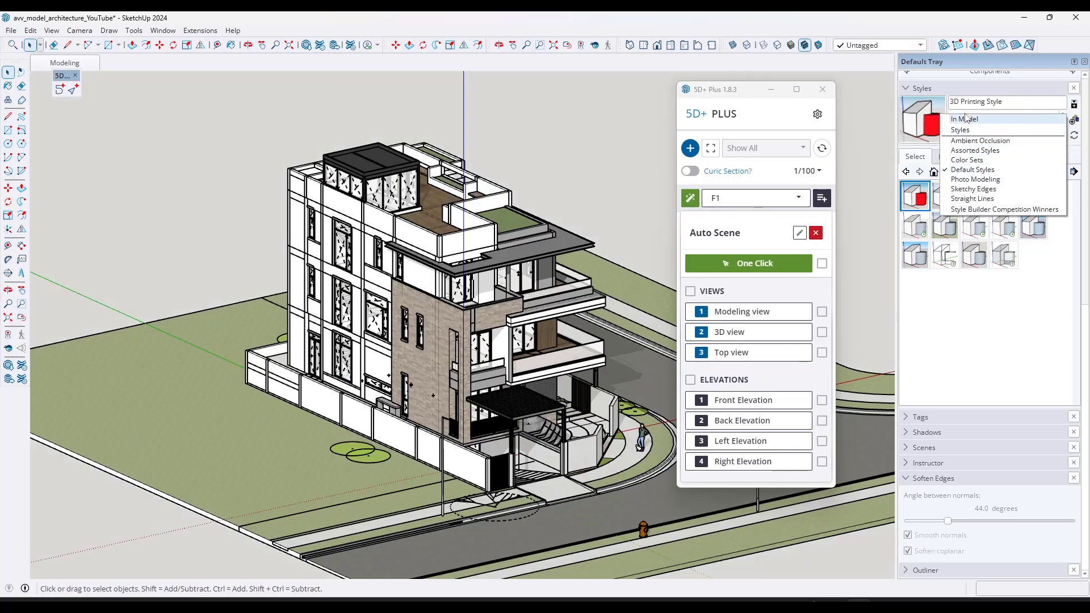
left_click(969, 120)
left_click(972, 195)
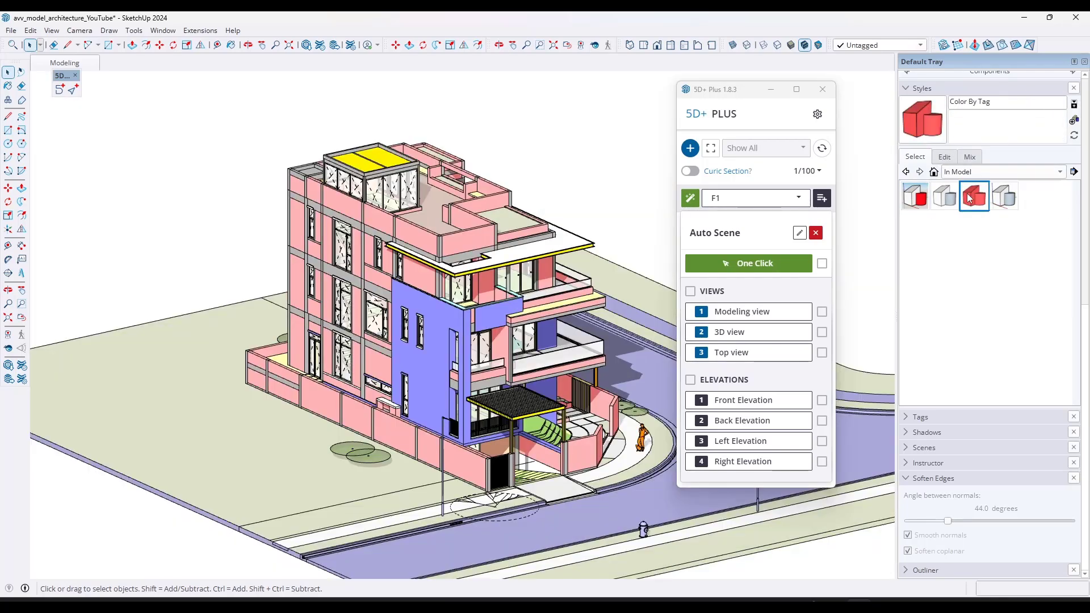
Create a Top view scene with Auto Scene, accepting the suggested scene name.
middle_click_drag(432, 273, 215, 282)
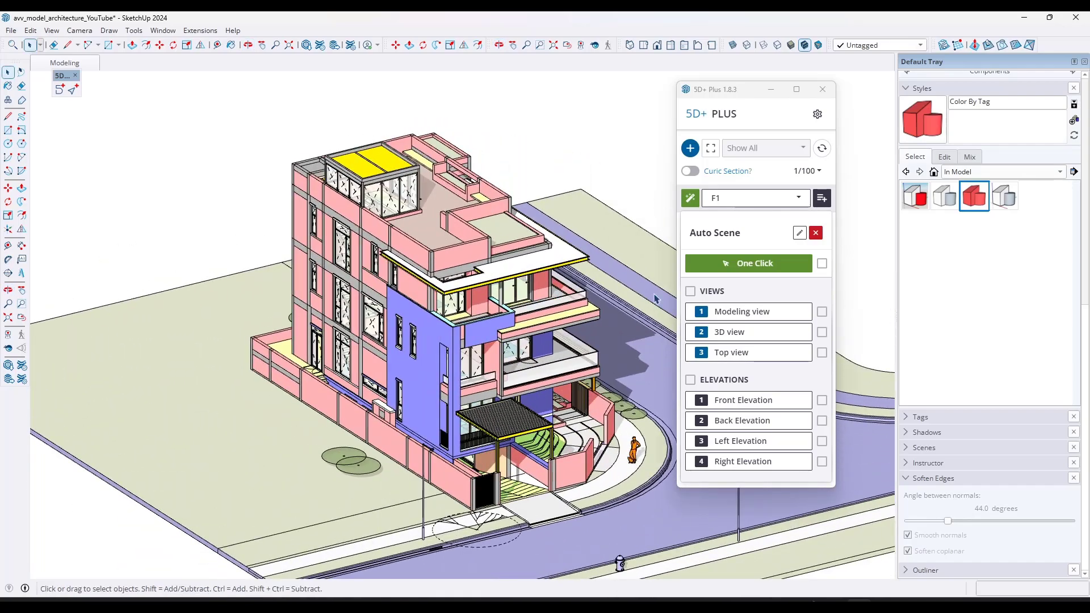
left_click(729, 362)
left_click(521, 332)
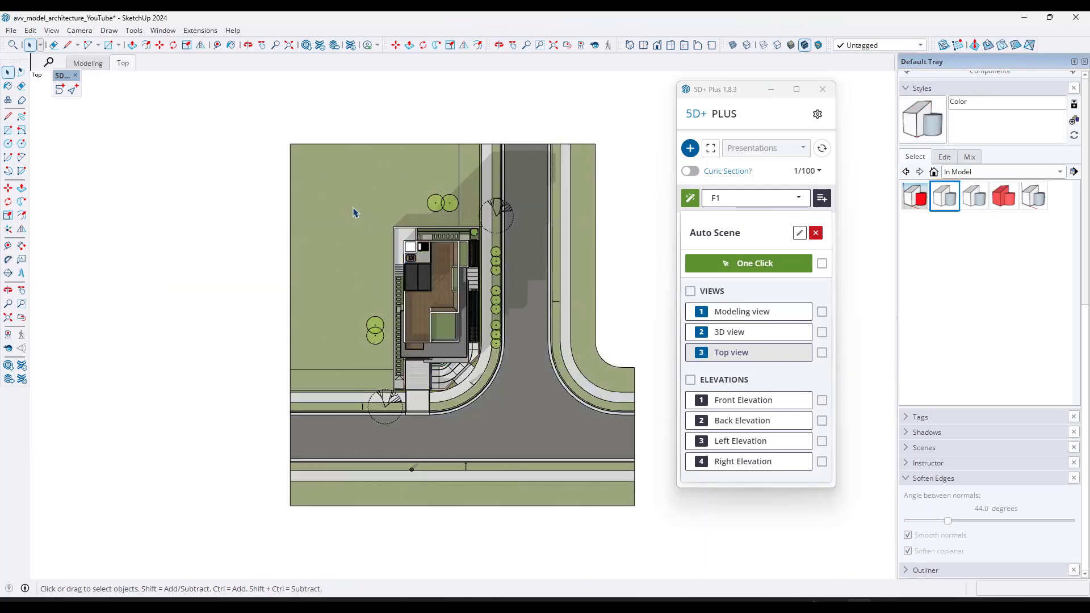
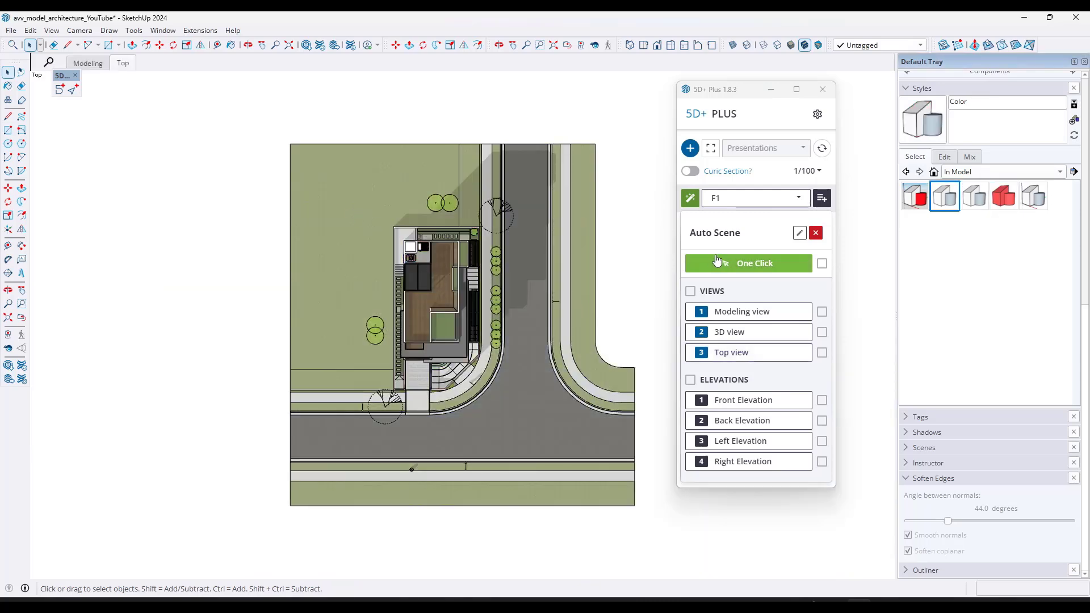
scroll(758, 356, "down", 2)
scroll(741, 349, "up", 1)
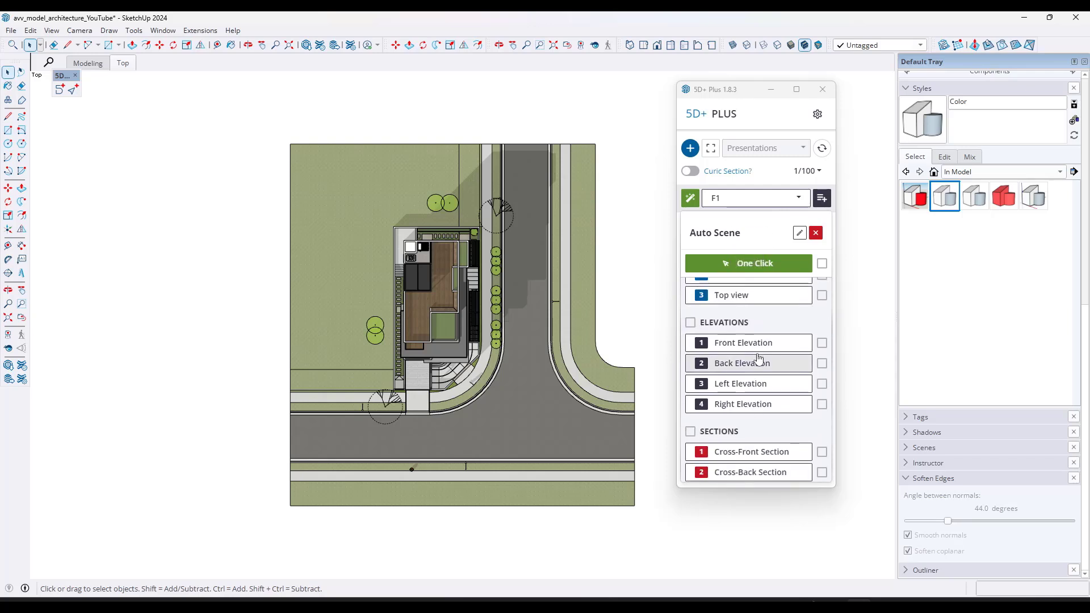
left_click(691, 323)
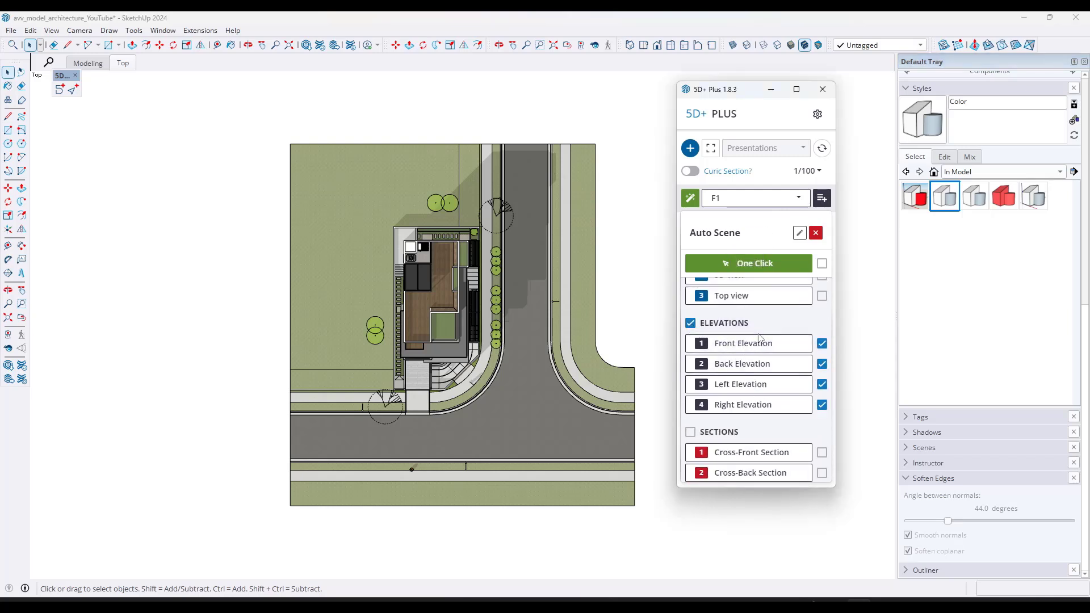
left_click(691, 322)
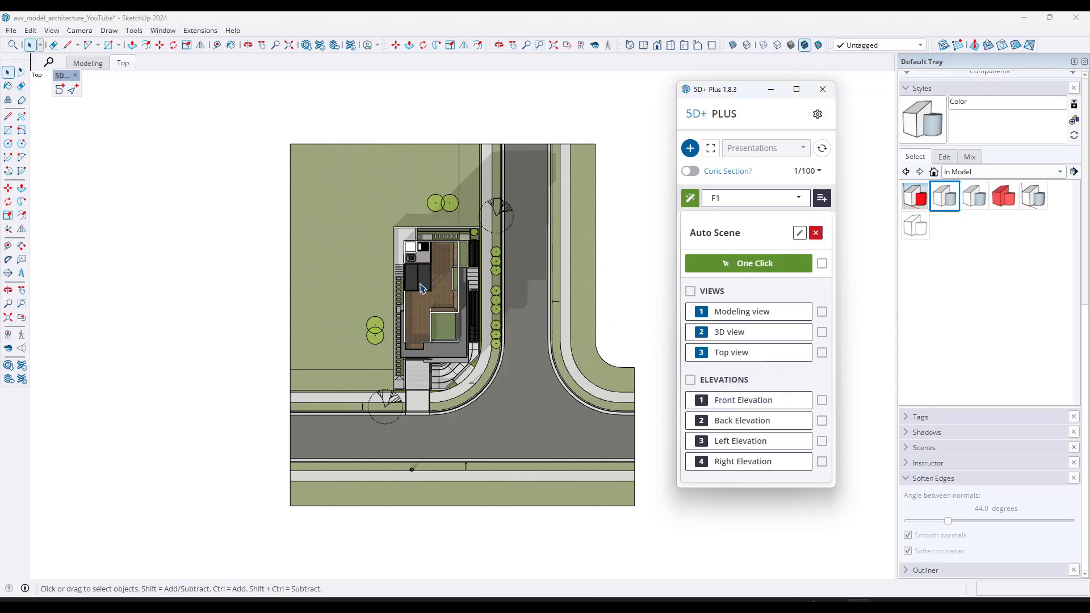
left_click(818, 115)
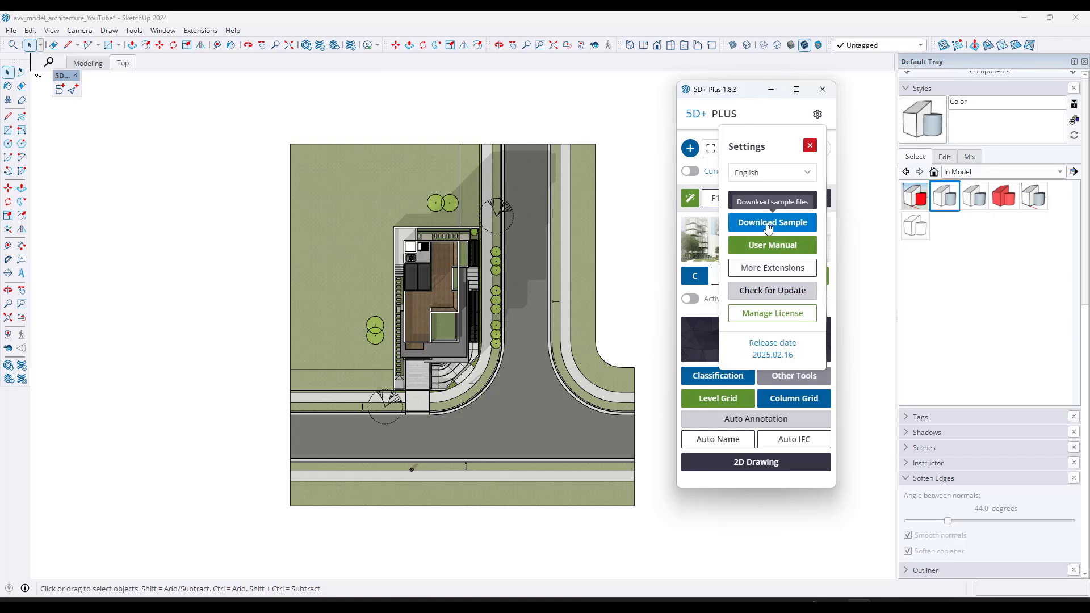
left_click(810, 146)
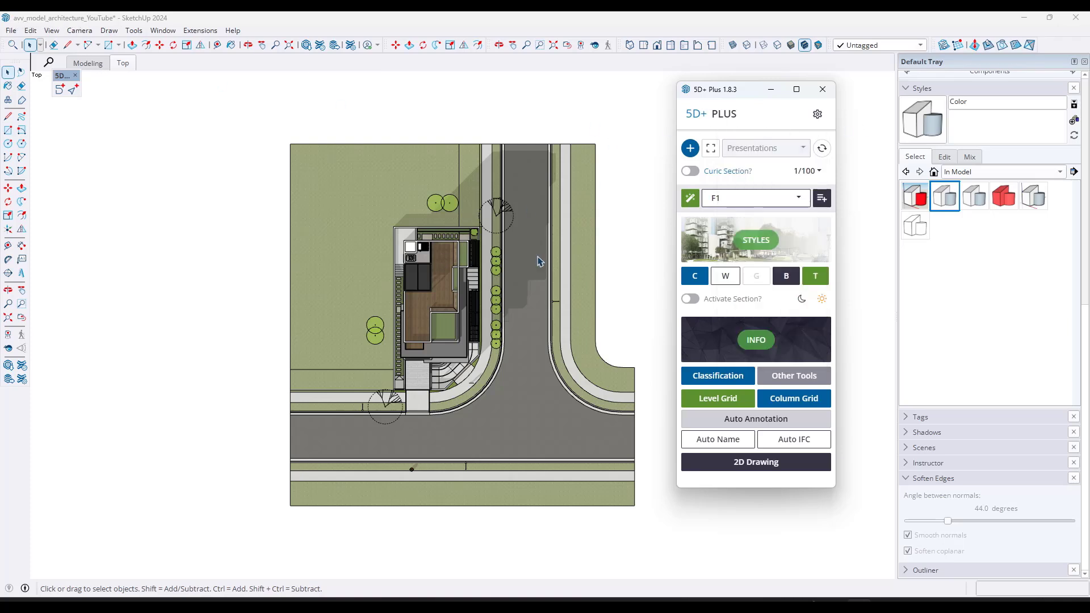
Generate the Front, Back, Left and Right Elevation scenes together with Auto Scene's One Click.
left_click(694, 198)
scroll(721, 340, "down", 1)
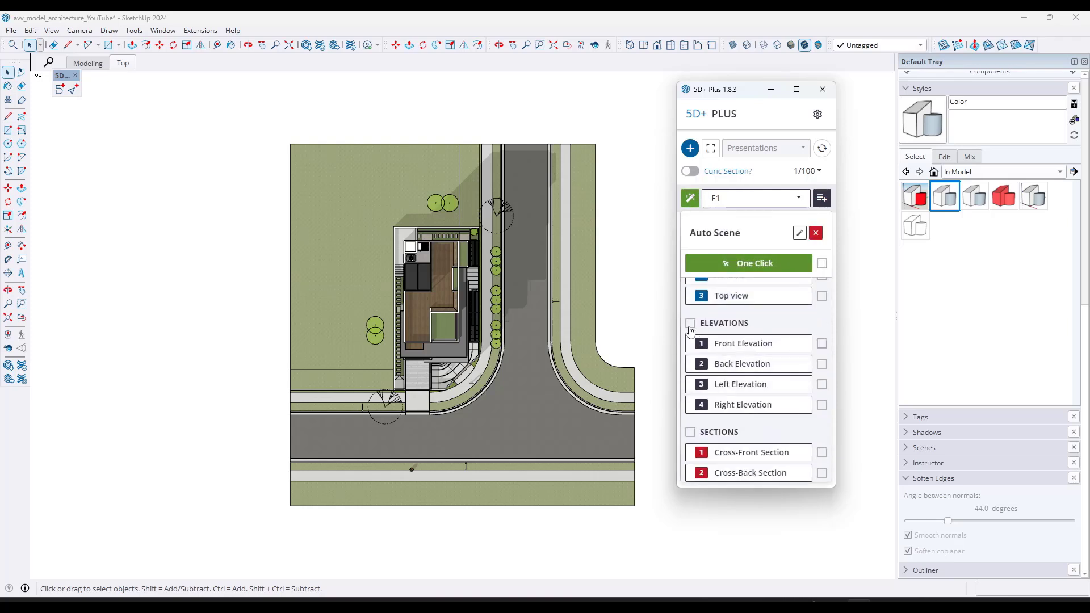
left_click(691, 323)
scroll(759, 382, "down", 3)
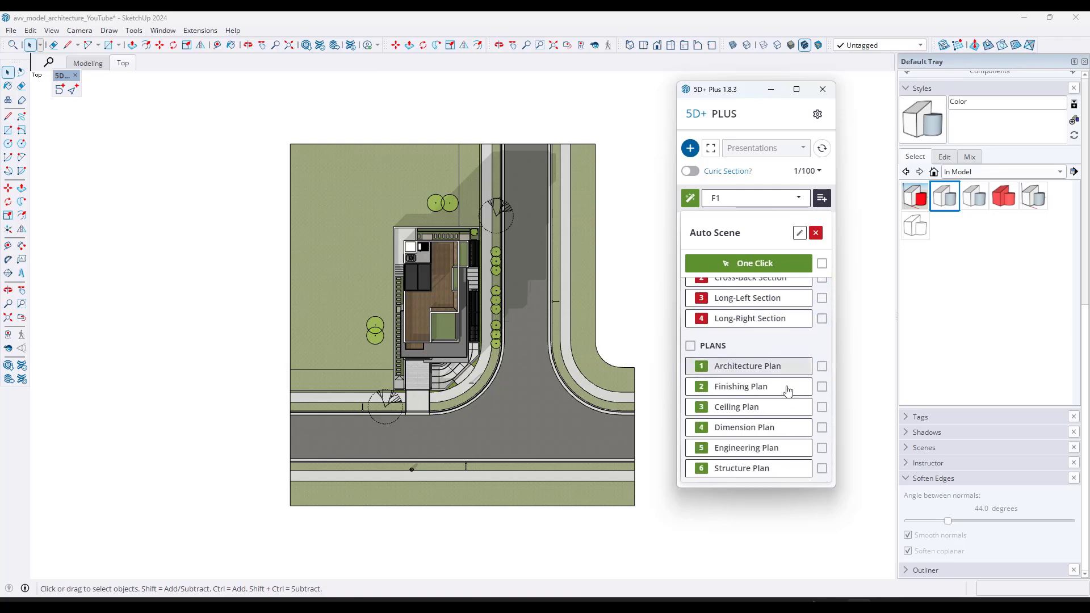
scroll(789, 379, "up", 4)
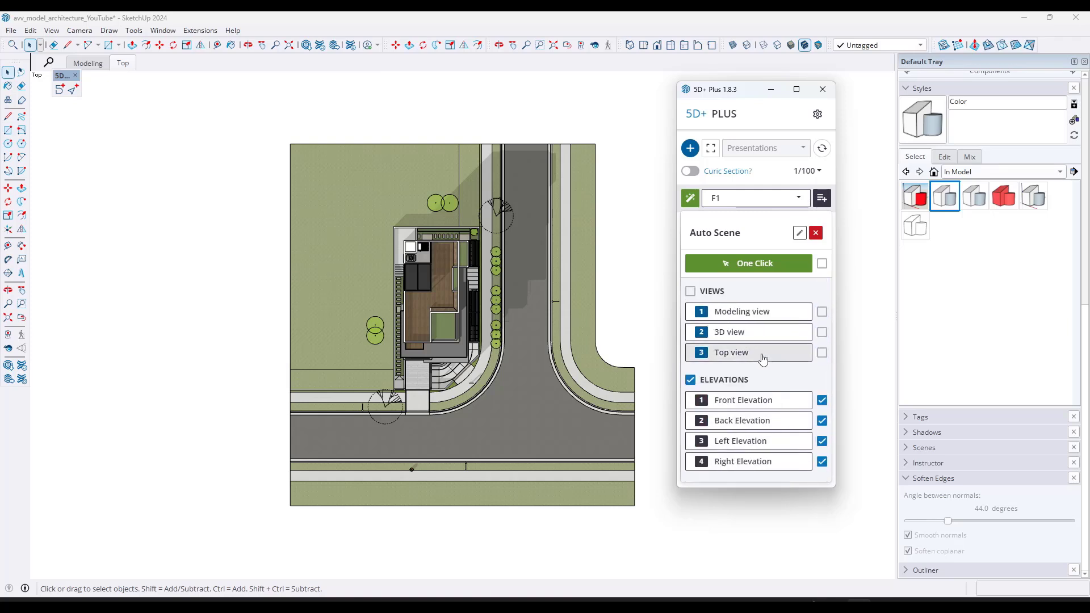
left_click(744, 263)
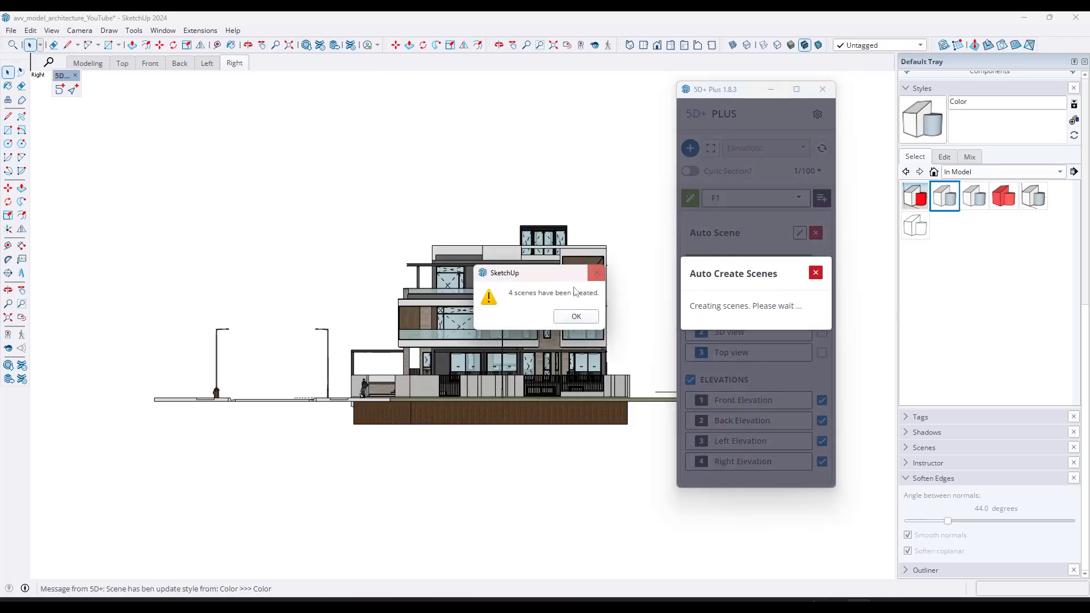
left_click(562, 319)
Review the Front, Back, Left and Right elevation scenes and return to the Front scene.
left_click(157, 68)
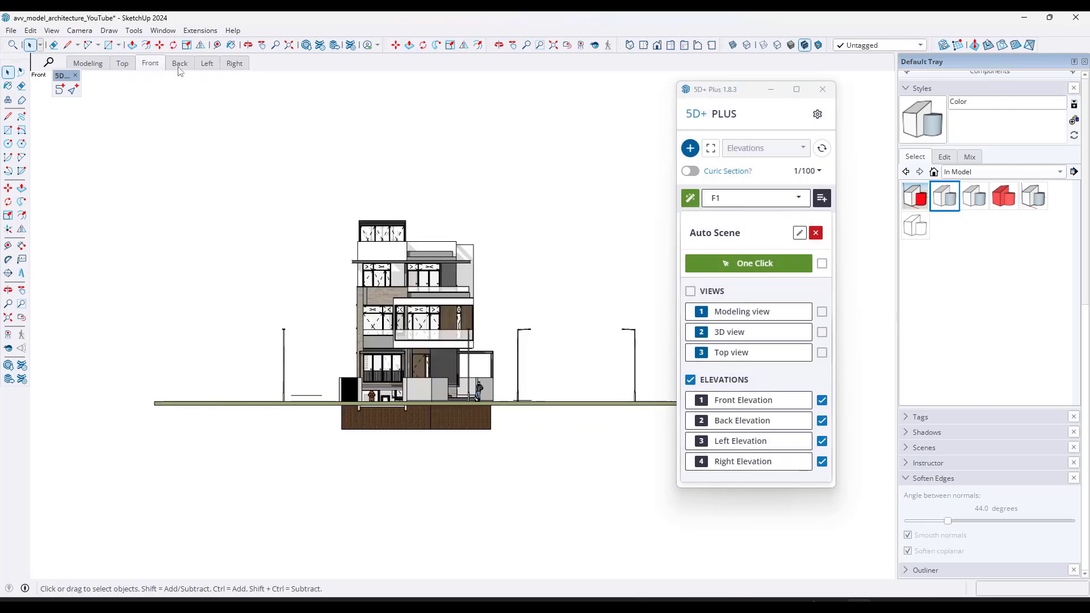
left_click(178, 67)
left_click(204, 67)
left_click(233, 68)
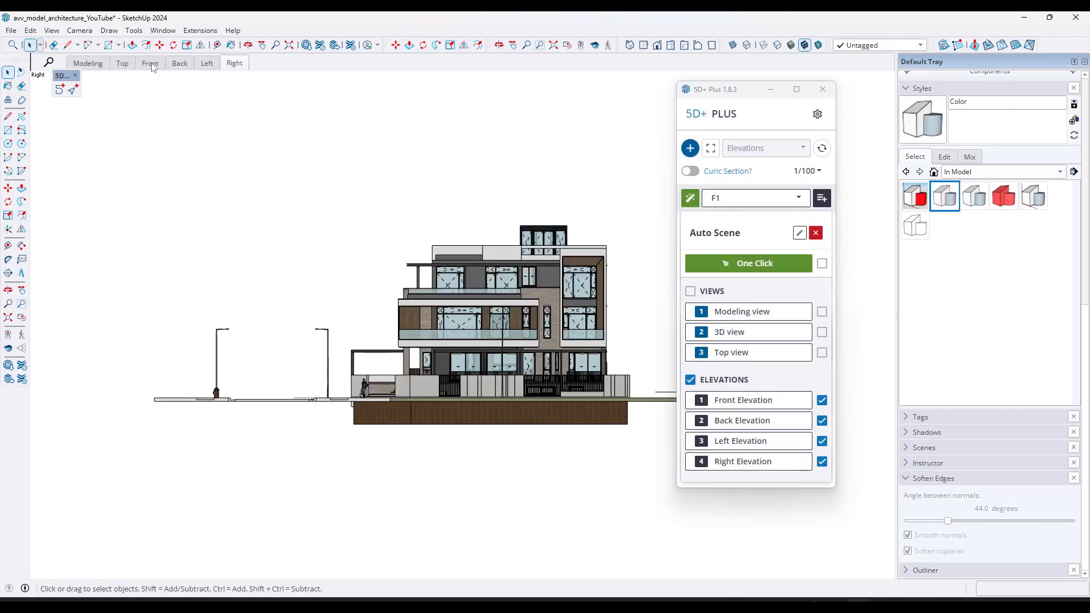
left_click(151, 65)
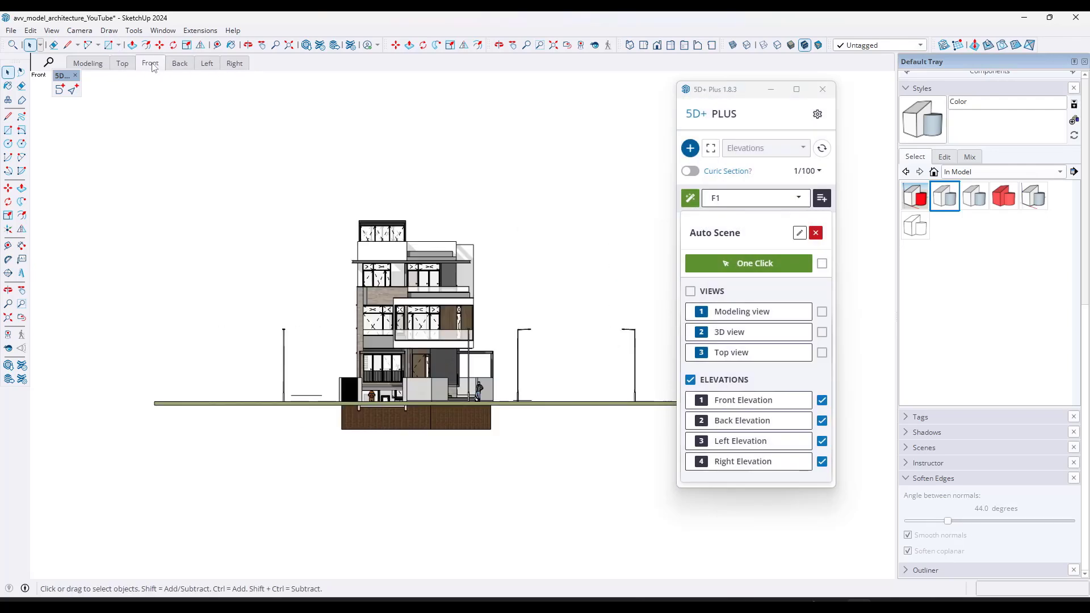
Generate a second set of scenes for only the Front and Back Elevations with One Click.
left_click(690, 379)
scroll(750, 370, "down", 1)
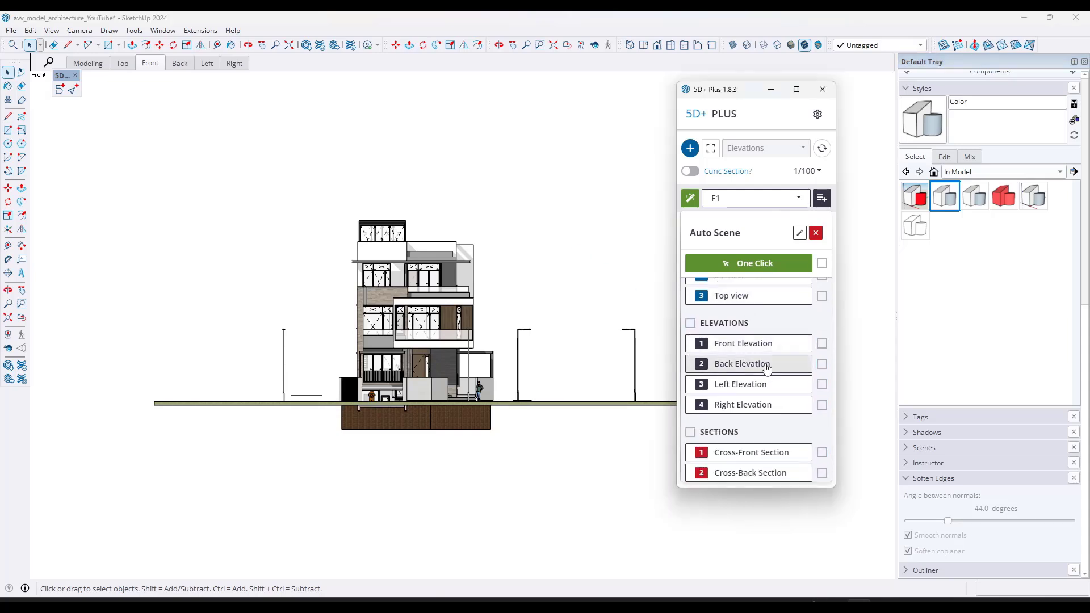
scroll(770, 384, "up", 1)
left_click(822, 400)
left_click(822, 421)
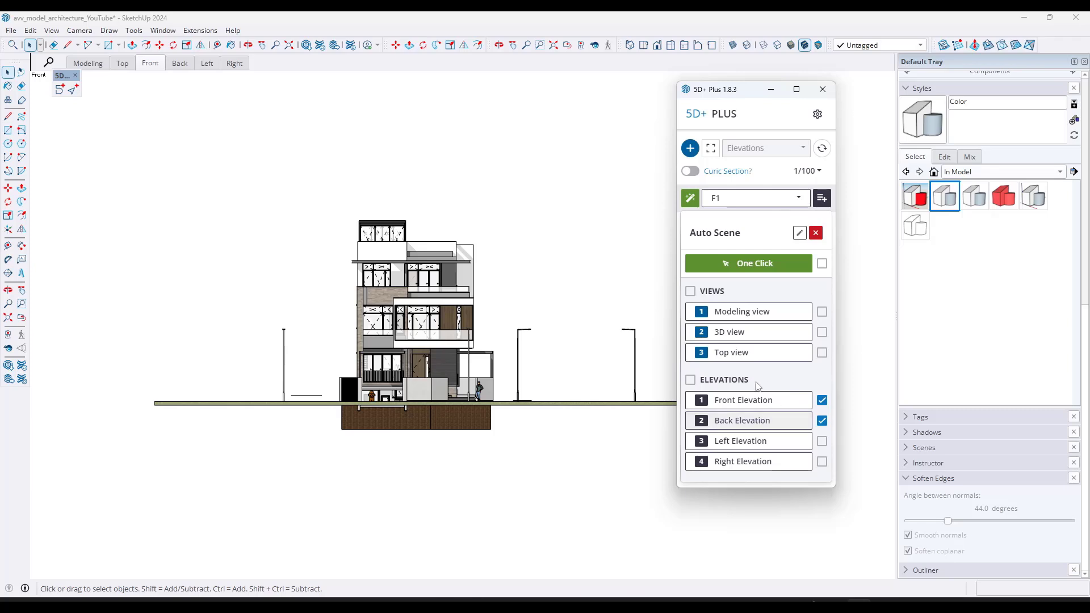
left_click(738, 264)
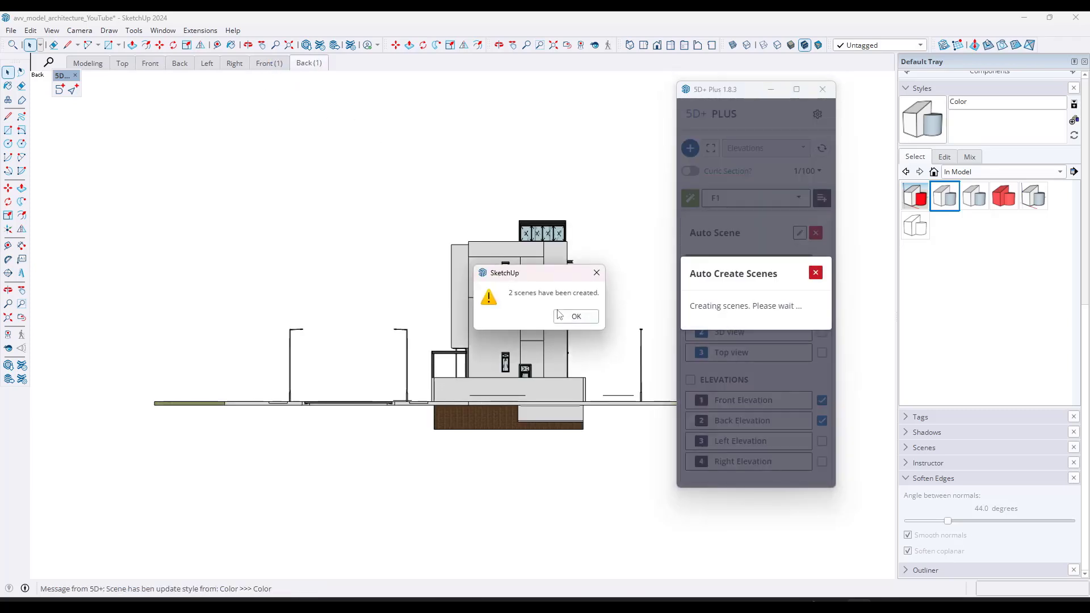
left_click(576, 316)
Delete the duplicate Back (1) and Front (1) scenes.
right_click(312, 64)
left_click(343, 142)
left_click(540, 314)
right_click(279, 68)
left_click(317, 155)
left_click(527, 315)
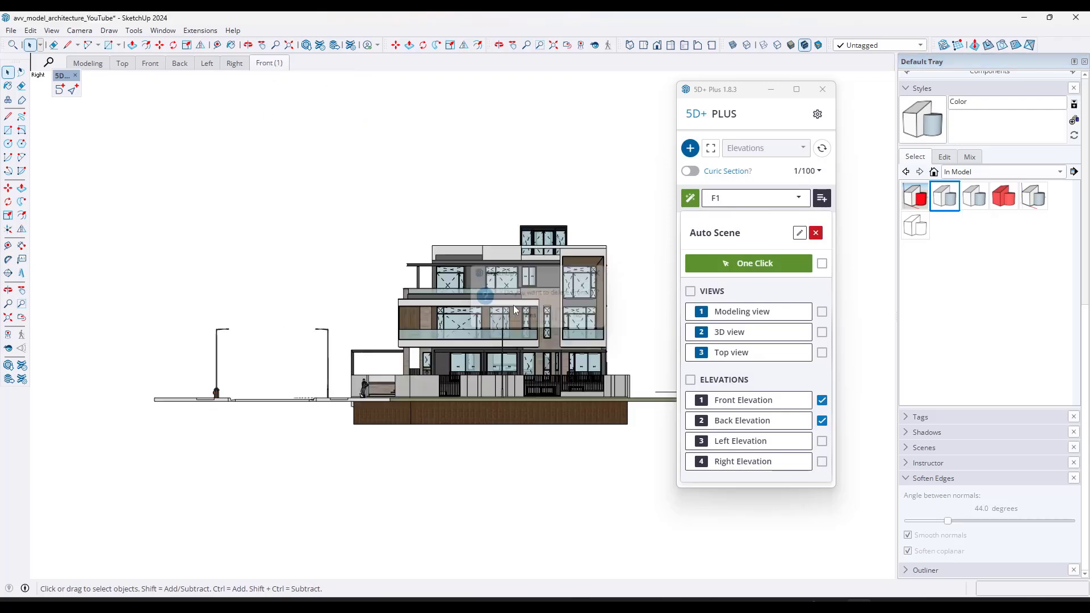
Clear the elevation selections and create an Architecture Plan scene for storey F1 with prefix F1- and main name Arc.
left_click(691, 382)
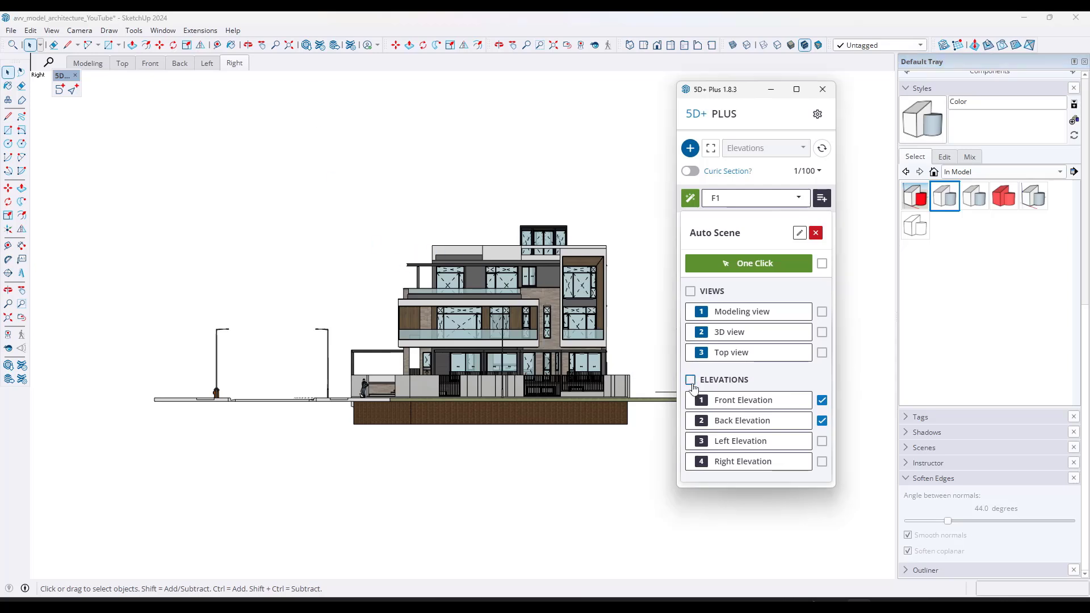
scroll(749, 370, "down", 3)
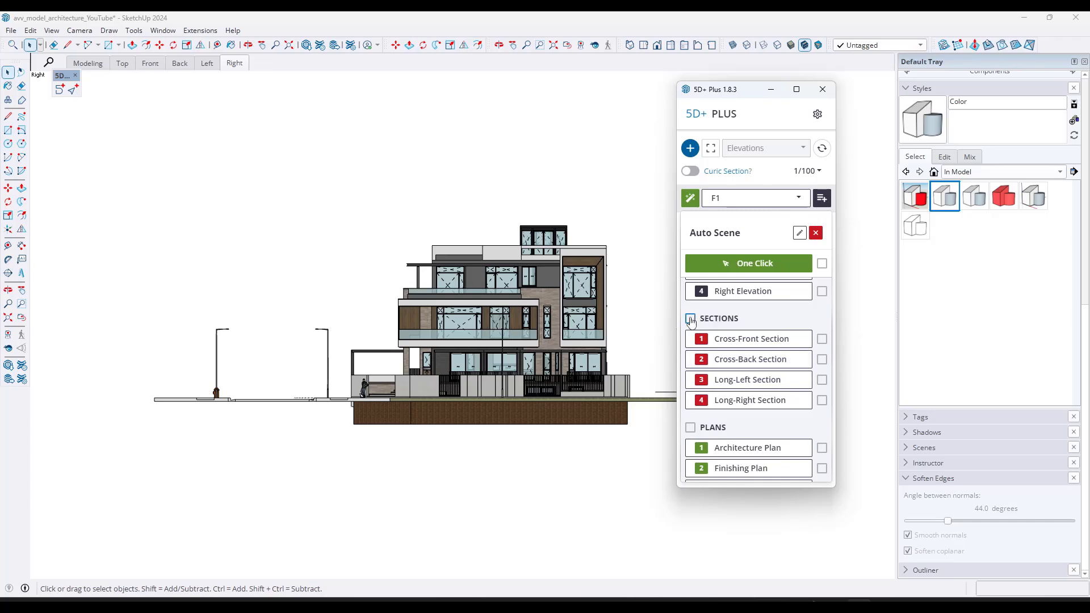
scroll(755, 369, "down", 2)
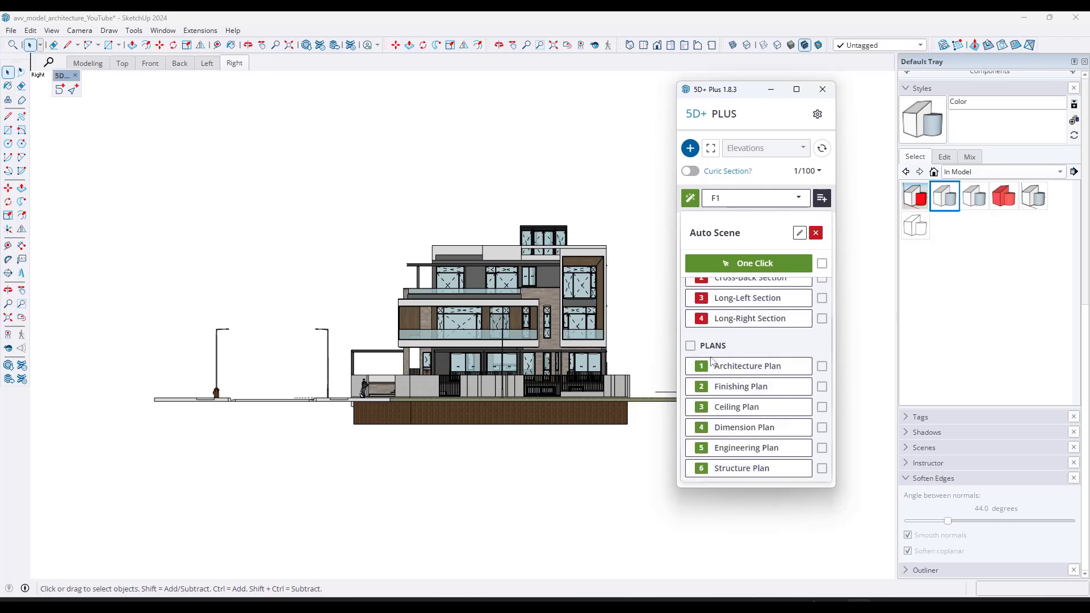
left_click(724, 371)
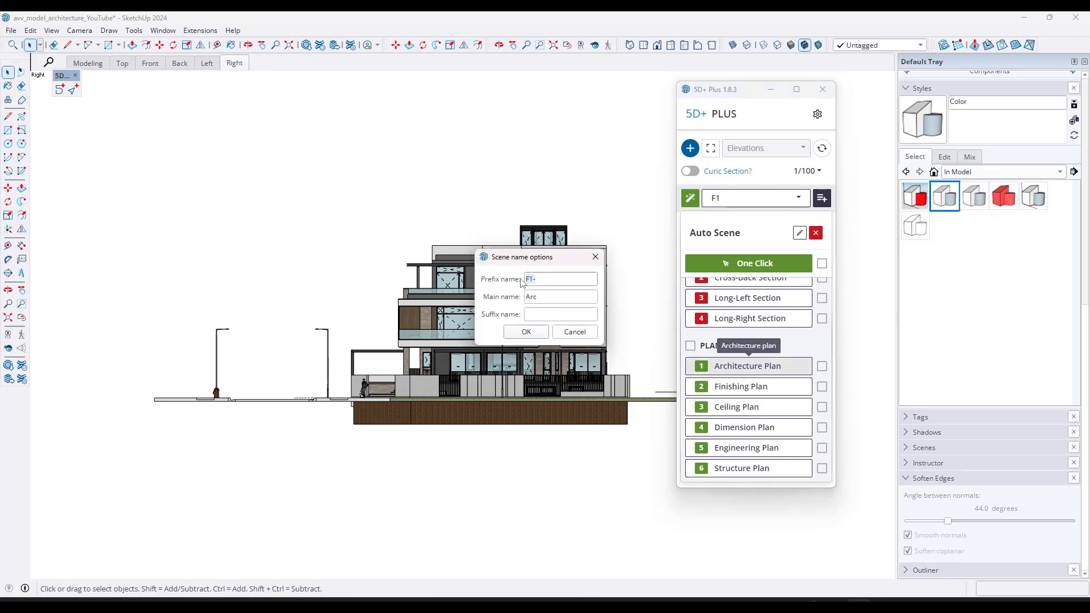
left_click(525, 332)
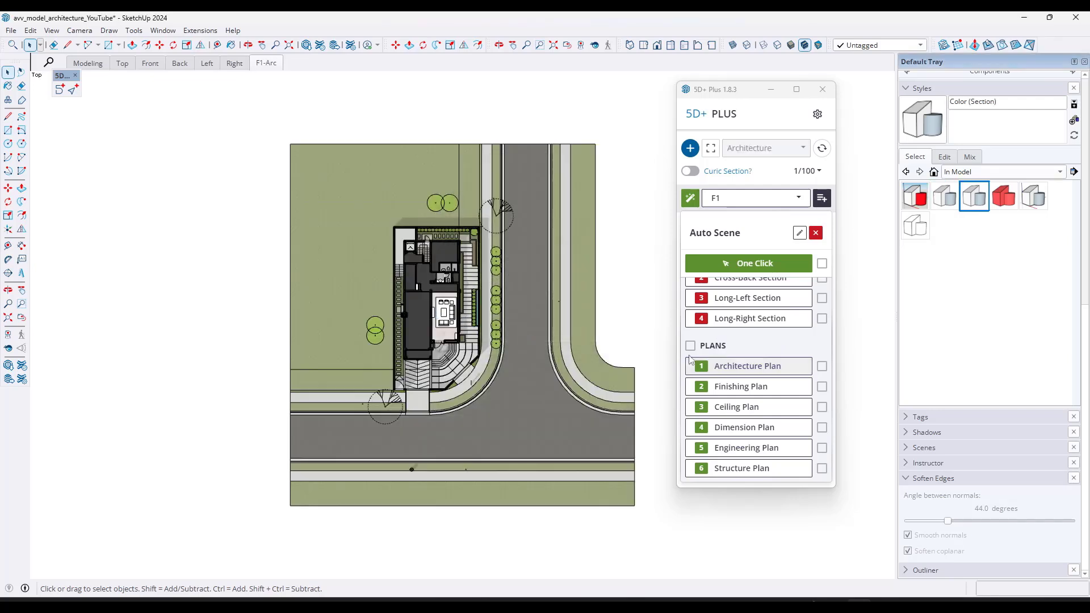
Examine the F1 architecture plan up close and check the storey choices in the 5D+ Plus dialog.
scroll(423, 302, "up", 5)
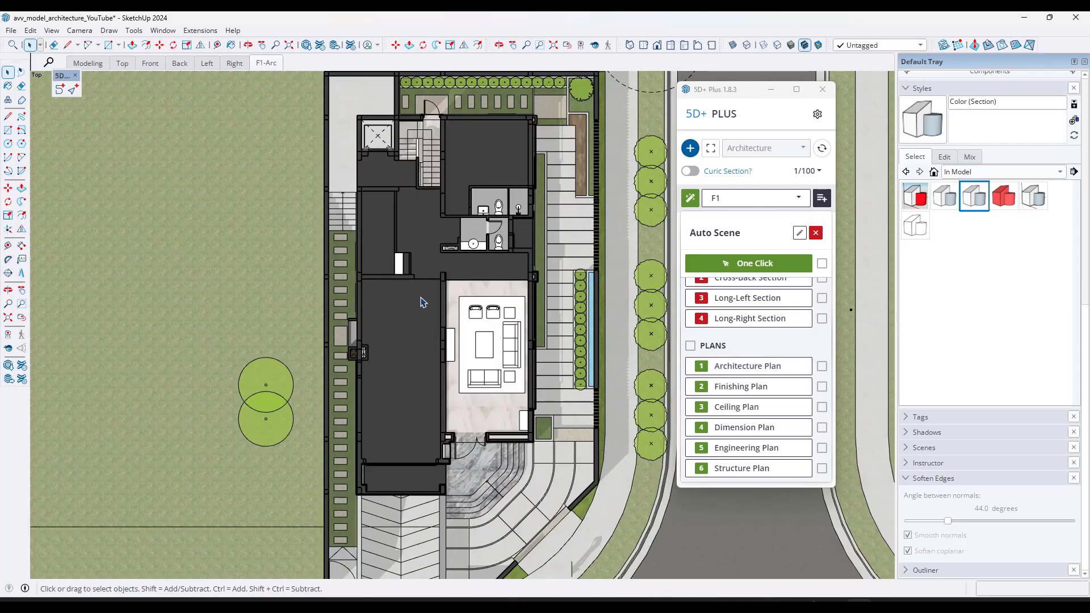
scroll(423, 302, "down", 3)
scroll(469, 295, "up", 2)
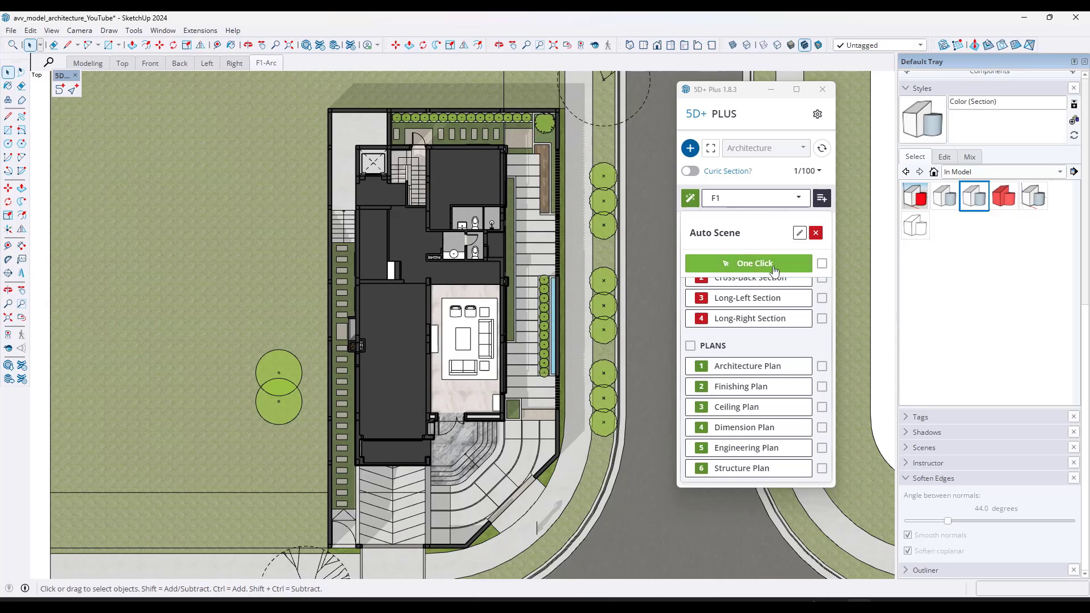
left_click(745, 201)
left_click(744, 202)
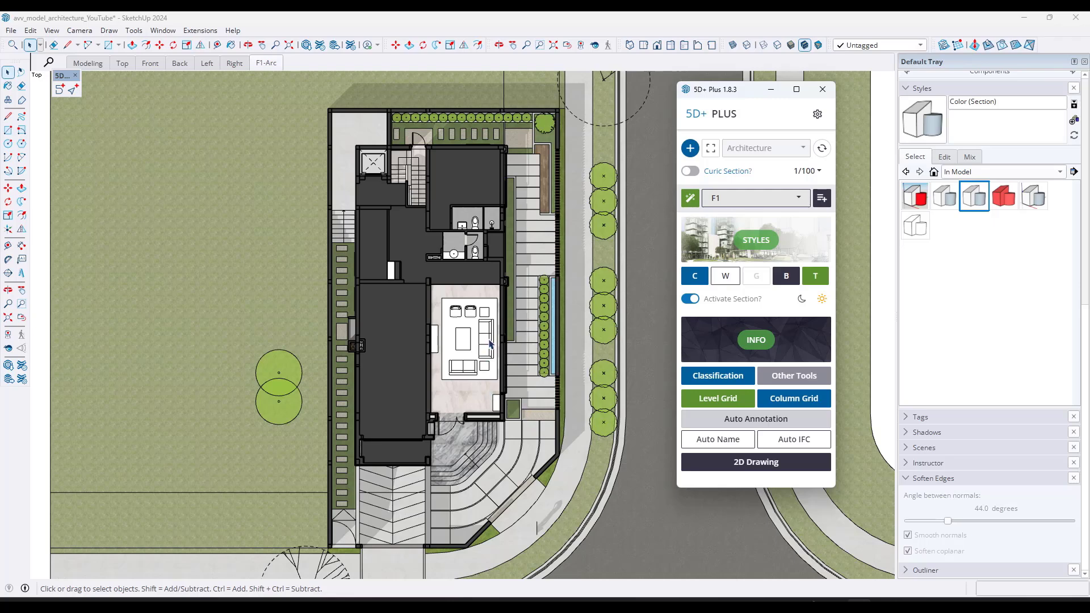
Compare the Modeling scene with the F1-Arc plan scene.
scroll(547, 324, "down", 3)
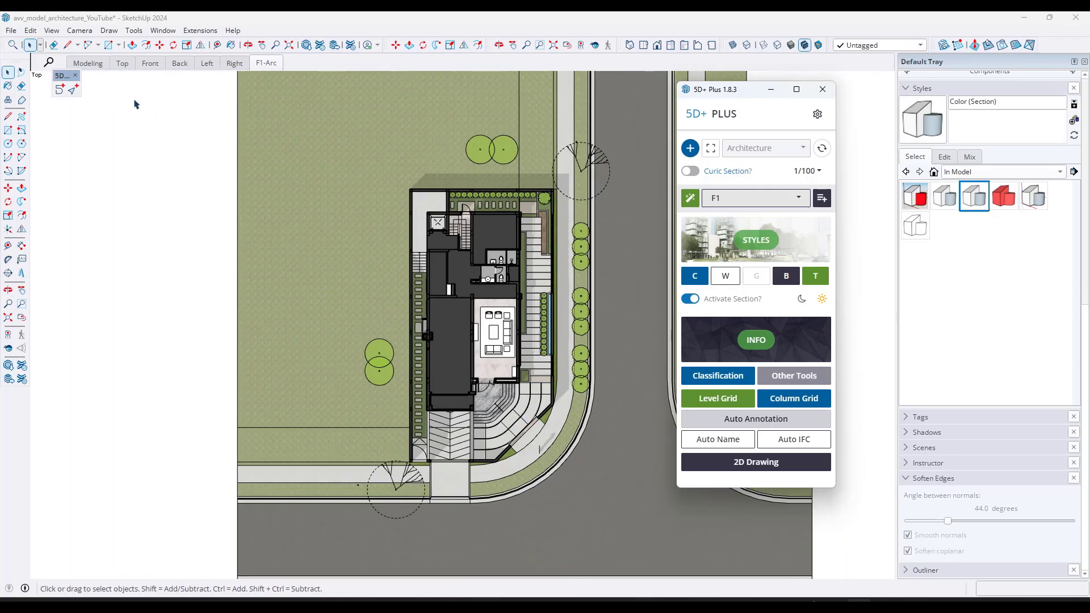
left_click(92, 64)
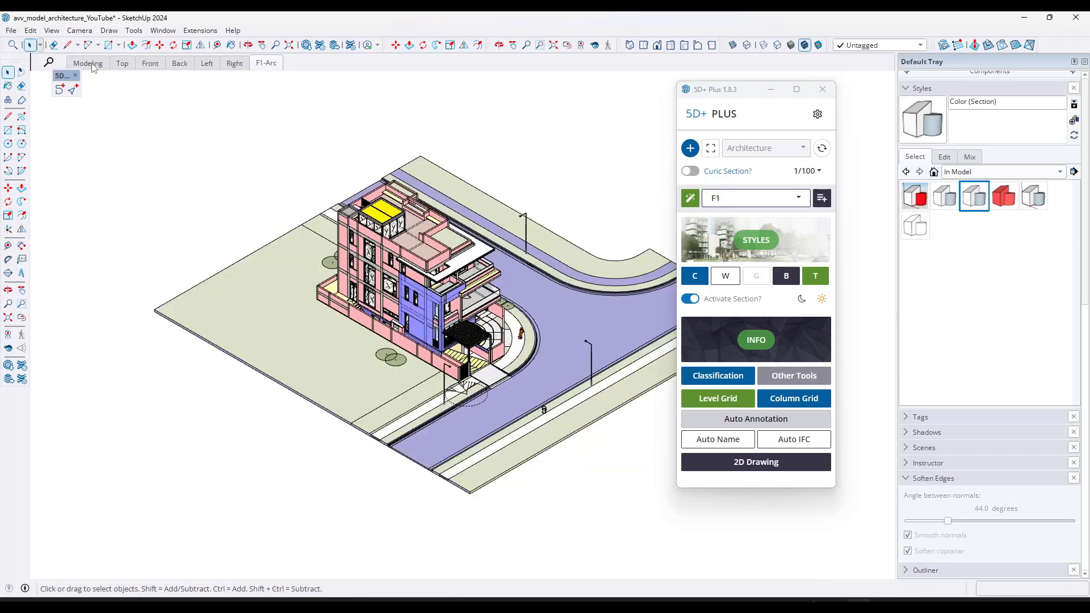
left_click(268, 64)
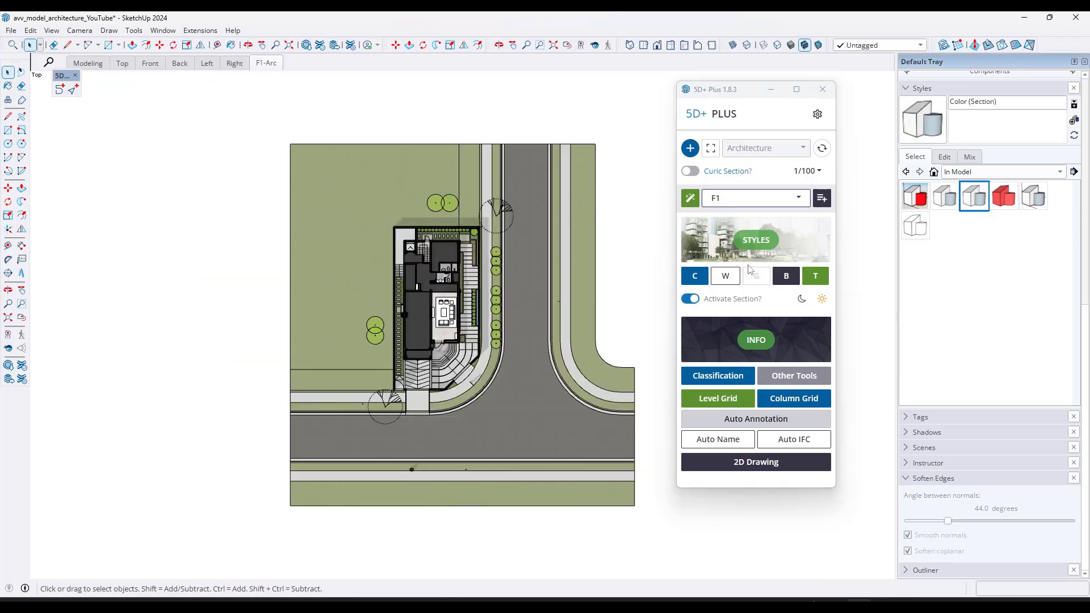
Generate scenes for all four Cross and Long Sections with Auto Scene's One Click.
left_click(690, 198)
scroll(747, 339, "up", 3)
scroll(747, 339, "up", 2)
scroll(738, 341, "down", 3)
scroll(727, 344, "up", 2)
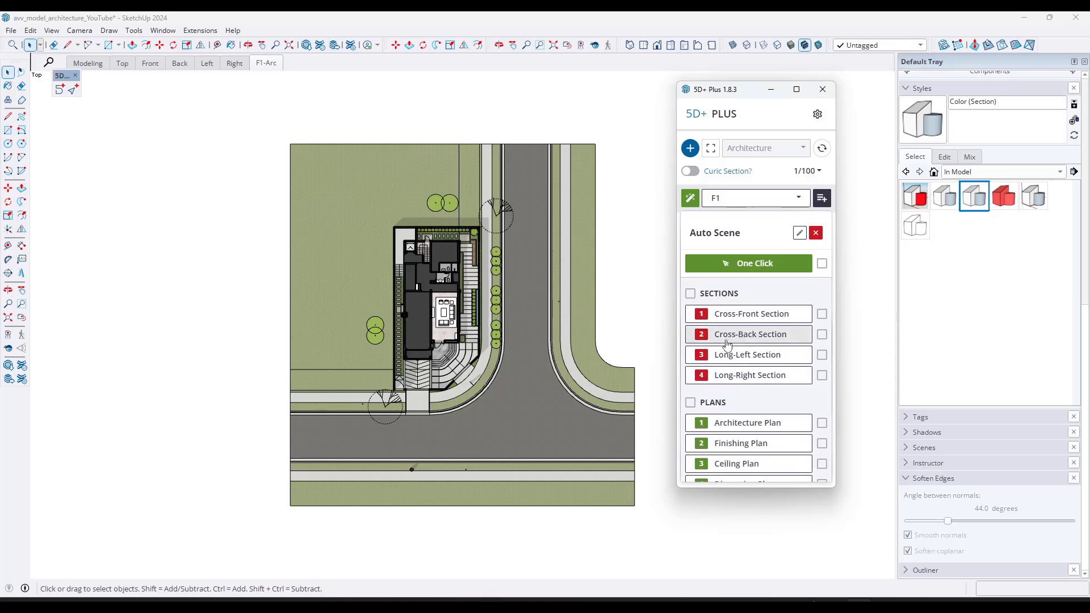
left_click(691, 293)
left_click(726, 263)
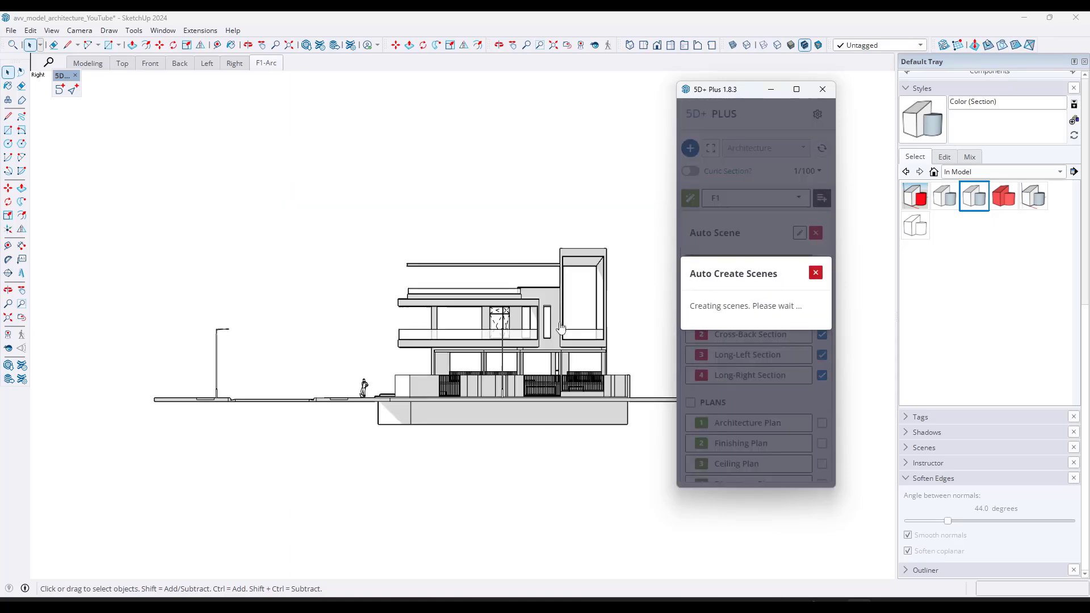
left_click(571, 314)
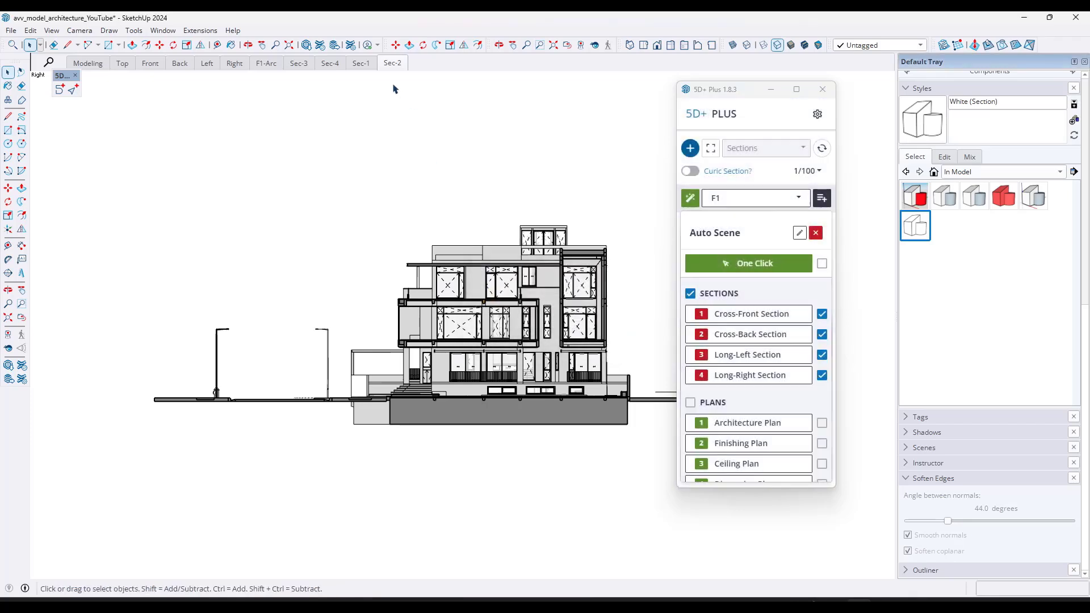
Review the Sec-1 to Sec-4 section scenes and examine the storeys in Sec-3 up close.
left_click(300, 64)
left_click(331, 64)
left_click(364, 64)
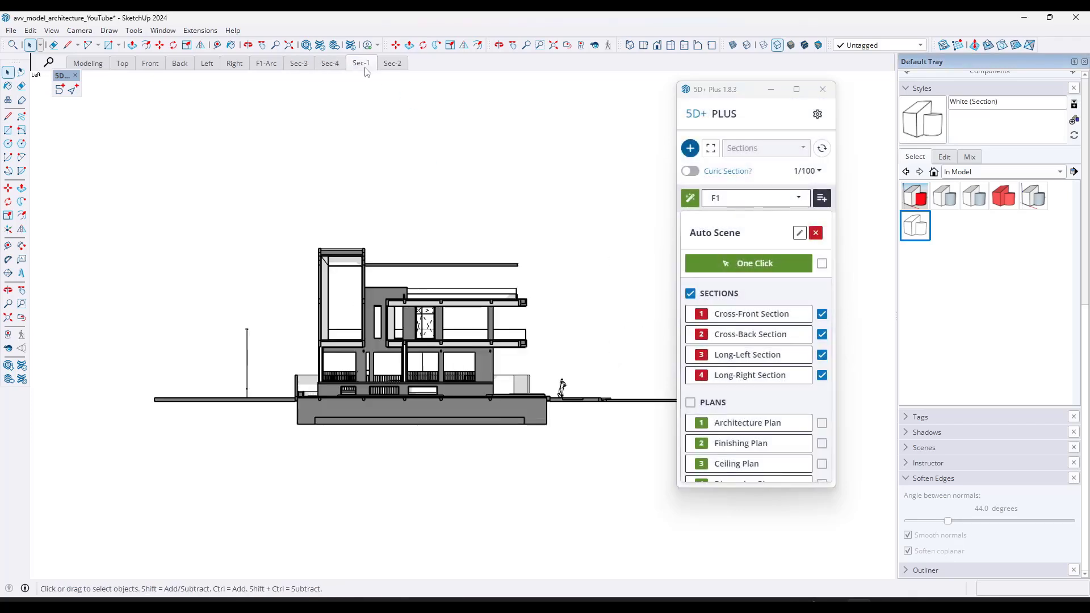
left_click(392, 64)
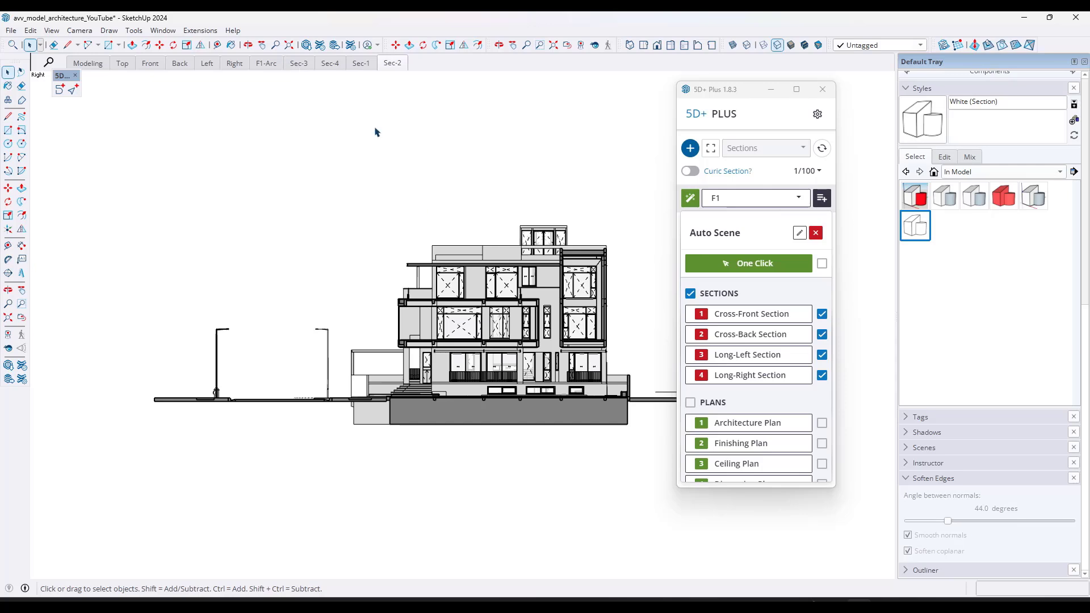
left_click(299, 65)
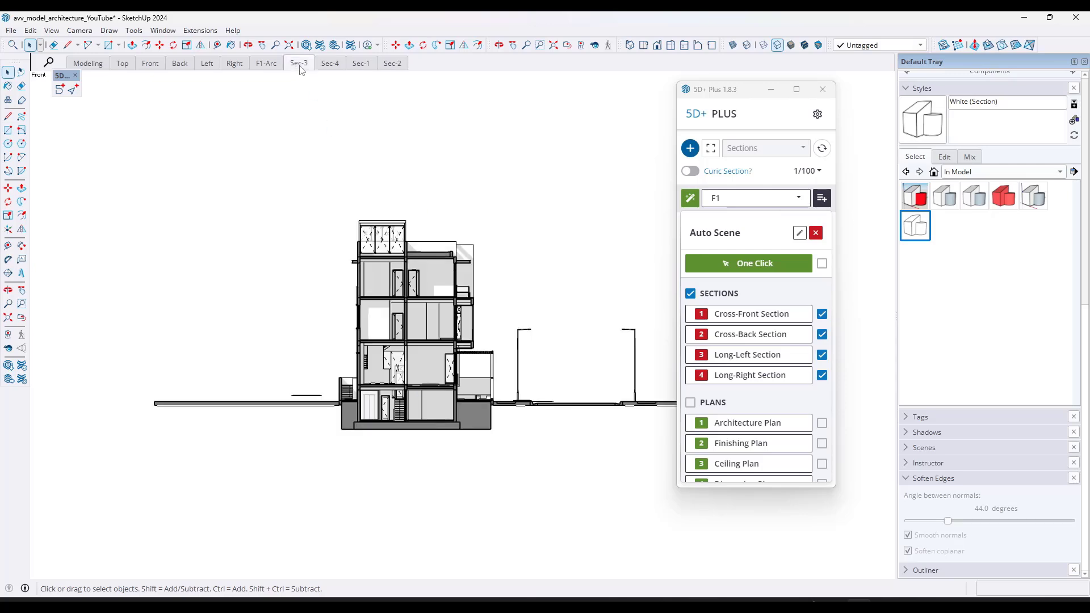
scroll(419, 427, "up", 4)
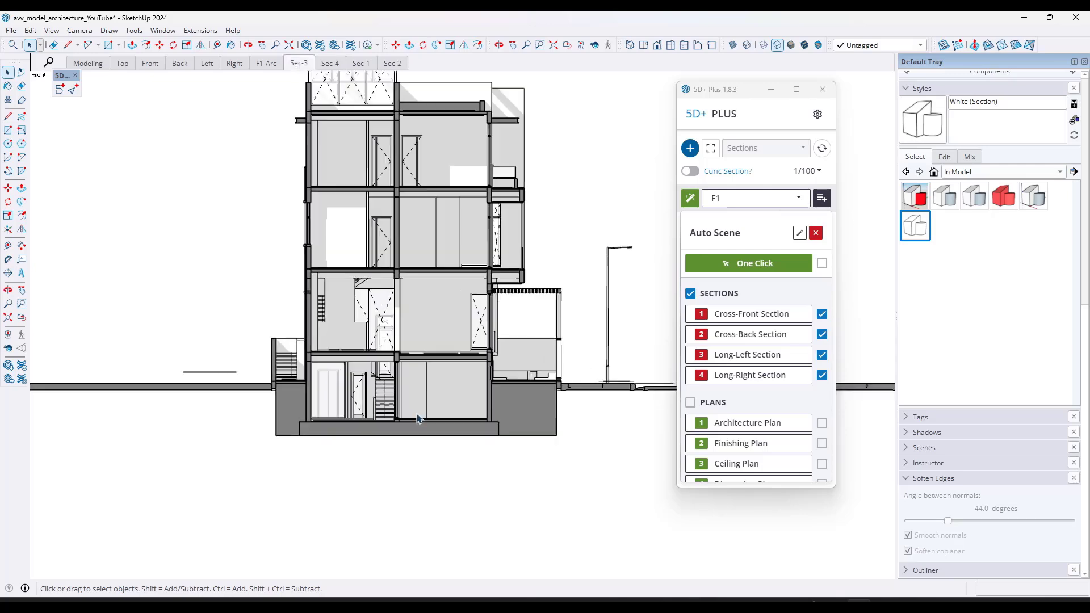
scroll(404, 377, "down", 3)
scroll(392, 369, "up", 1)
scroll(397, 363, "down", 1)
scroll(405, 161, "up", 1)
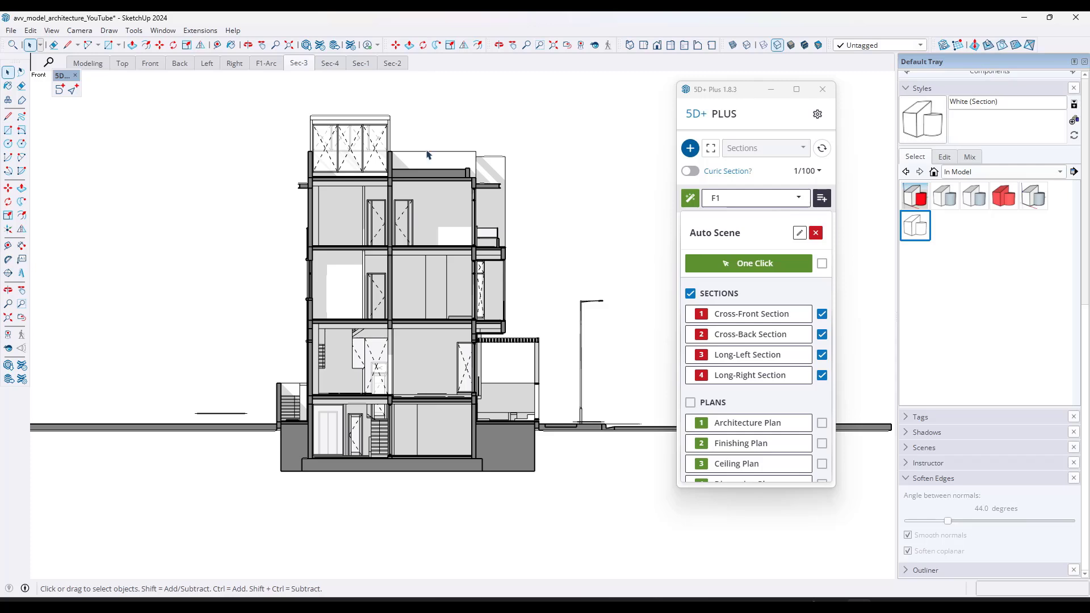
Open the building information and check the storey type choices against the basement and floors in the Sec-3 section.
left_click(822, 199)
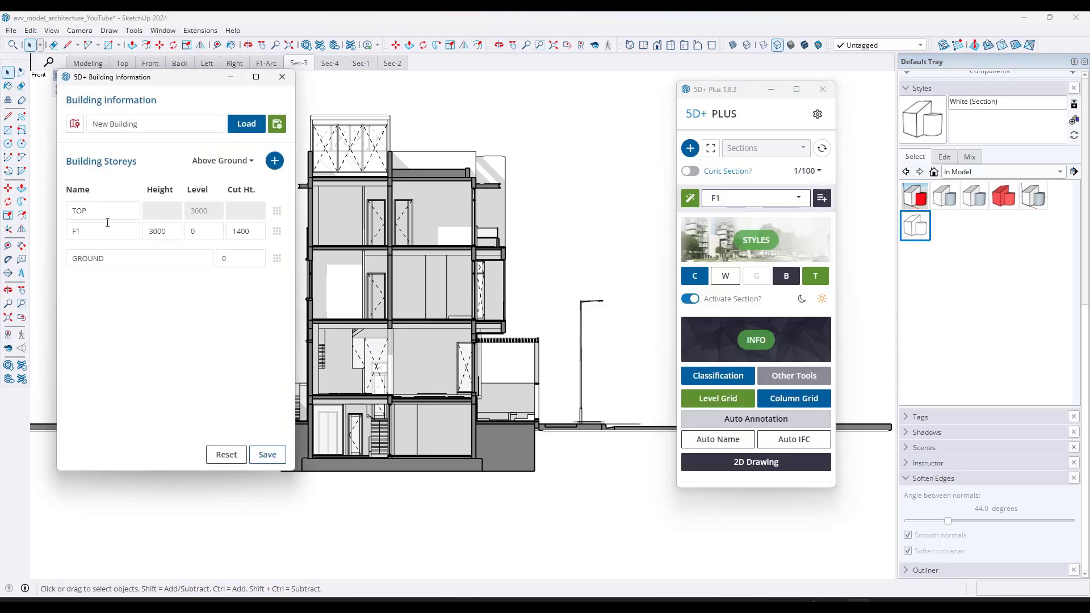
left_click(239, 161)
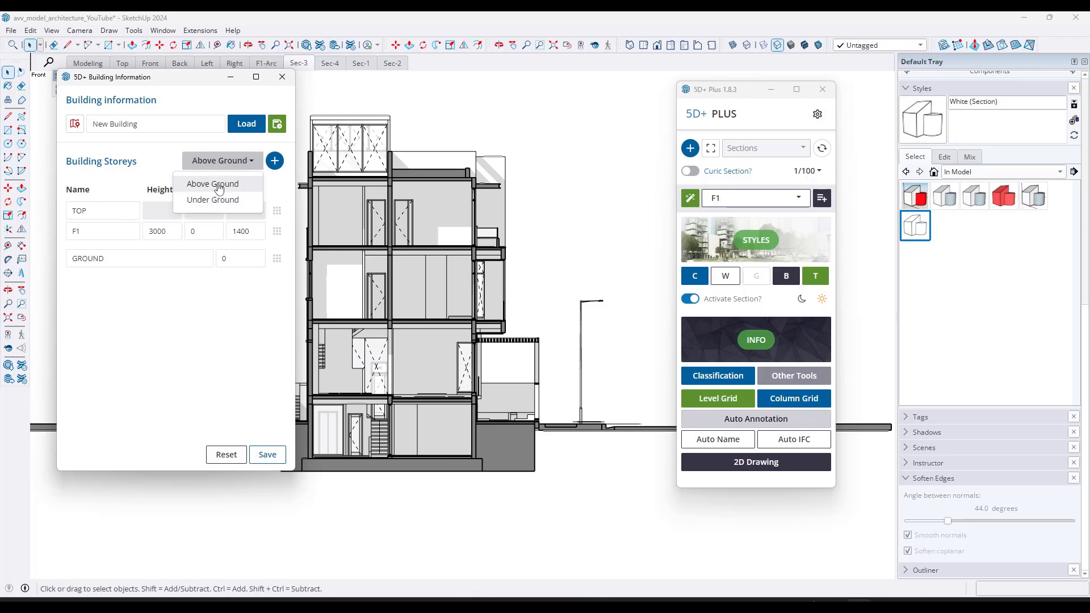
left_click(167, 165)
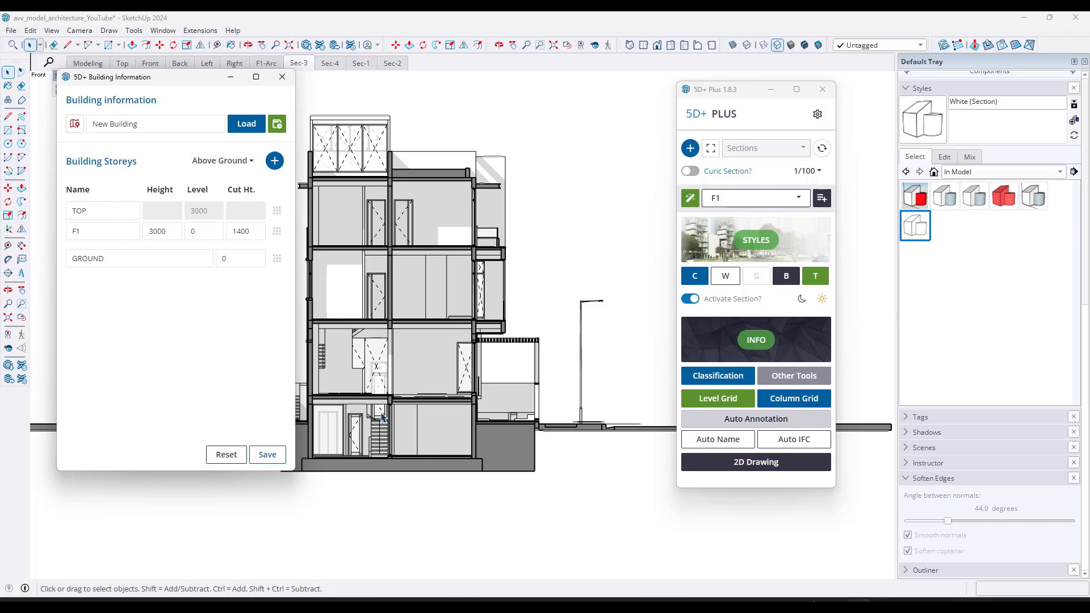
scroll(450, 436, "down", 2)
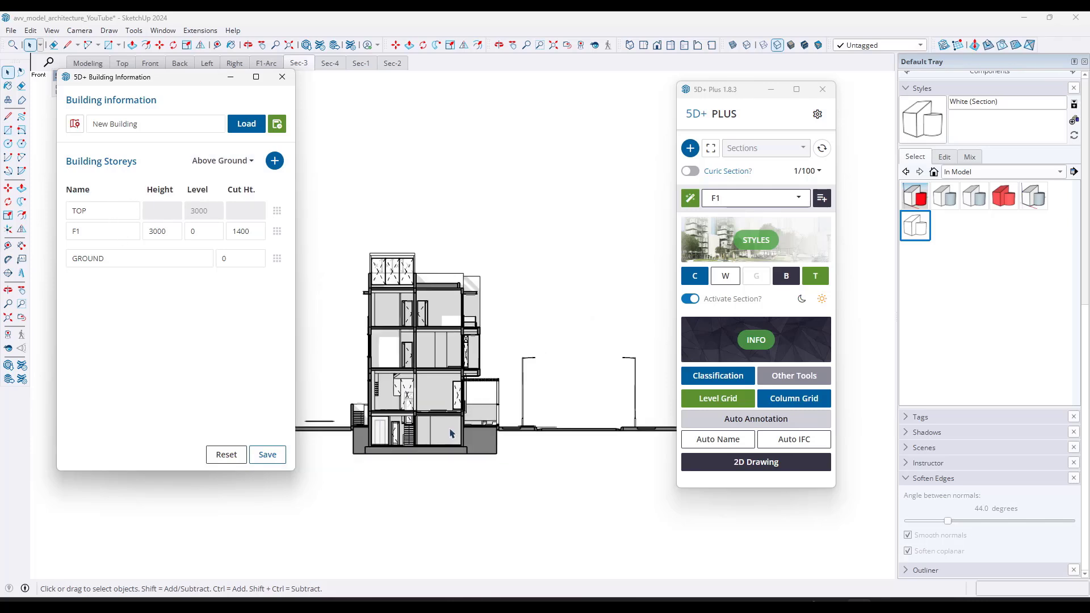
scroll(454, 436, "up", 2)
scroll(458, 436, "up", 4)
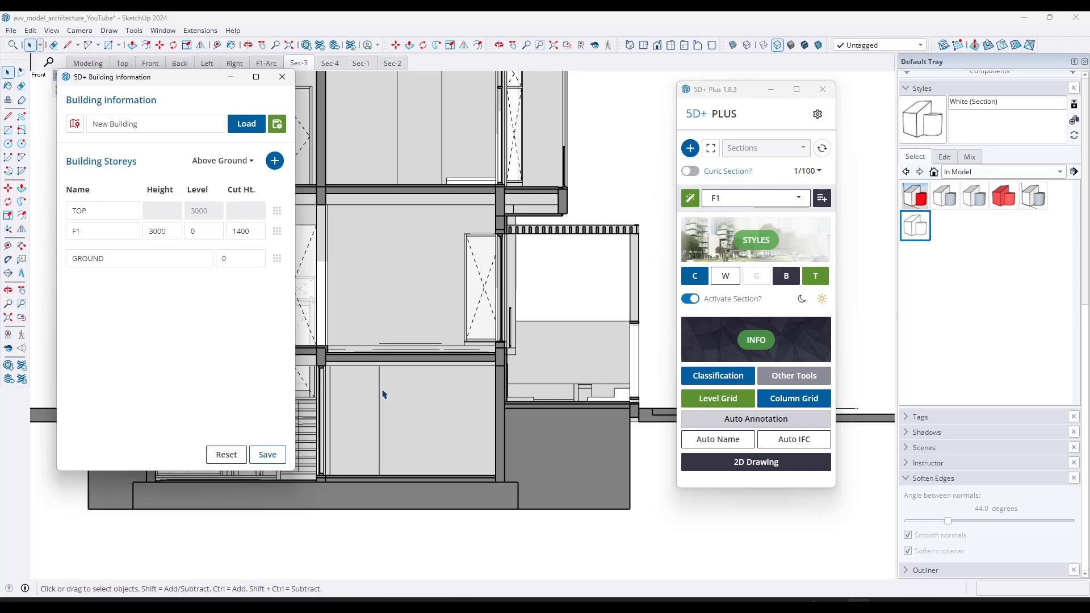
scroll(377, 393, "down", 3)
scroll(370, 392, "down", 1)
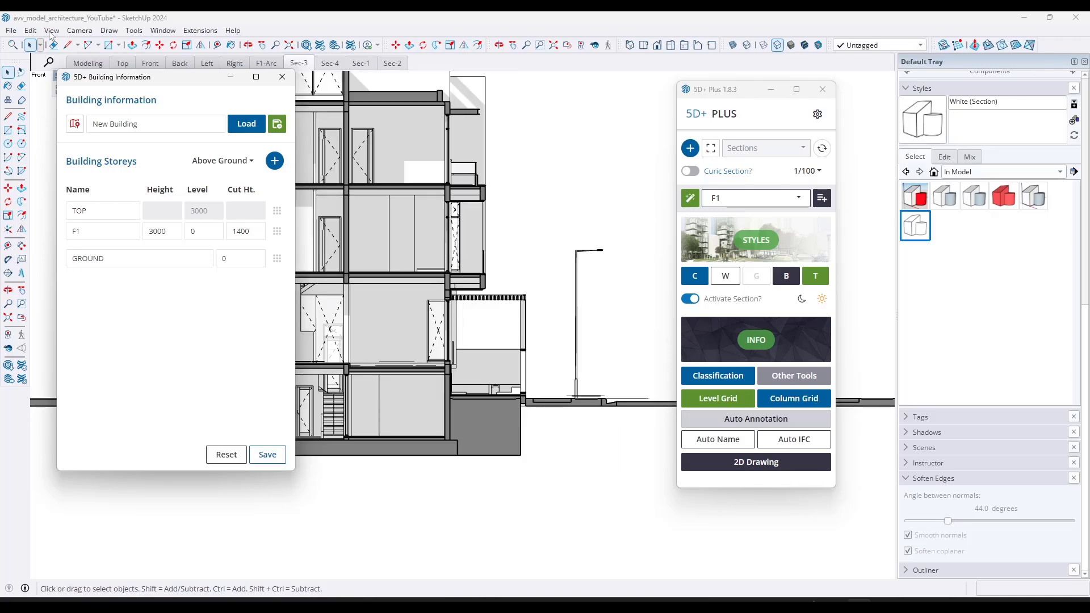
Show the model axes and measure the depth from the ground line to the basement floor with the Line tool.
left_click(51, 31)
left_click(65, 146)
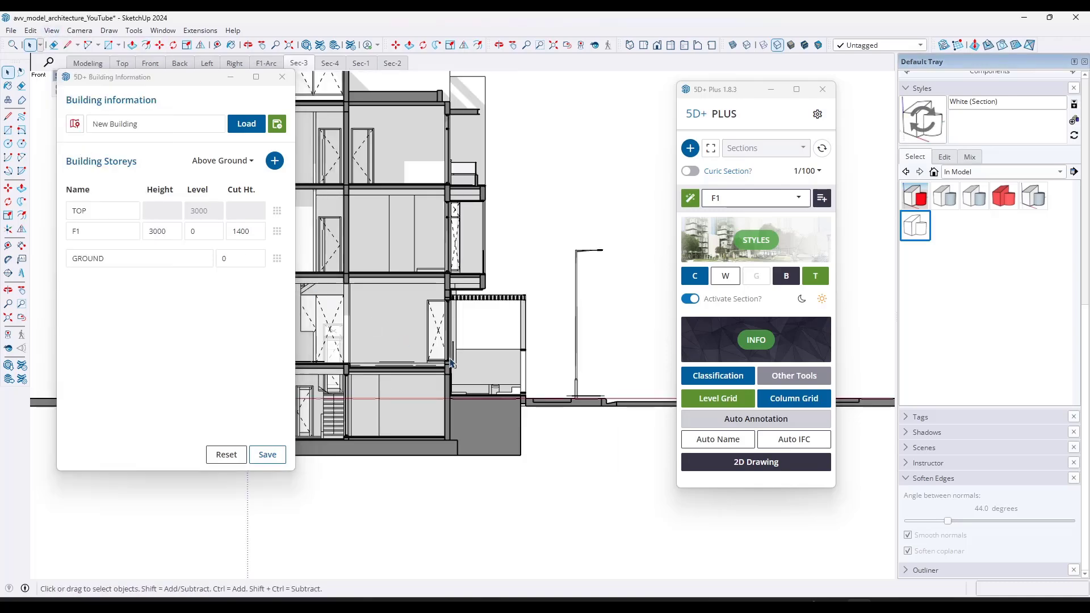
scroll(446, 363, "up", 4)
key("l")
scroll(454, 384, "down", 6)
scroll(425, 387, "up", 3)
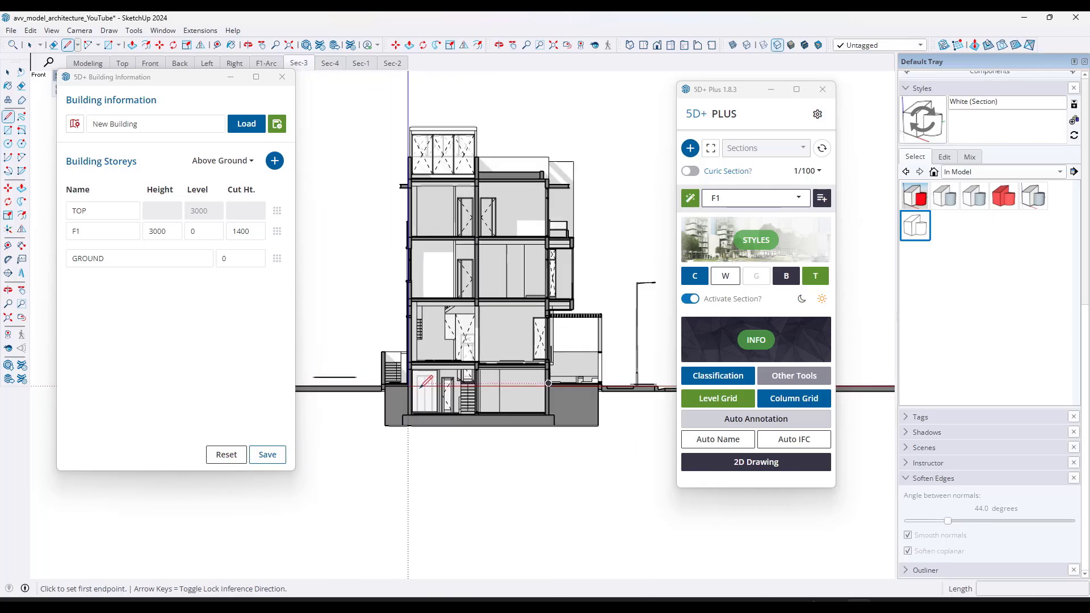
scroll(414, 388, "up", 4)
left_click(393, 384)
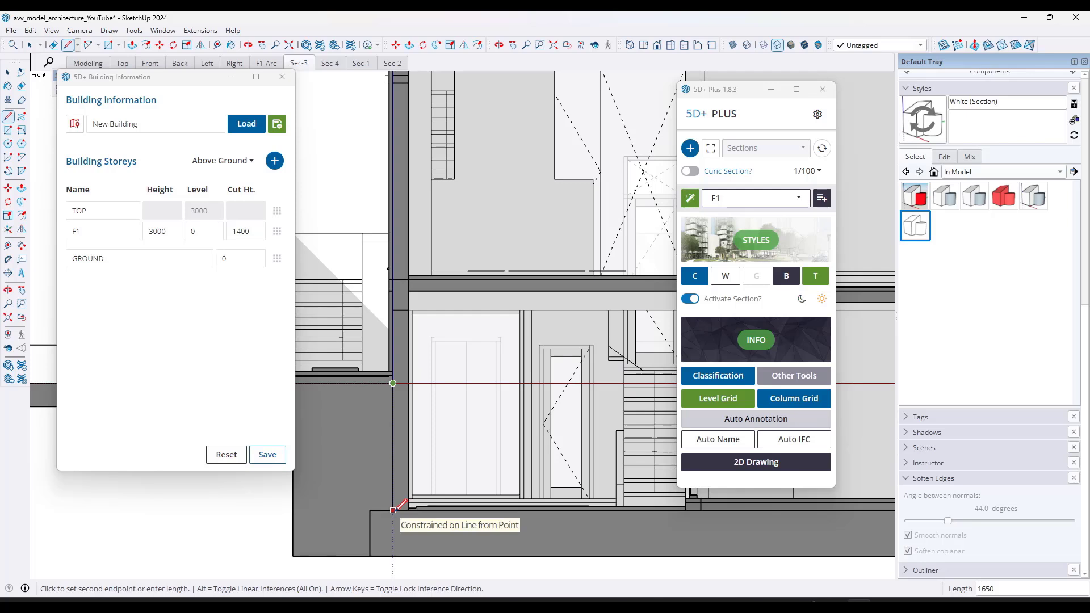
key("space")
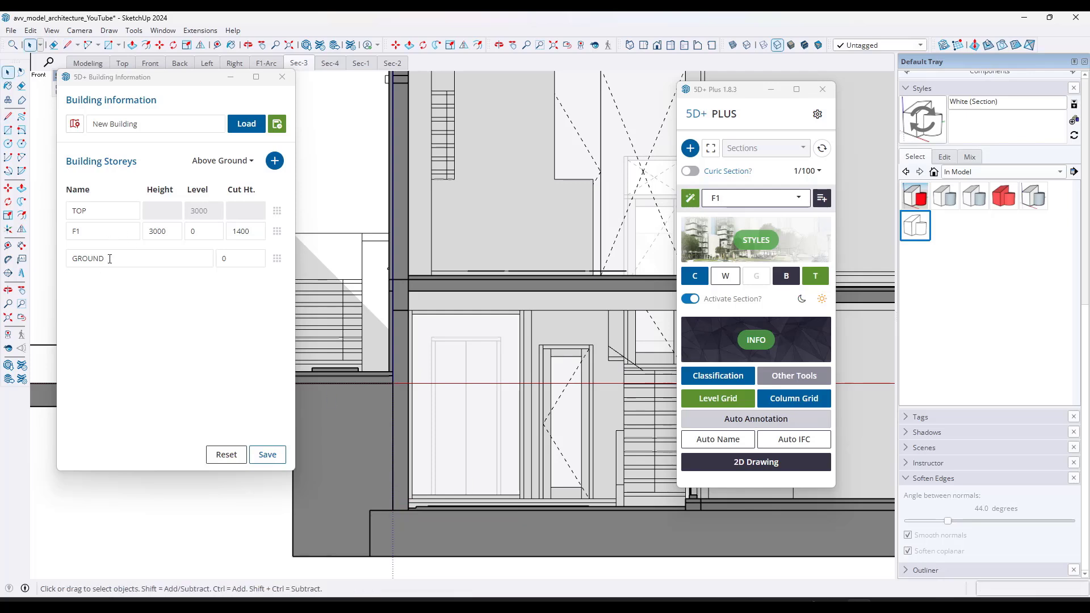
Add an Under Ground storey with a height of 1650 to the building storeys.
left_click(224, 161)
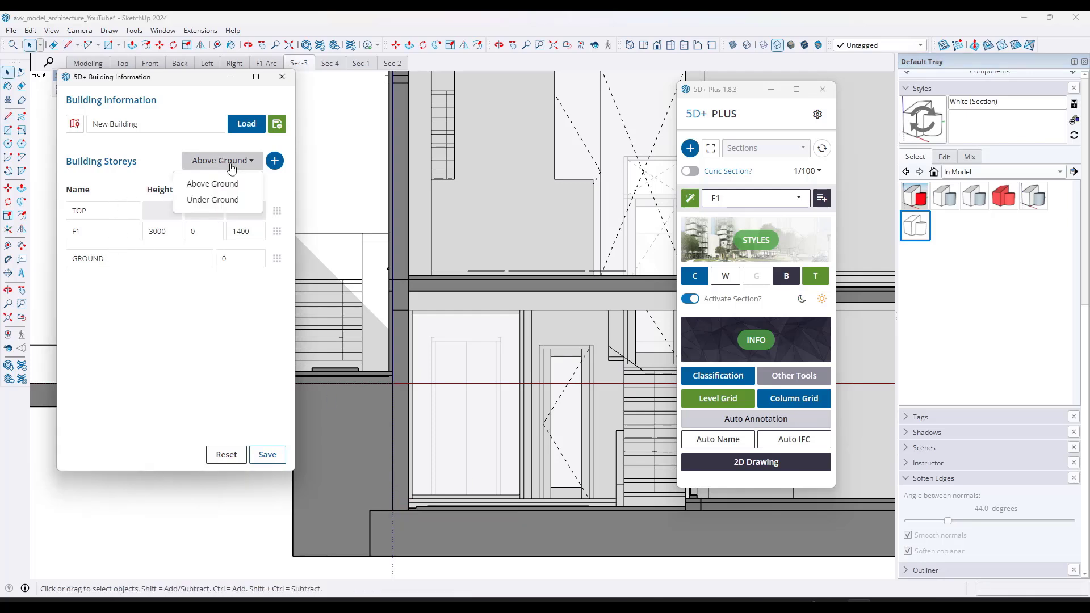
left_click(214, 199)
double_click(175, 287)
type("16")
key("Tab")
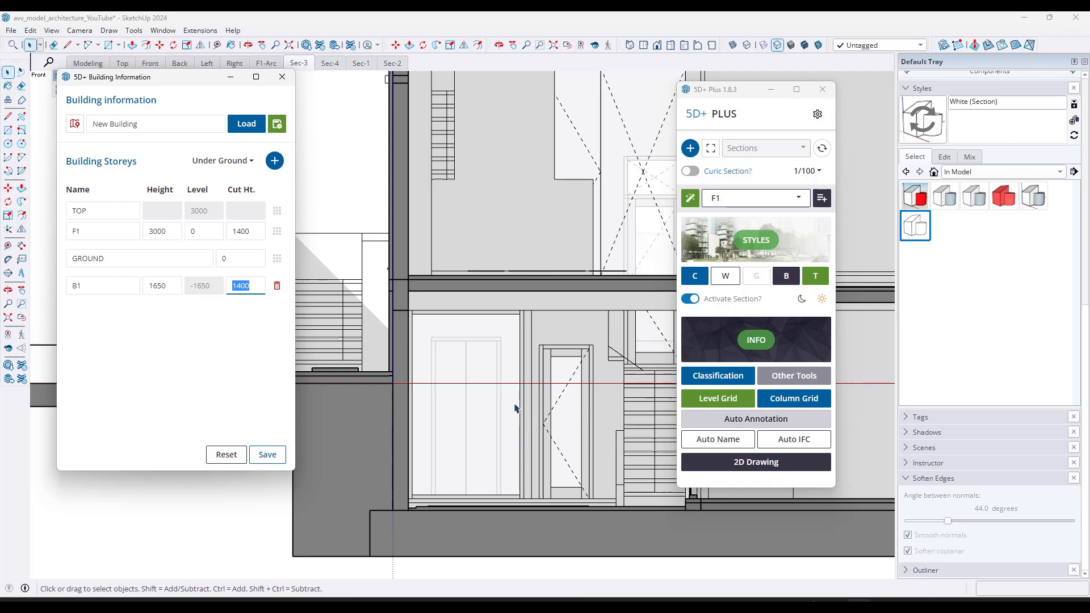
Measure down from the ground line, set the B1 storey's cut height to 640 and save the building information.
key("BackSpace")
left_click(400, 389)
key("l")
left_click(393, 383)
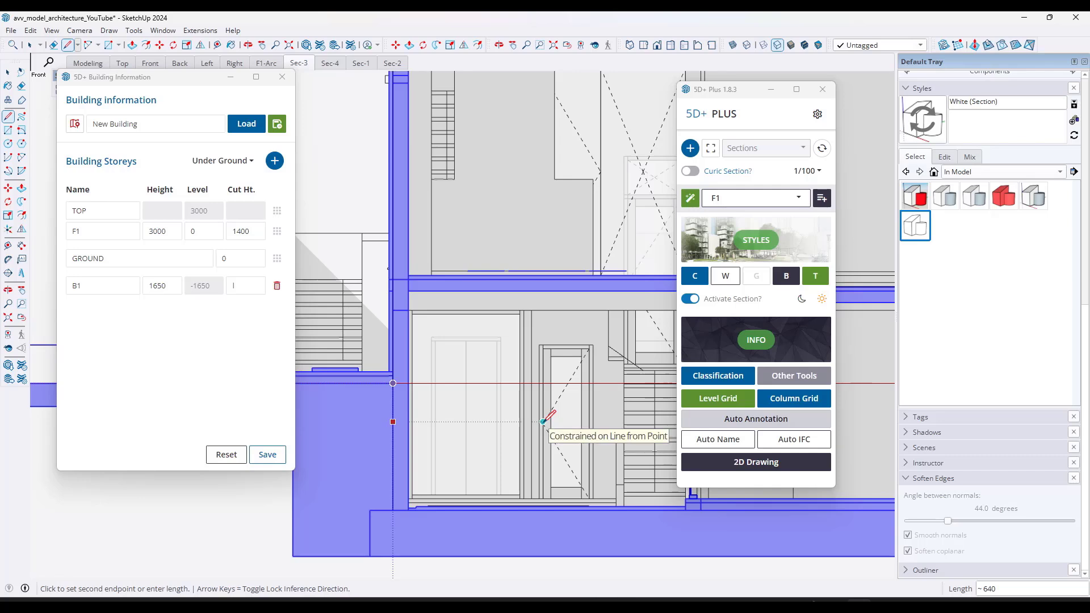
key("Escape")
key("space")
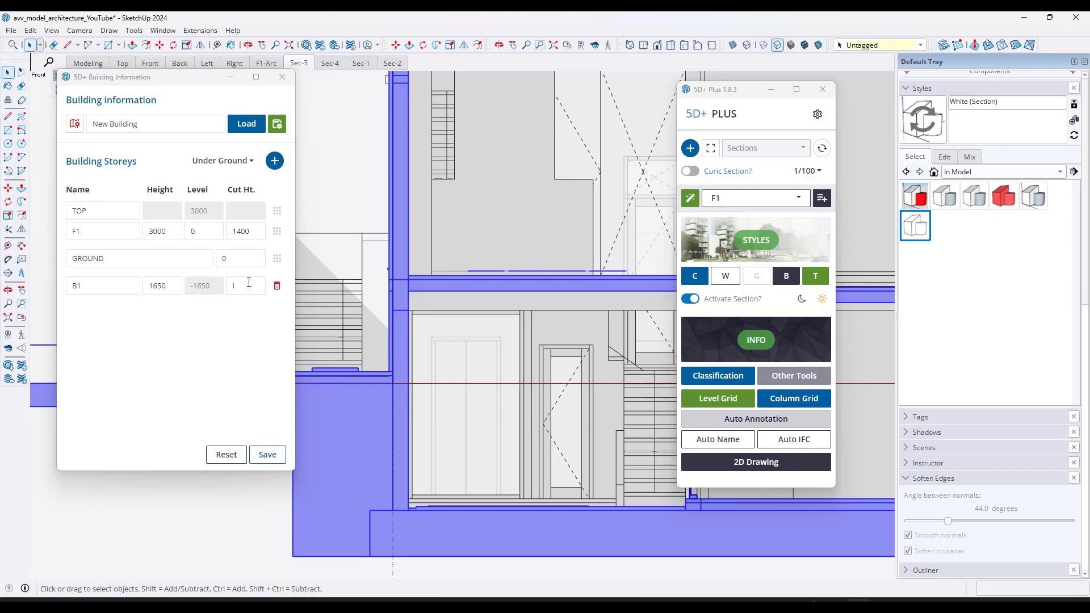
left_click(212, 284)
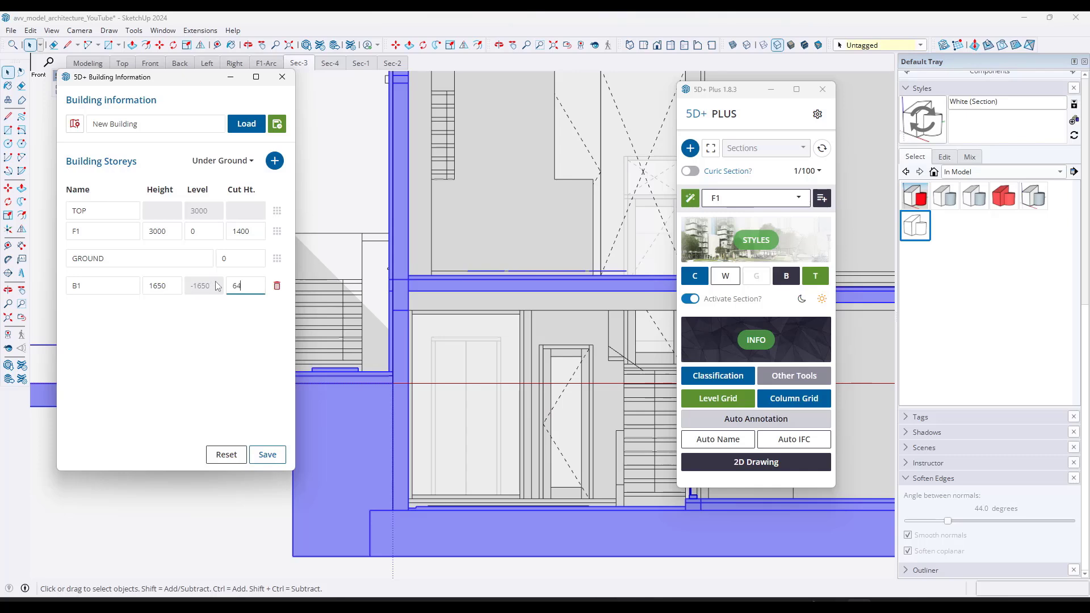
left_click(266, 454)
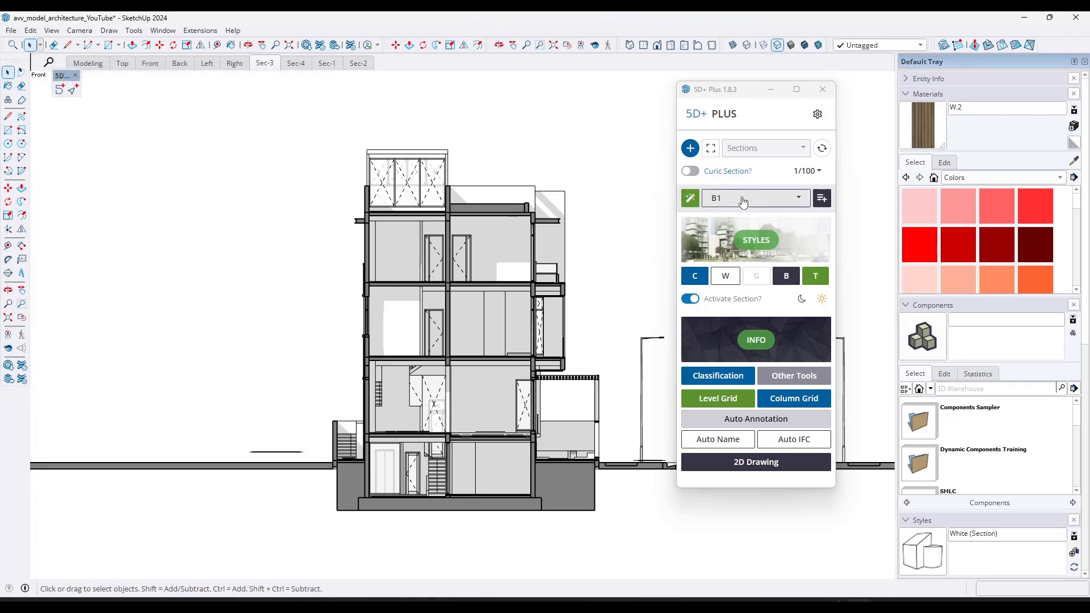
Create an Architecture Plan scene for storey B1 with Auto Scene.
left_click(744, 198)
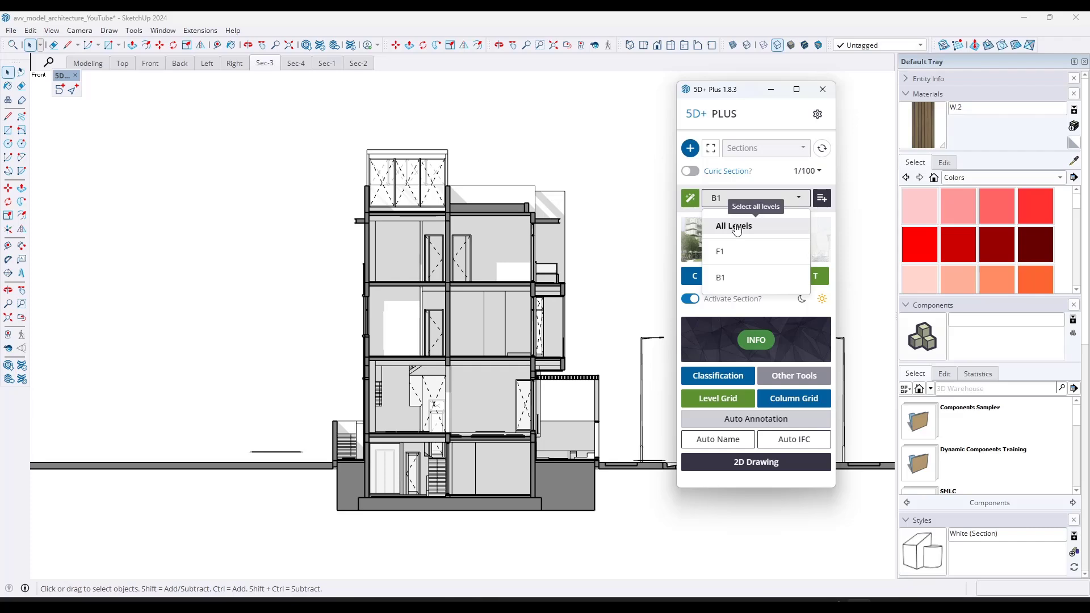
left_click(720, 277)
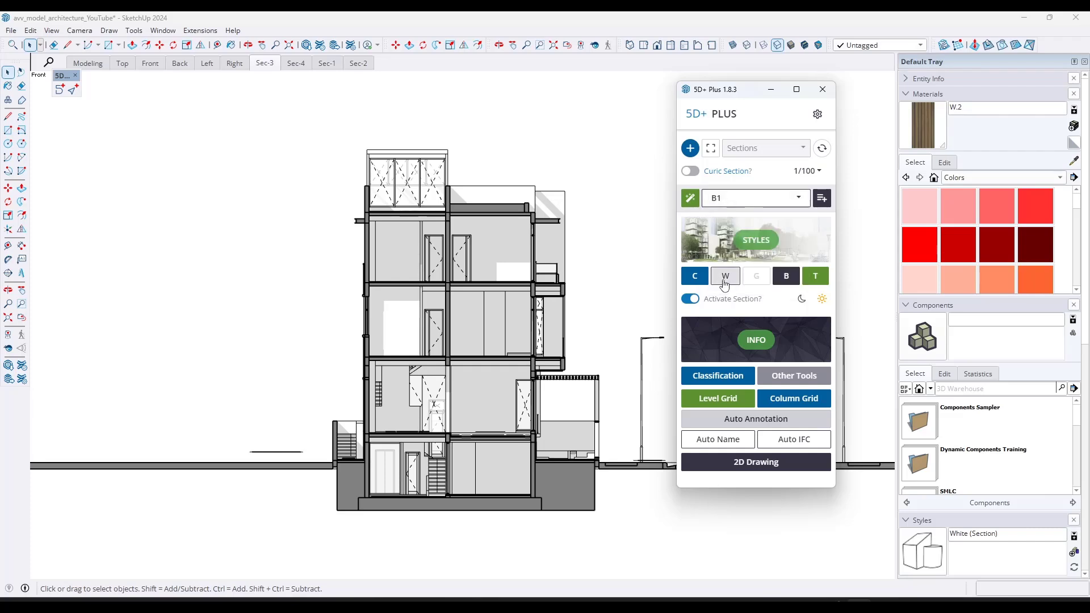
left_click(691, 199)
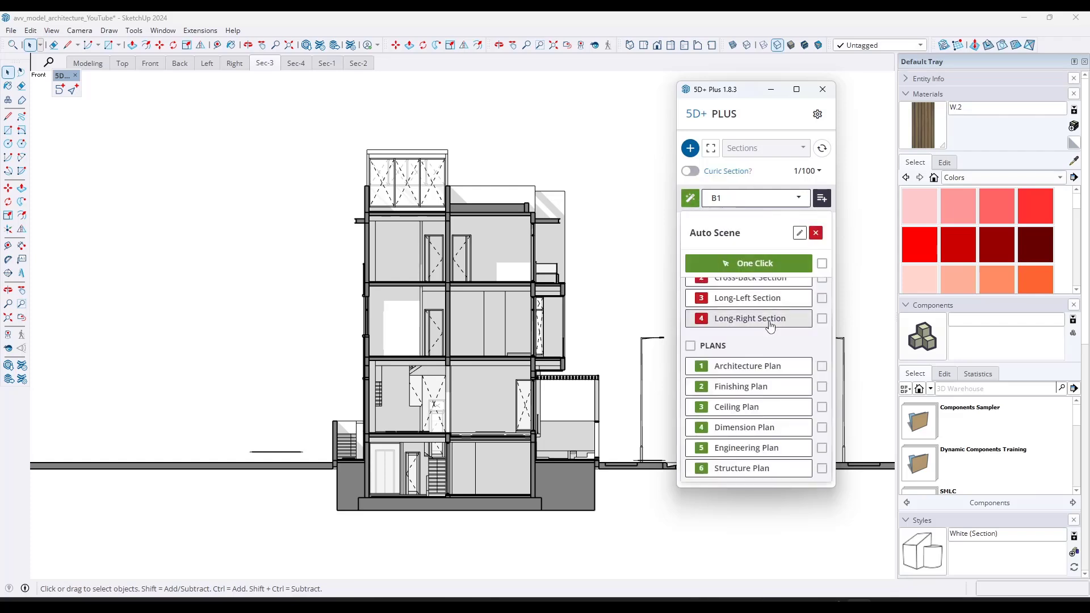
left_click(754, 369)
left_click(527, 332)
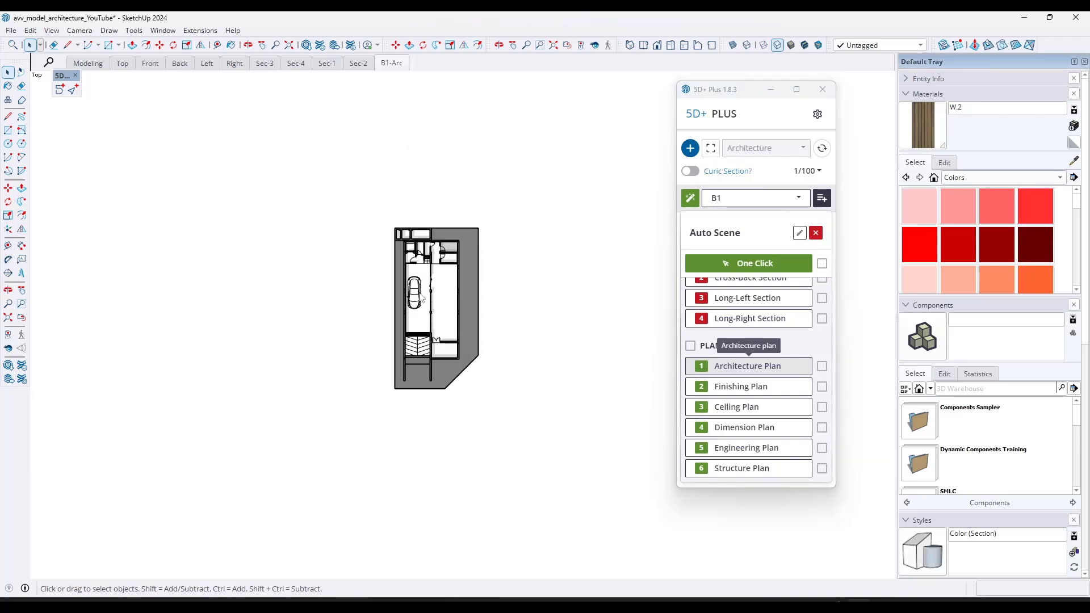
Examine the B1-Arc basement plan up close and in 3D, and compare it with the Sec-3 section scene.
scroll(421, 297, "up", 4)
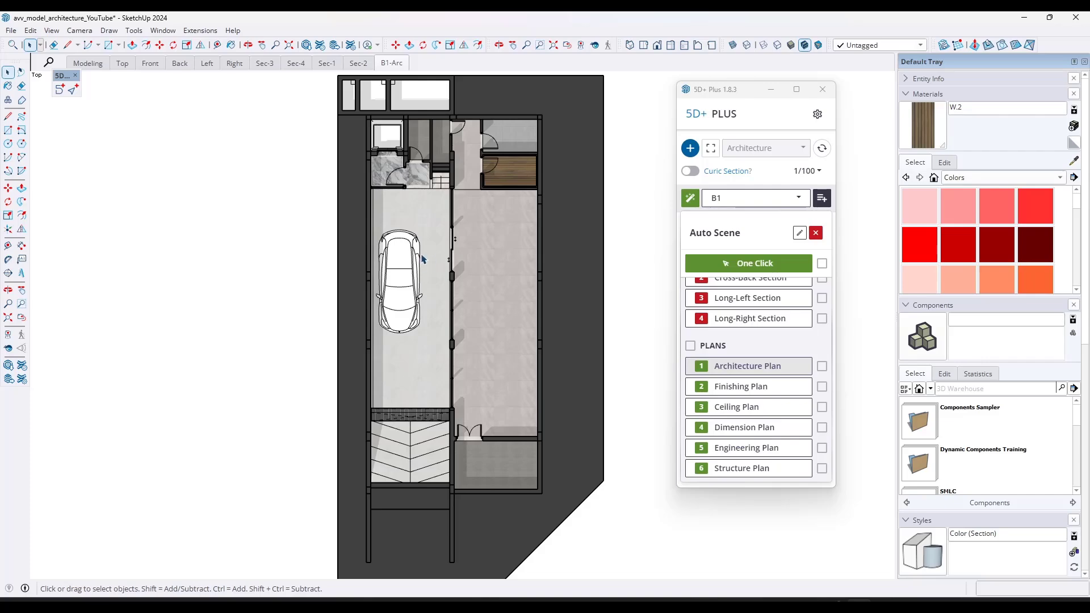
middle_click_drag(338, 404, 514, 15)
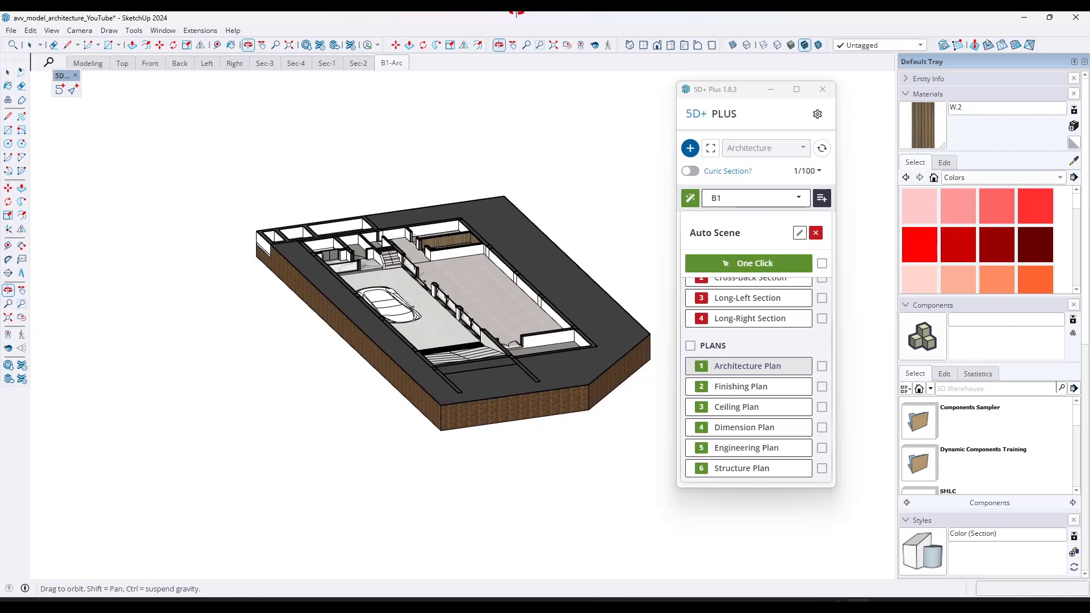
left_click(392, 64)
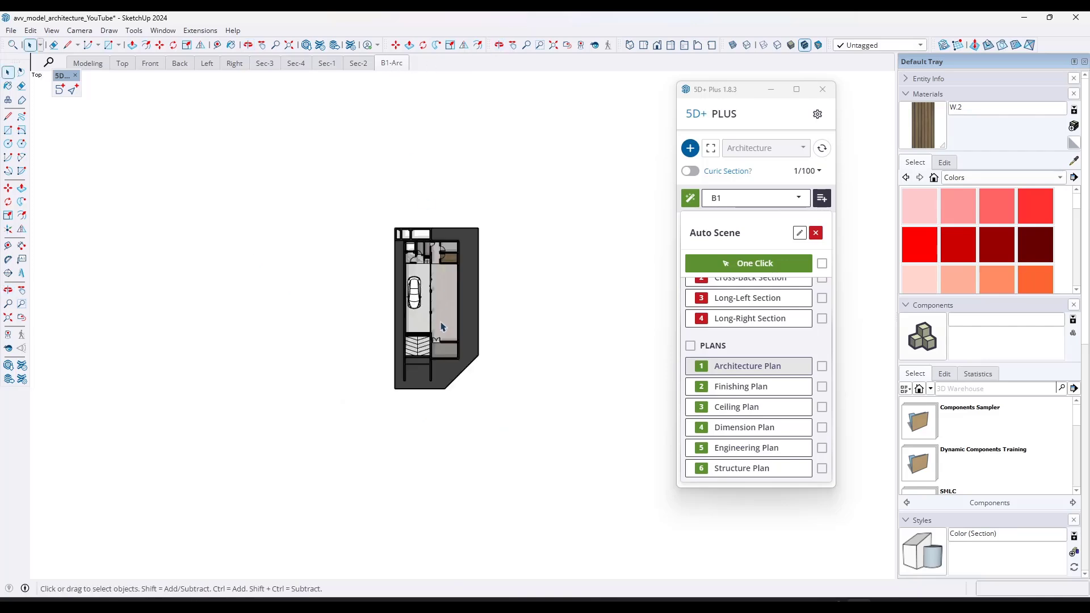
left_click(264, 64)
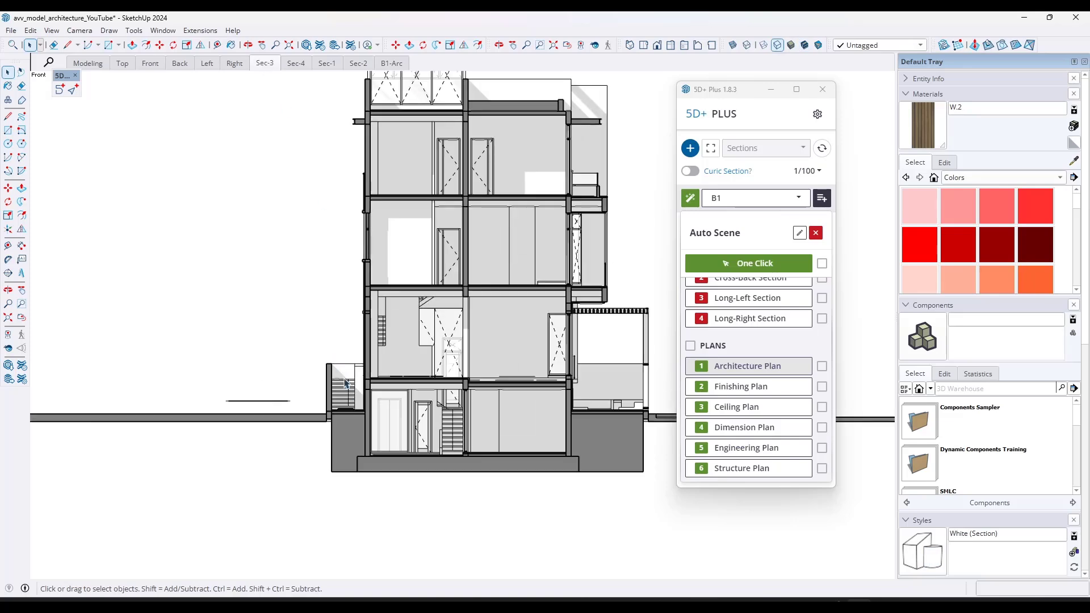
Show the model axes on the Sec-3 section and measure up from the ground line to the F2 cut position.
left_click(52, 31)
left_click(78, 149)
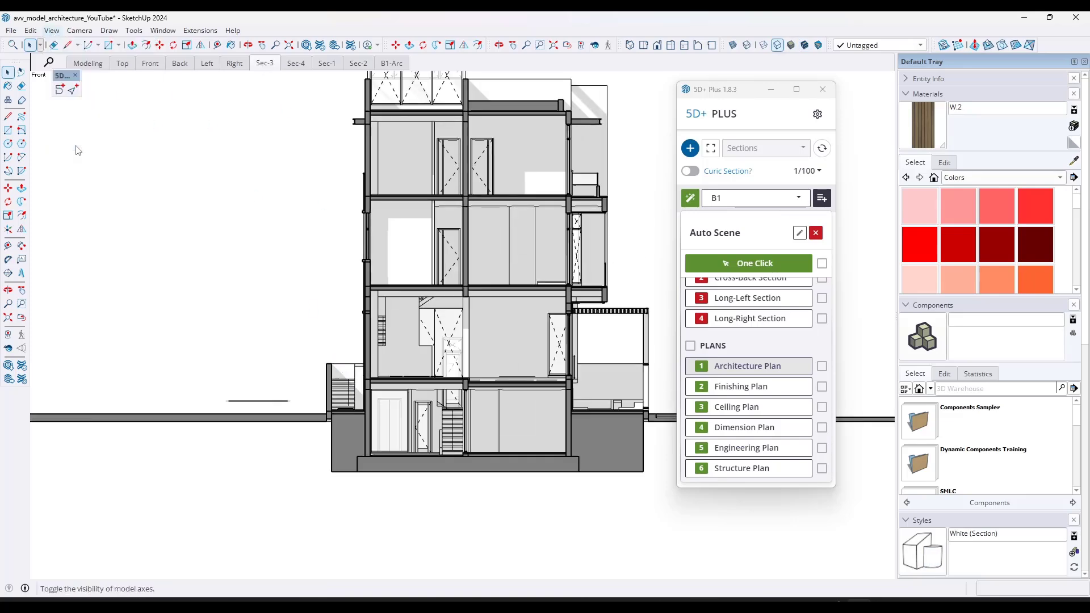
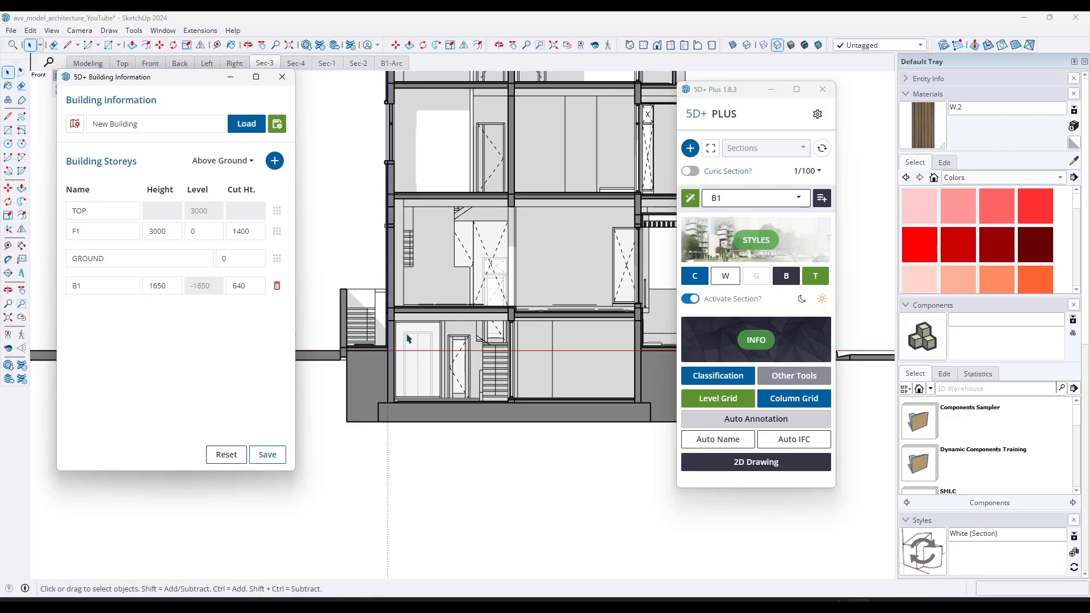
left_click(343, 239)
key("l")
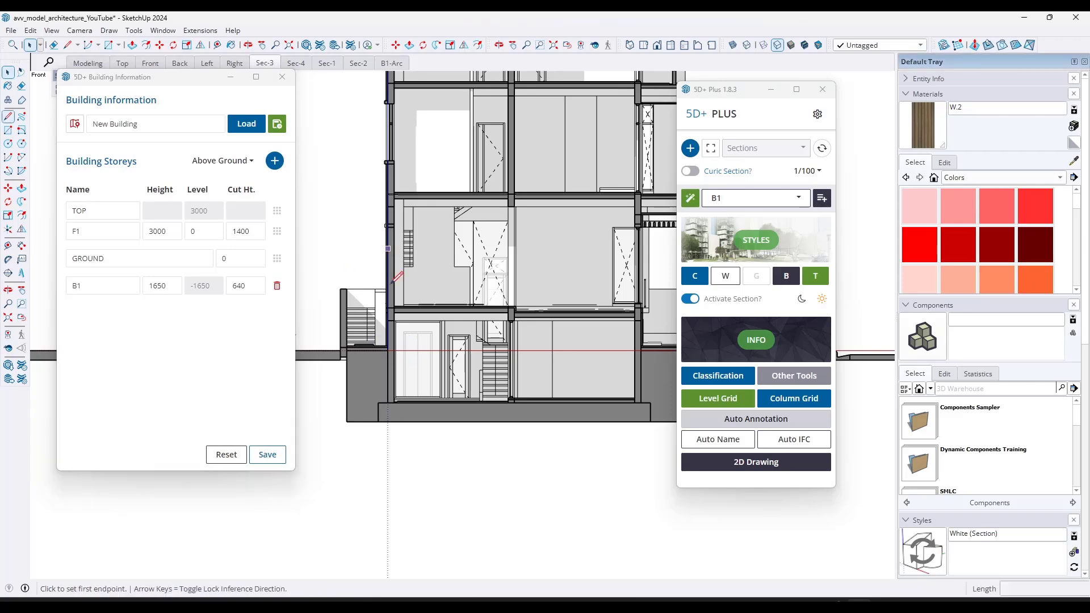
scroll(383, 343, "up", 3)
left_click(383, 344)
scroll(383, 344, "down", 2)
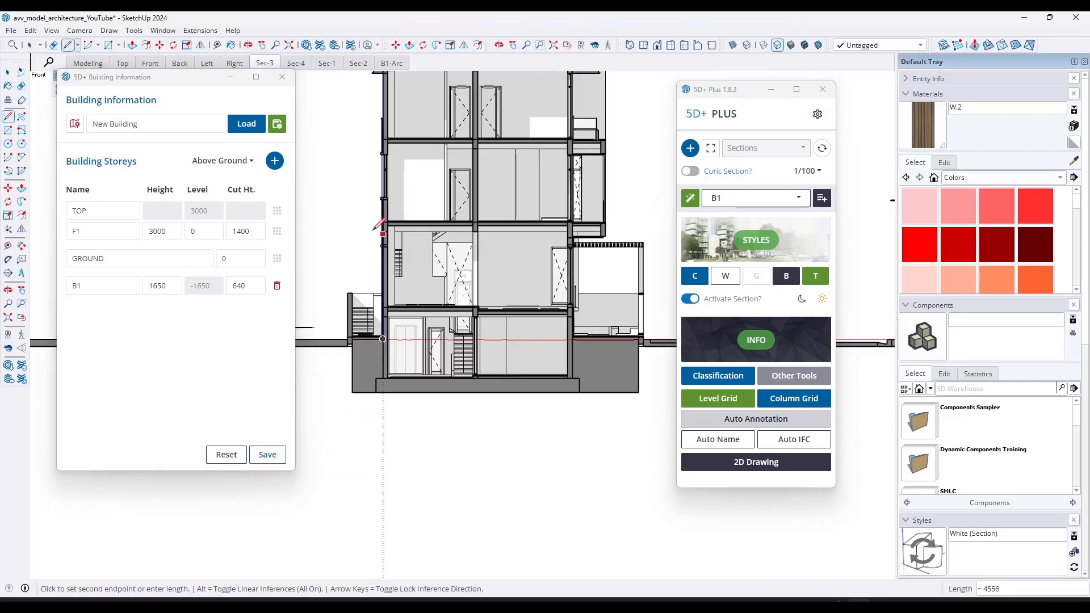
scroll(392, 218, "up", 1)
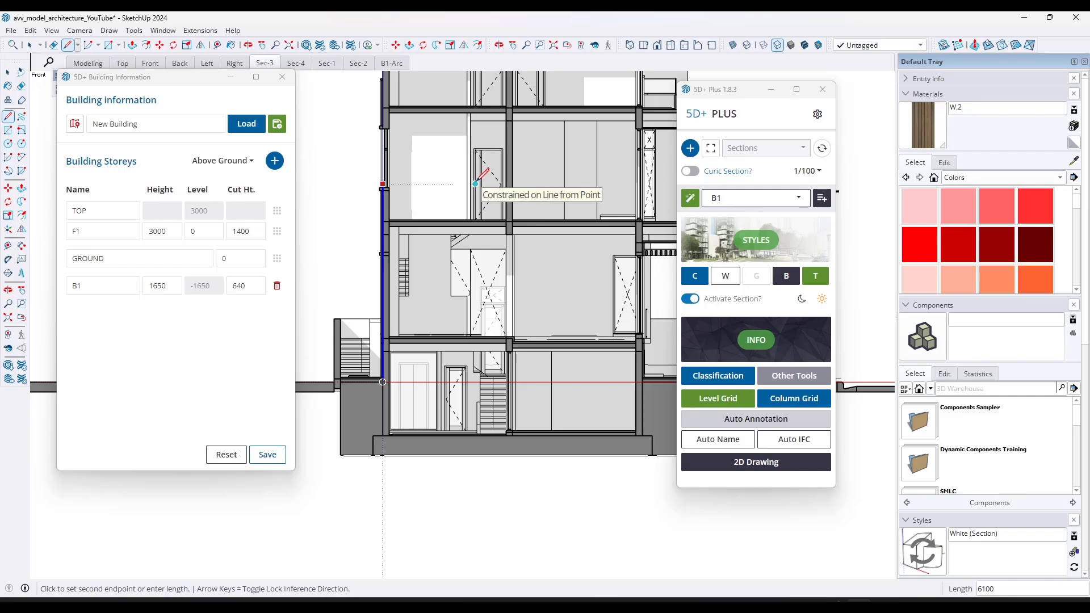
key("space")
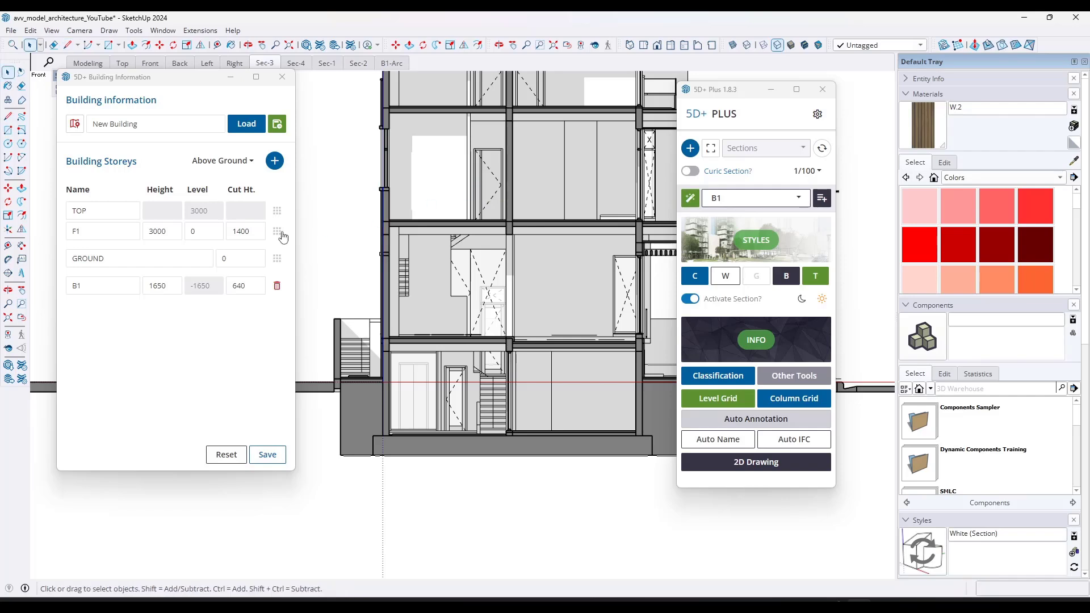
Add an above-ground F2 storey with a height of 4950 and a cut height of 6100.
left_click(275, 161)
double_click(171, 227)
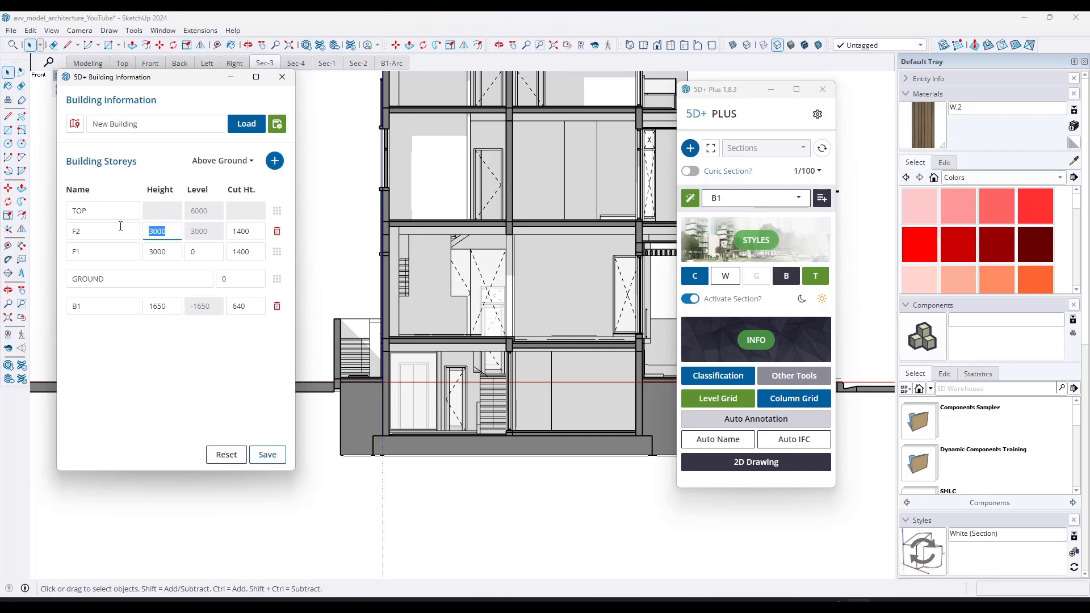
type("4950")
key("Tab")
type("6100")
left_click(356, 279)
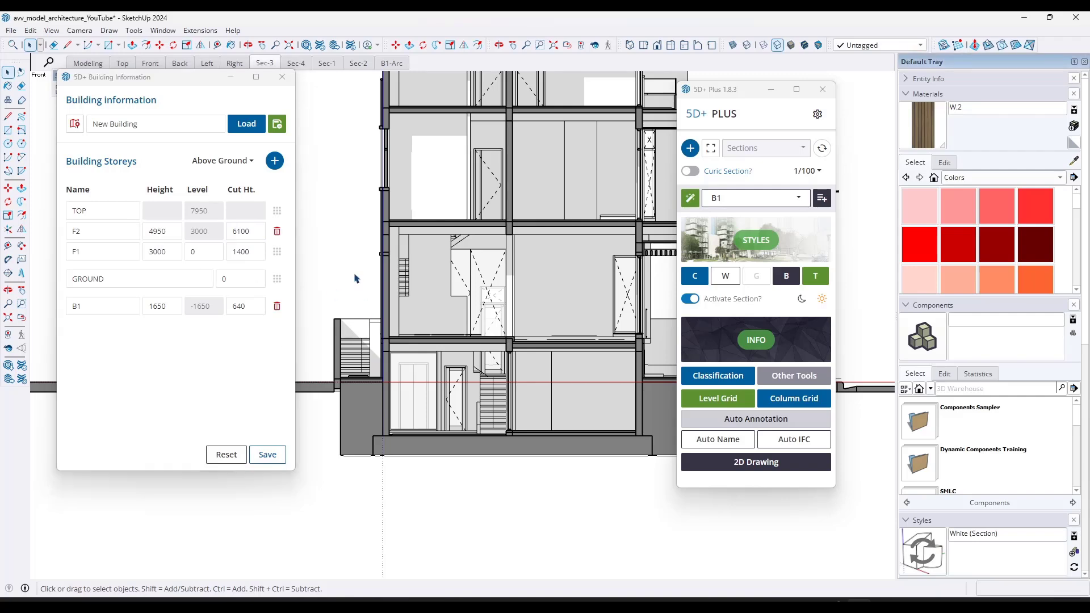
Measure the upper floors and add storeys F3 (height 8500, cut height 9600) and F4 (height 11750, cut height 12600), saving the building information.
key("l")
left_click(386, 380)
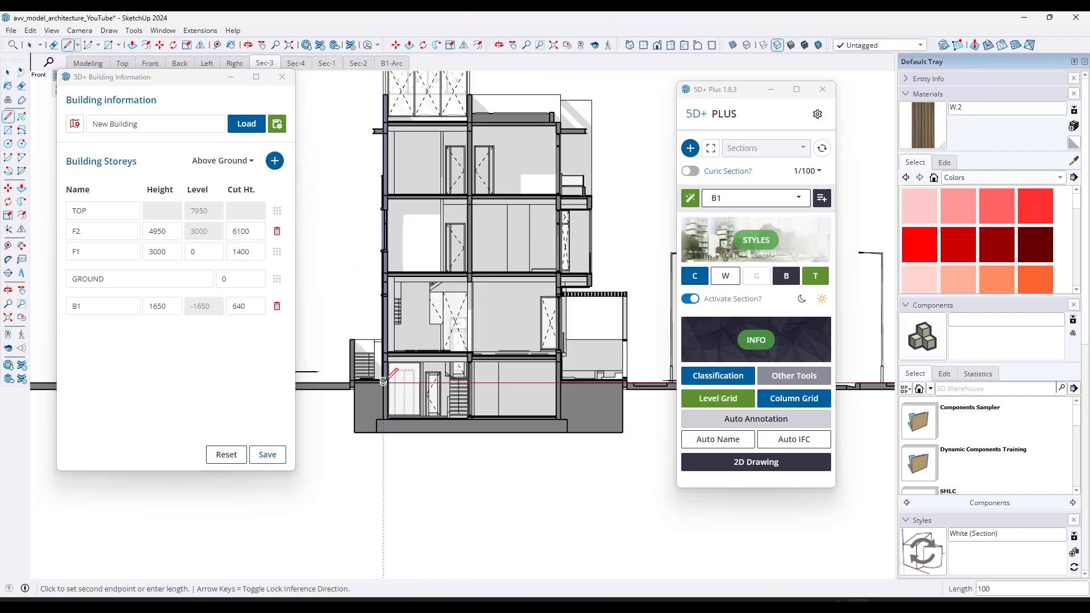
scroll(408, 244, "up", 5)
left_click(274, 161)
left_click(274, 161)
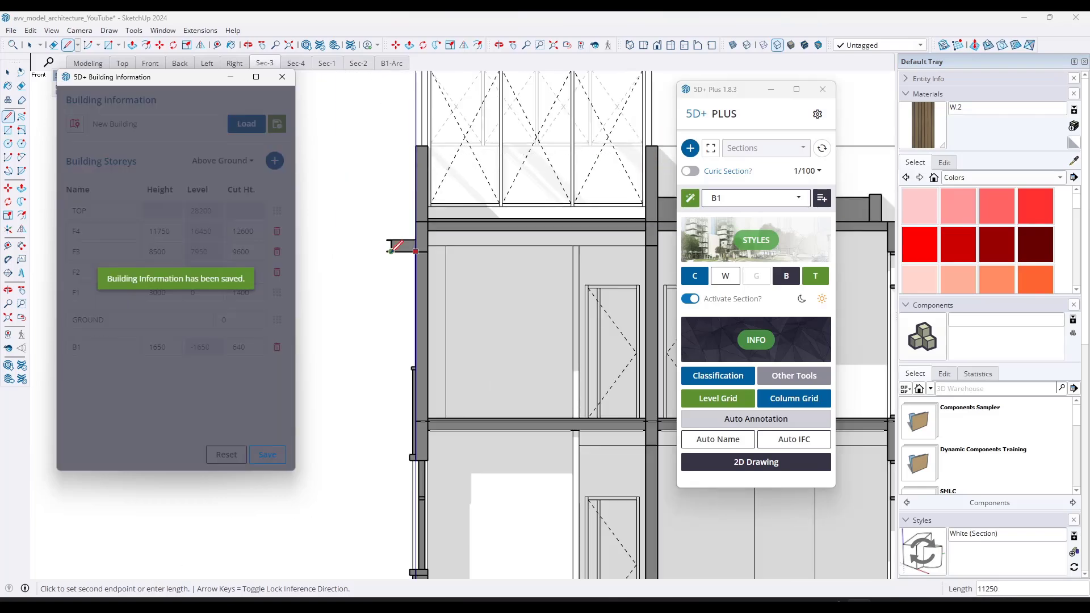
left_click(282, 77)
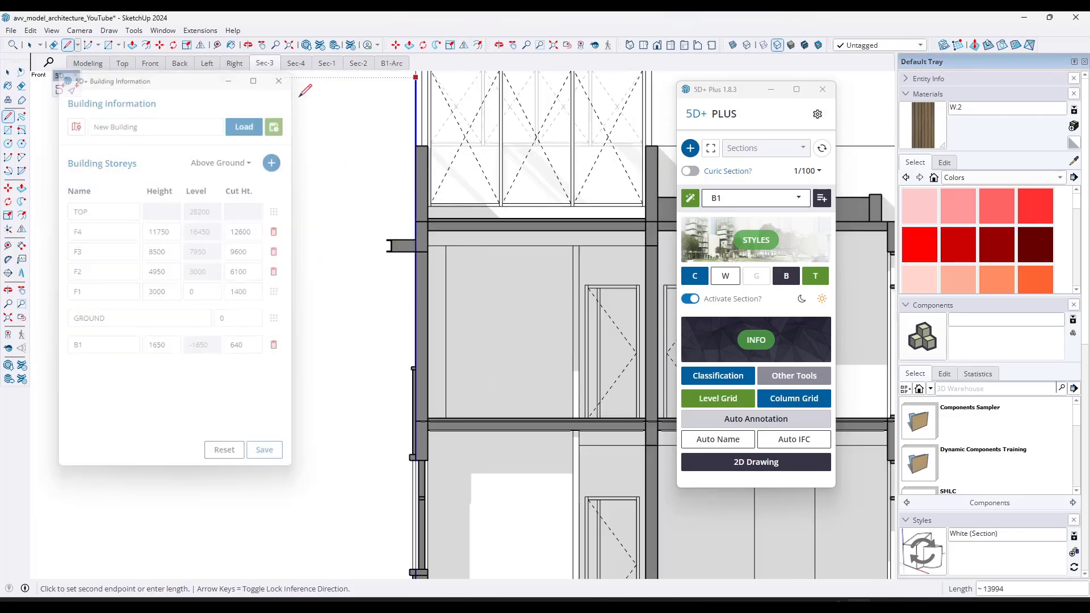
Create Architecture Plan scenes for All Levels with Auto Scene.
left_click(737, 199)
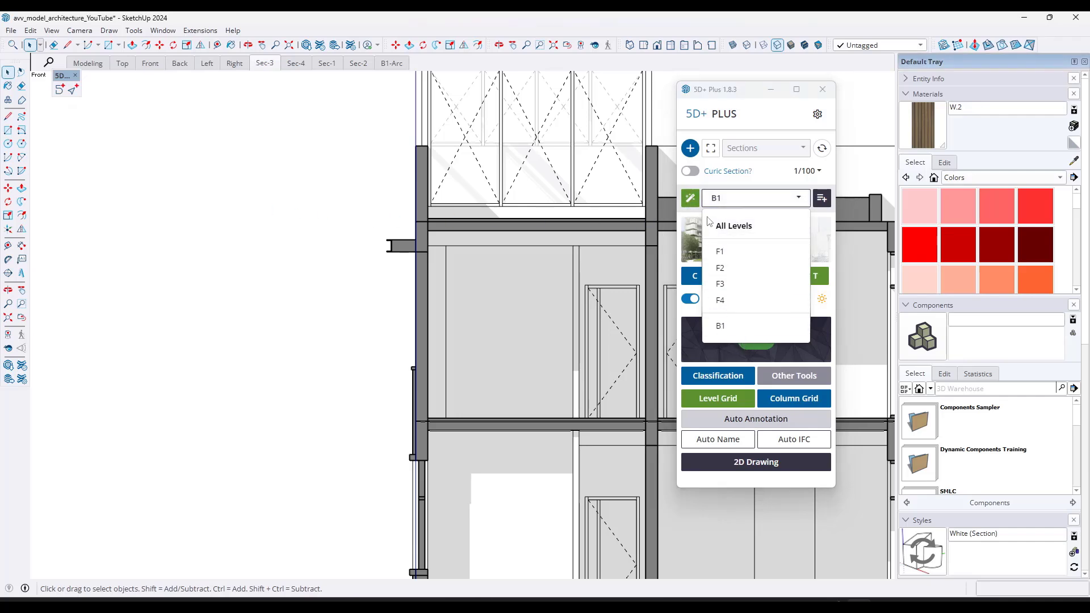
left_click(746, 226)
left_click(691, 198)
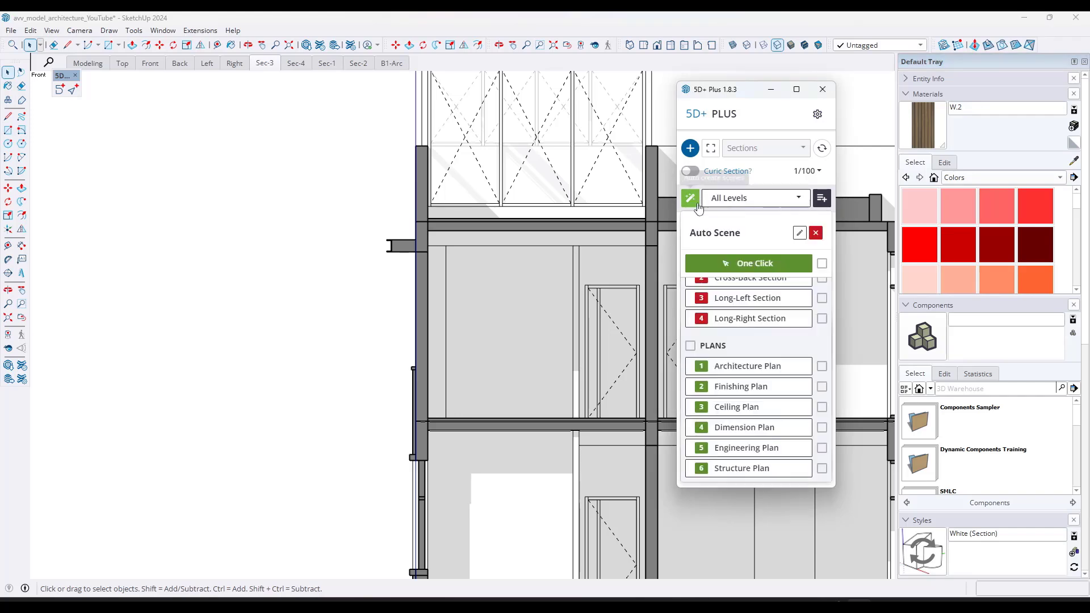
left_click(727, 369)
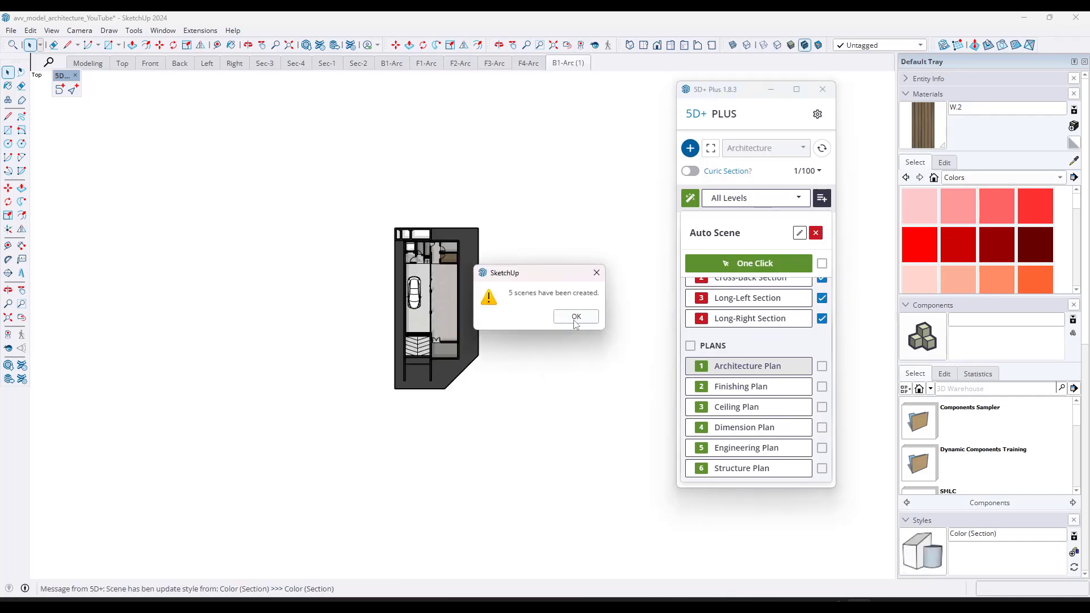
left_click(576, 316)
Examine the architecture plan scenes F1-Arc to F4-Arc and B1-Arc (1), comparing the floors with each other.
left_click(430, 67)
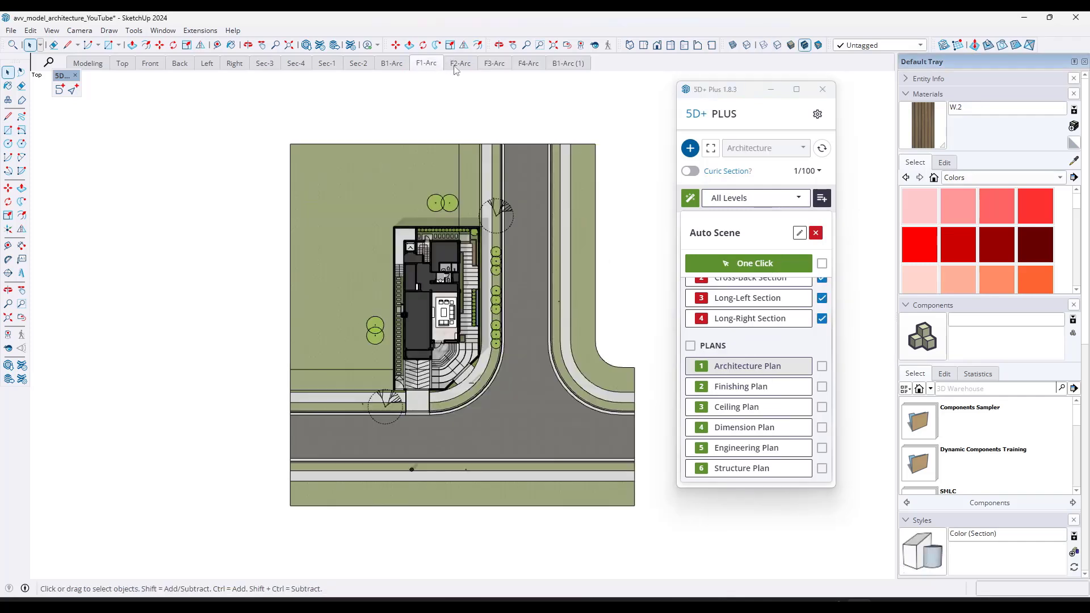
left_click(469, 67)
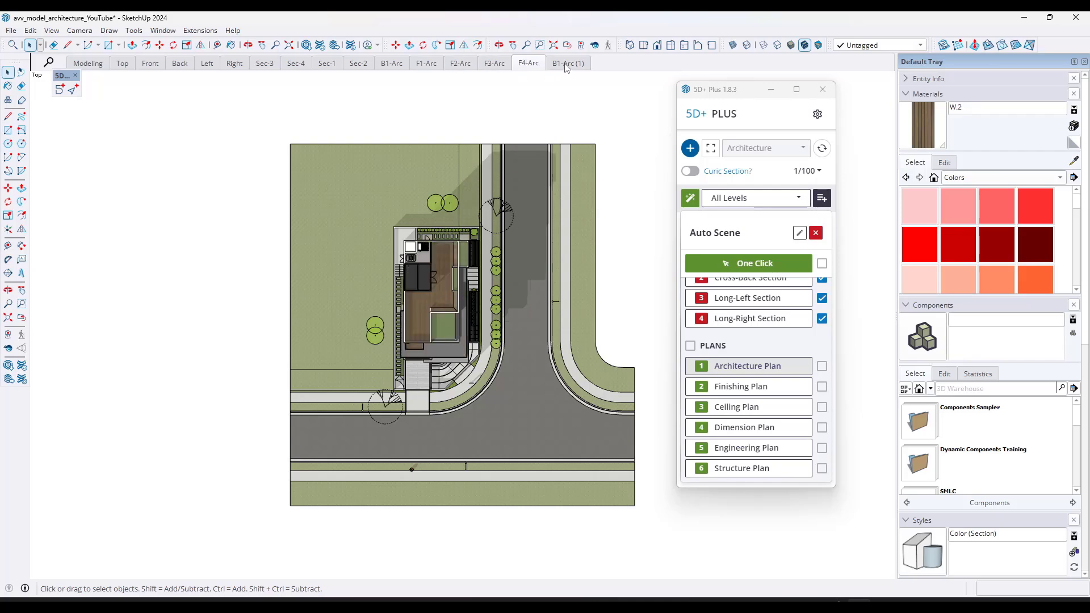
left_click(568, 63)
left_click(430, 66)
left_click(468, 67)
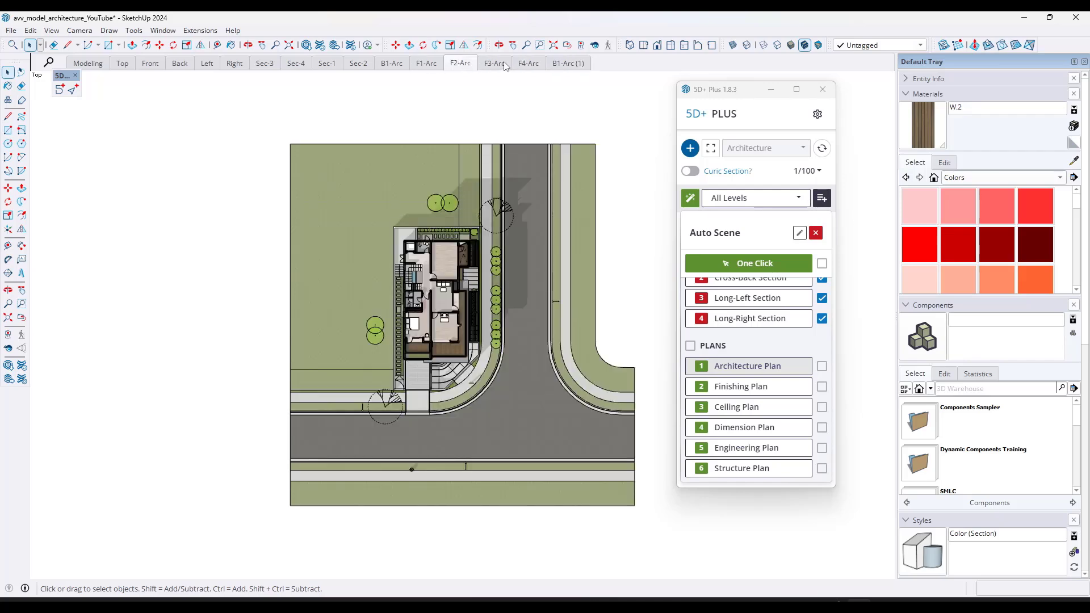
left_click(505, 67)
left_click(521, 66)
left_click(550, 67)
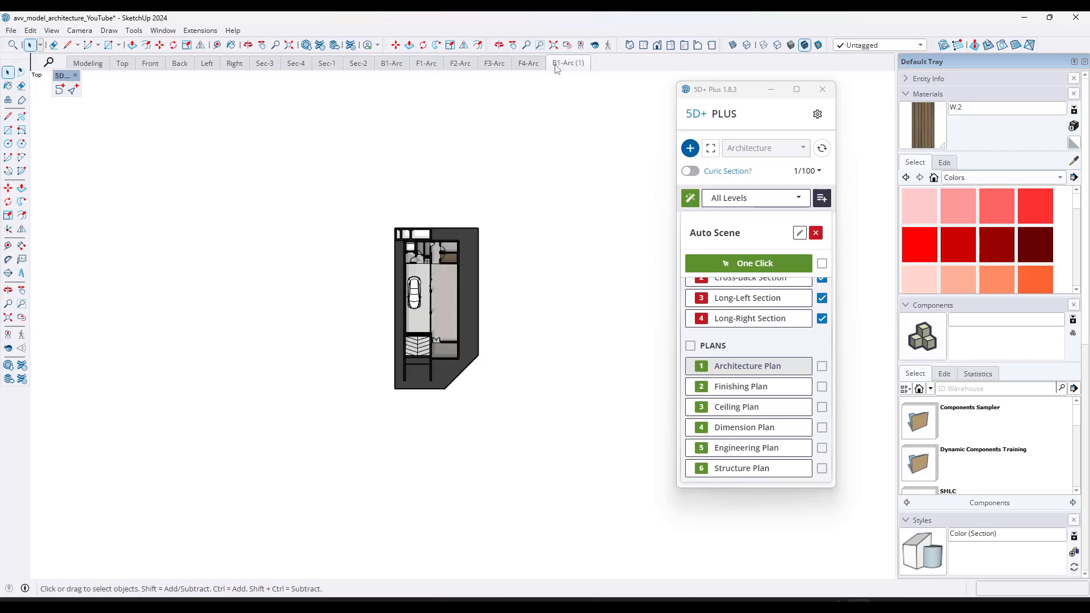
left_click(526, 67)
left_click(491, 67)
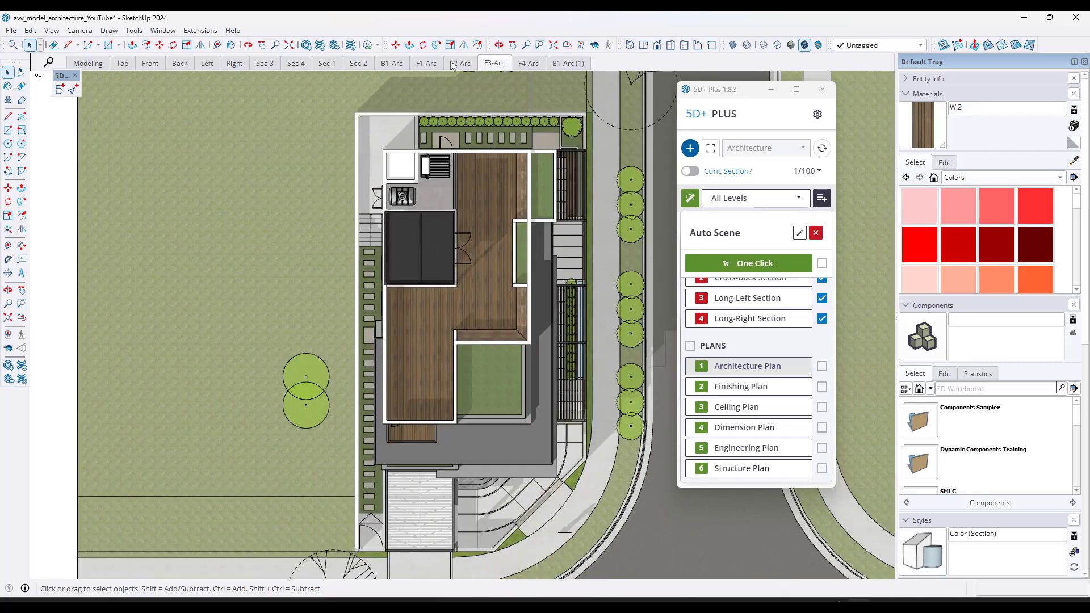
left_click(473, 66)
left_click(500, 67)
left_click(525, 67)
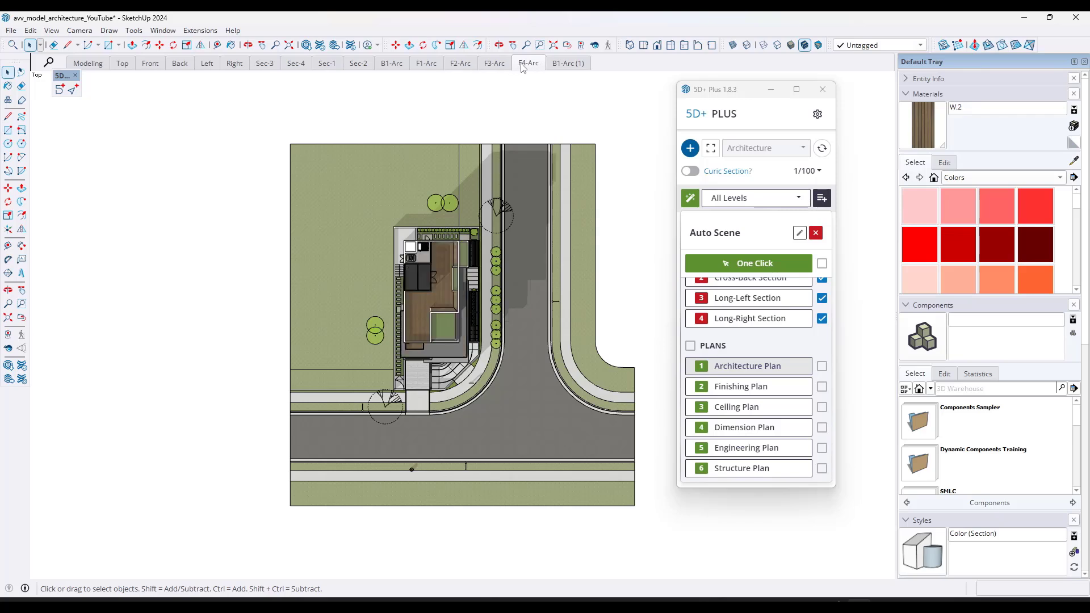
left_click(563, 67)
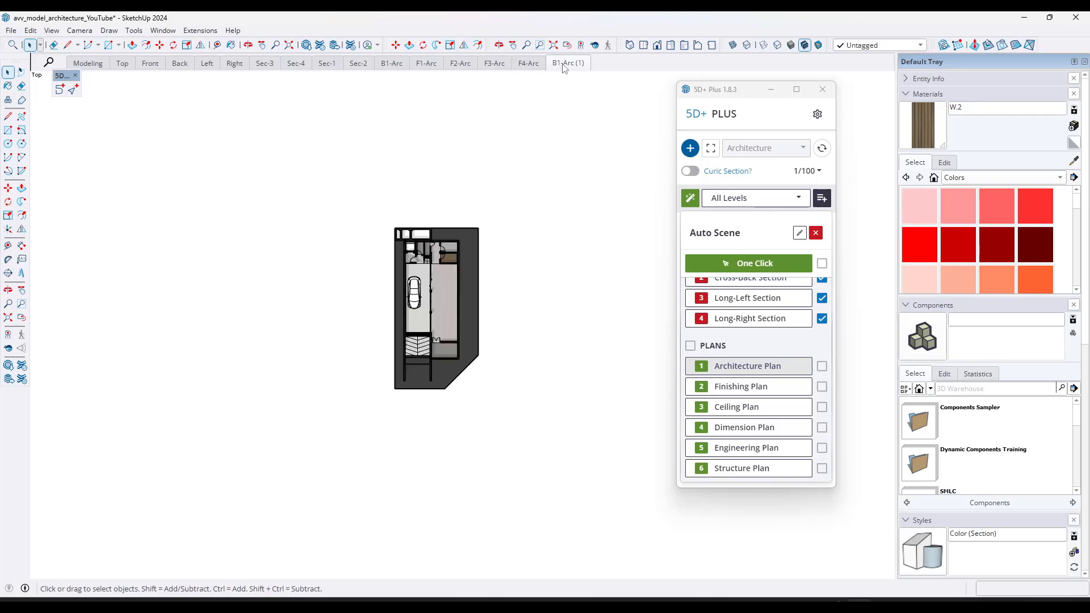
left_click(529, 64)
Delete the duplicate basement scene B1-Arc (1).
right_click(564, 66)
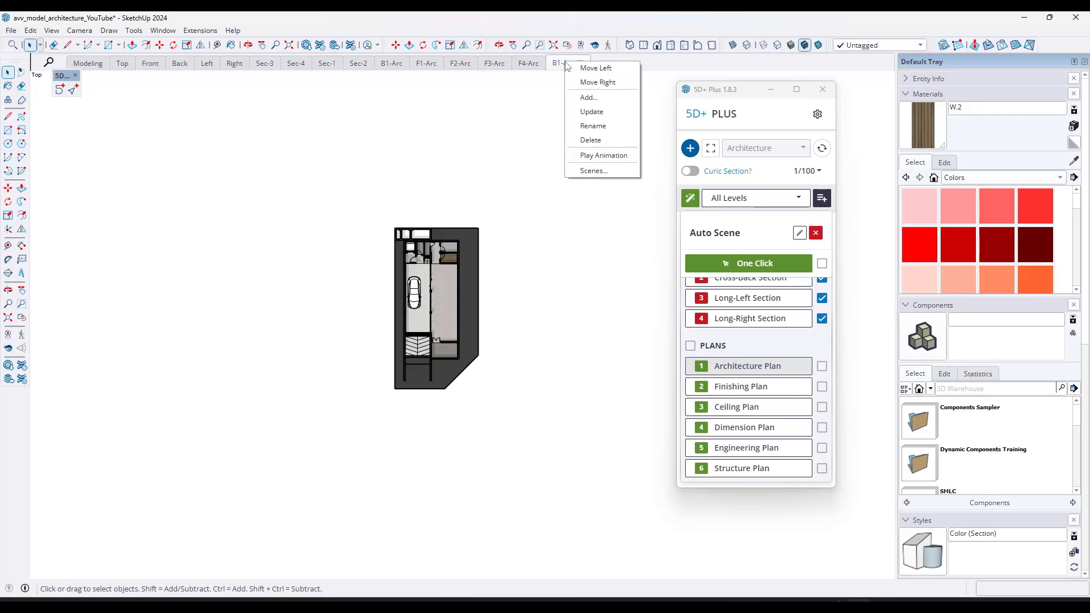
left_click(591, 139)
left_click(534, 317)
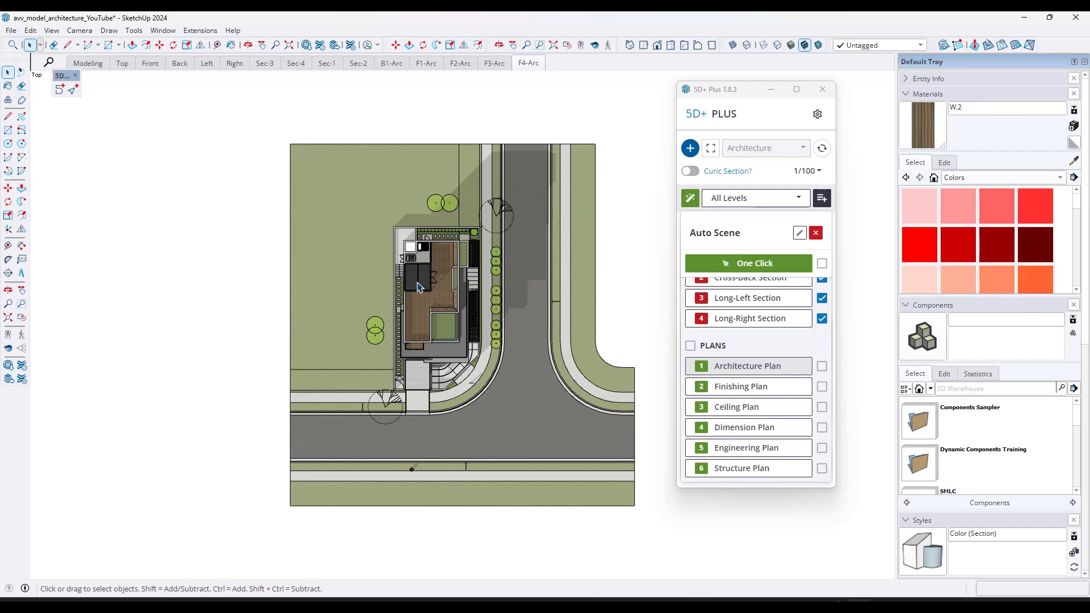
Open the F2-Arc plan scene, collapse the materials, components and styles settings, and expand and enlarge the tag list.
left_click(501, 64)
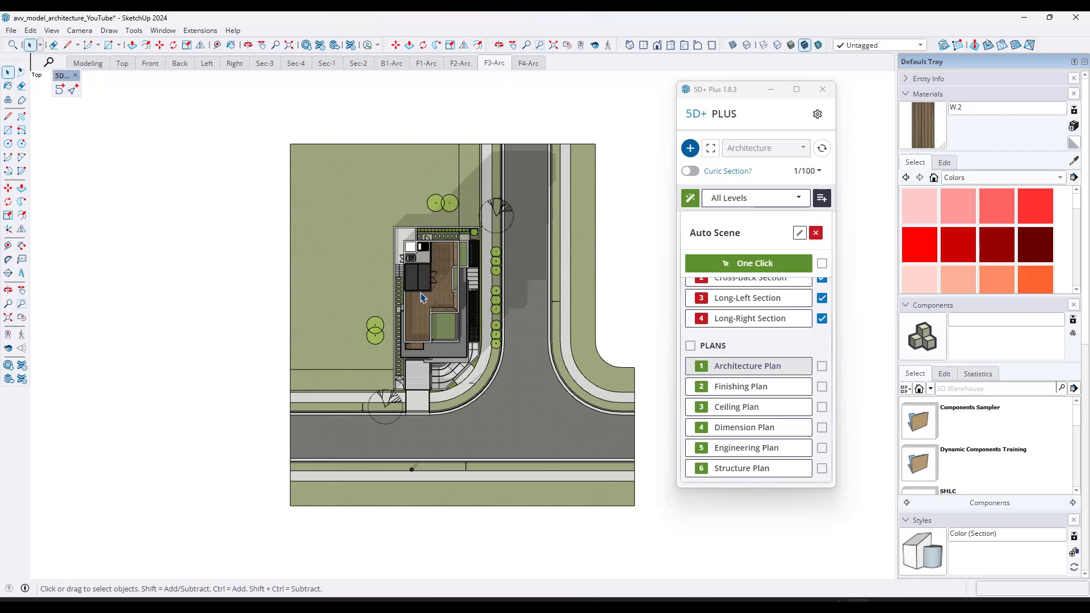
left_click(469, 65)
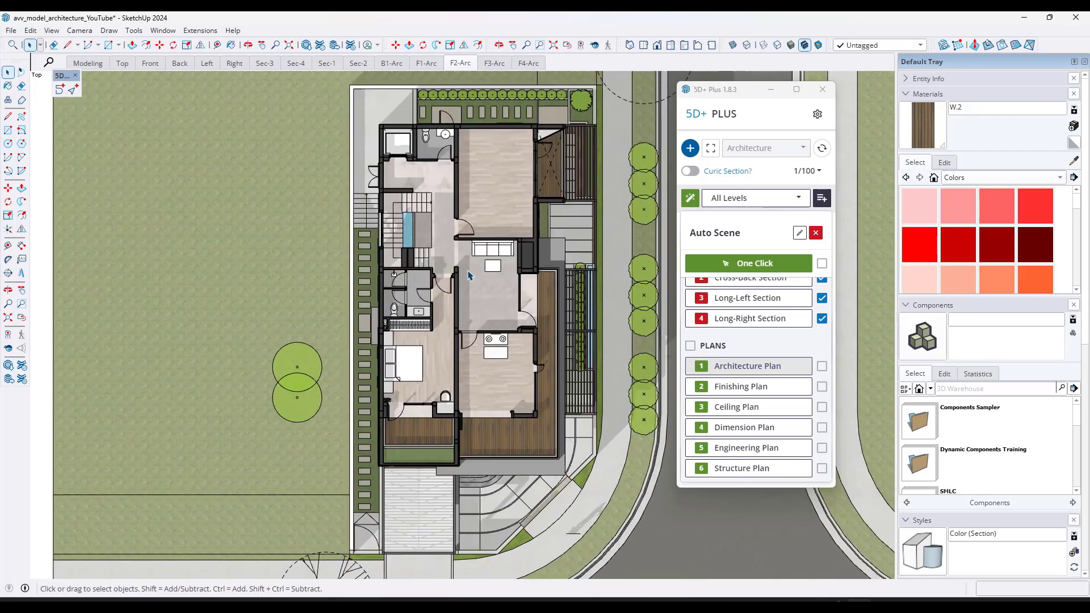
left_click(907, 95)
left_click(906, 109)
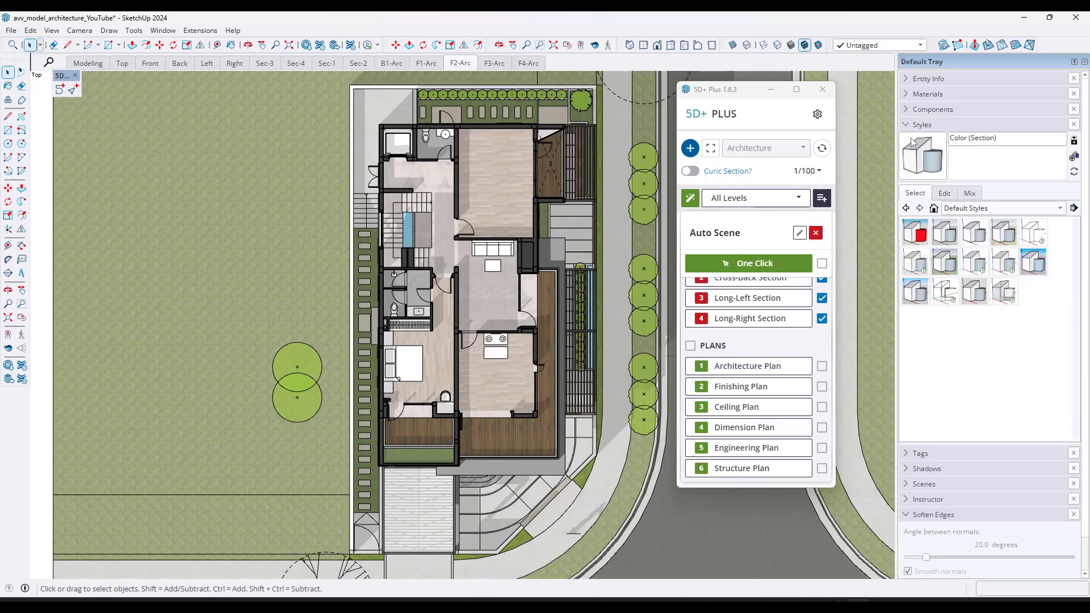
left_click(907, 126)
left_click(909, 142)
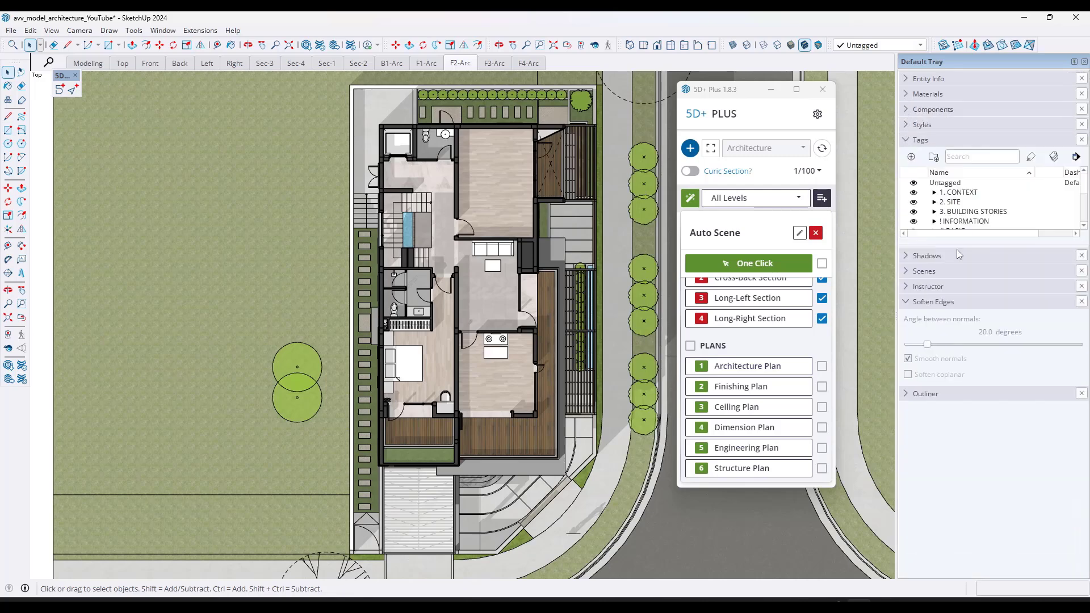
left_click_drag(958, 244, 980, 388)
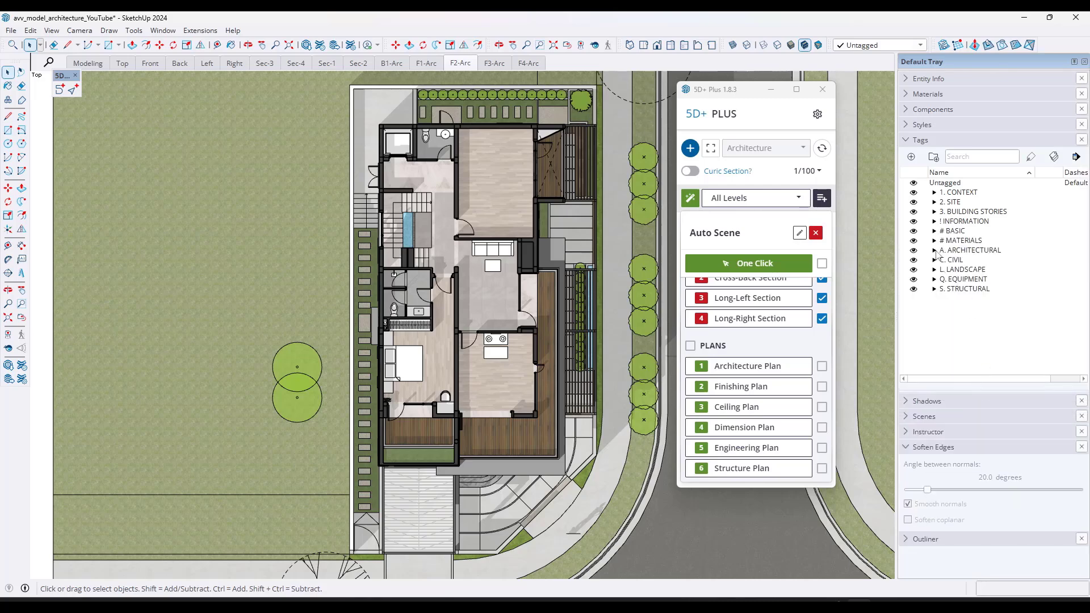
Select the building storey group in the F2-Arc plan, expand the A. ARCHITECTURAL tag folder and clear all ticked Auto Scene options.
left_click(518, 299)
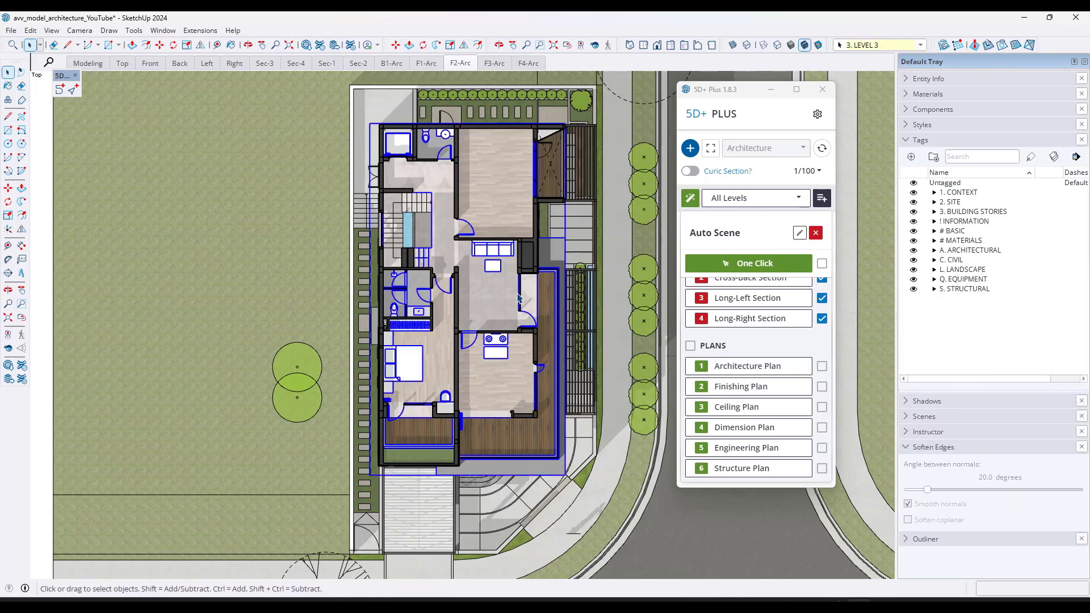
left_click(934, 251)
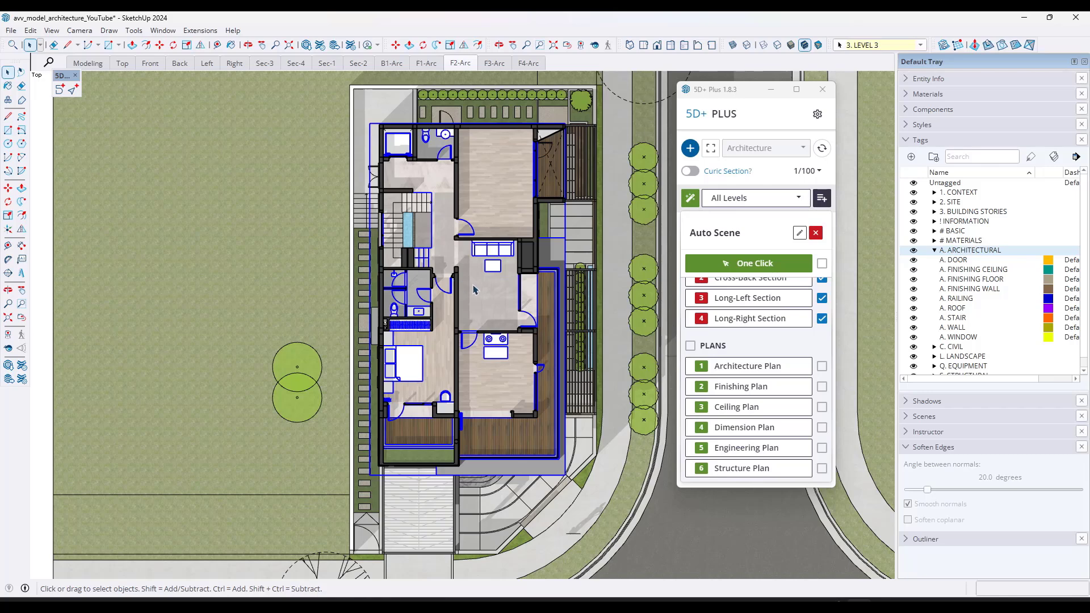
left_click(822, 263)
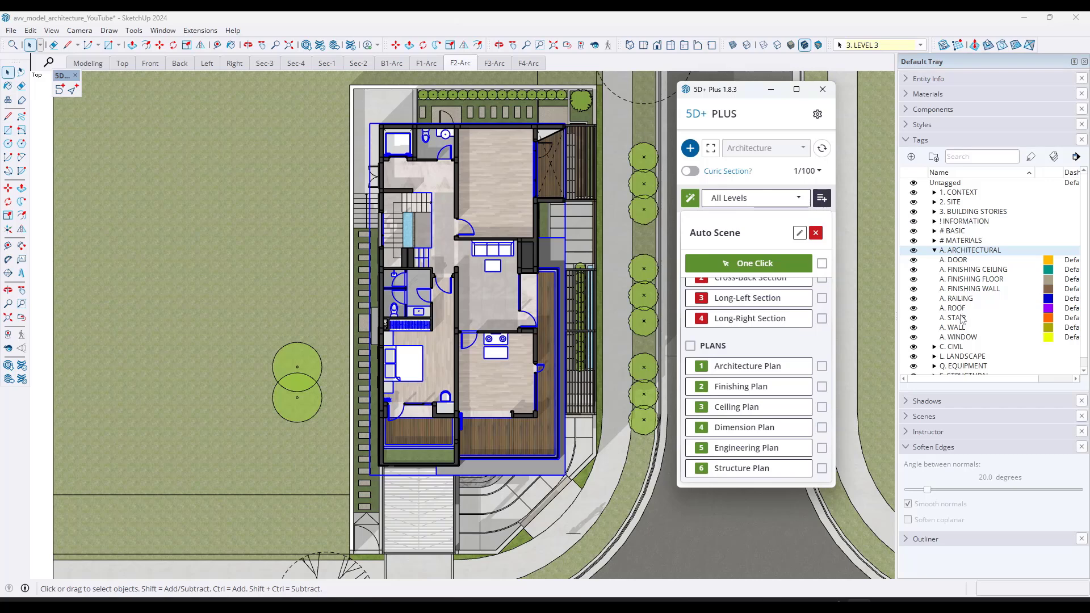
Hide the tags from Q. EQUIPMENT up to A. ROOF in the F2-Arc plan.
scroll(972, 333, "down", 1)
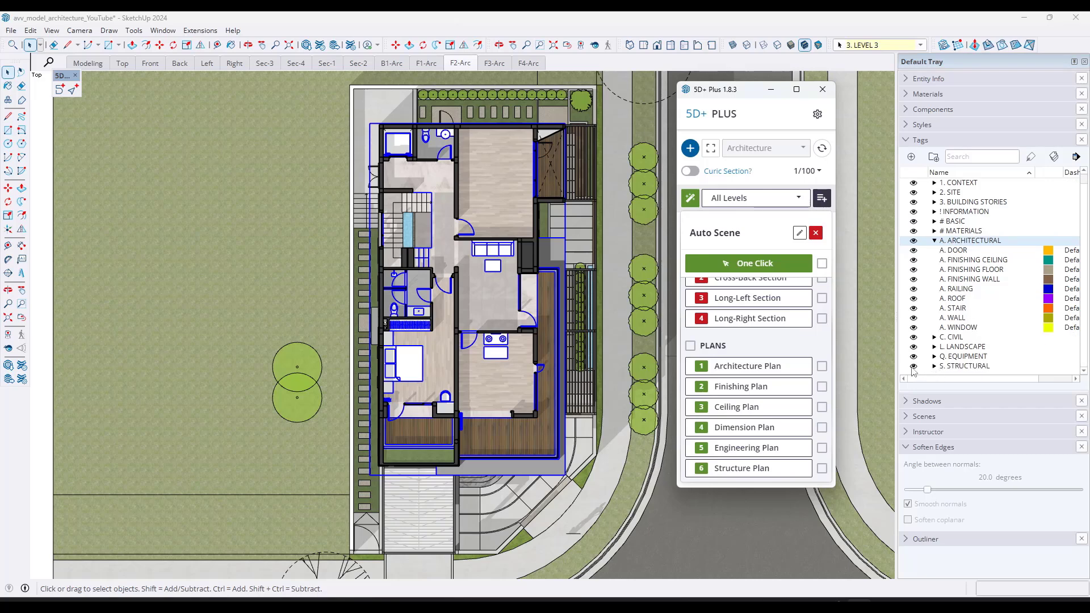
left_click_drag(914, 356, 914, 298)
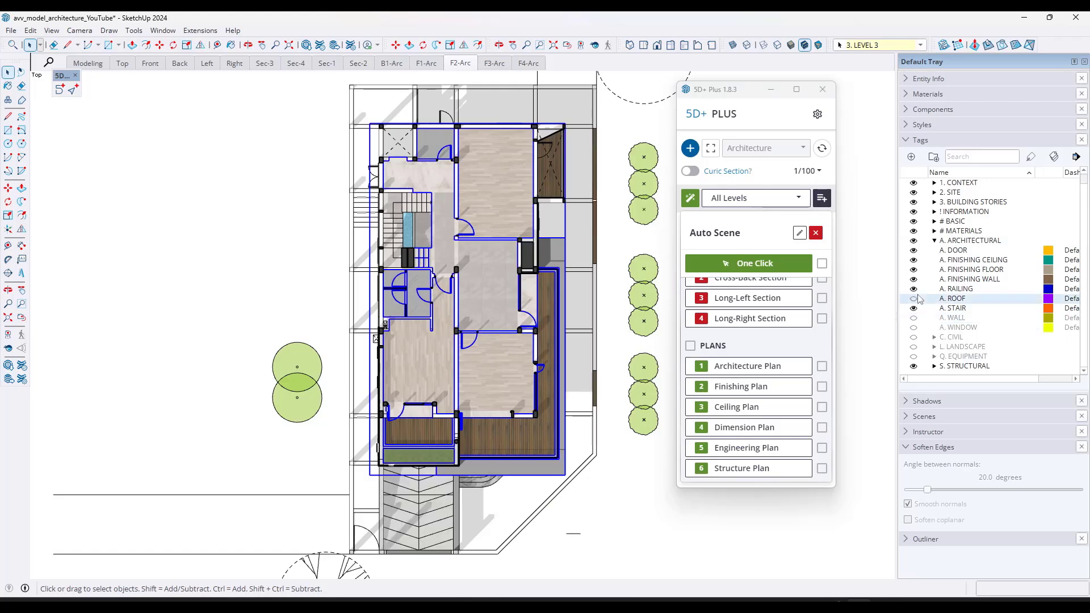
Return to the Modeling scene and select the Q. EQUIPMENT tag folder.
left_click(93, 63)
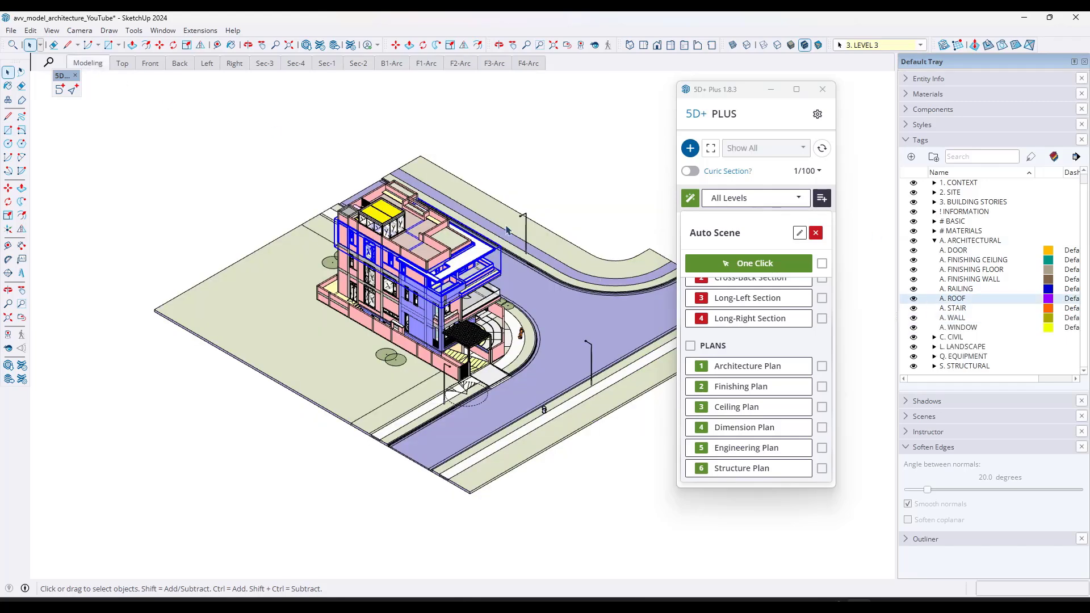
left_click(959, 357)
scroll(972, 279, "up", 1)
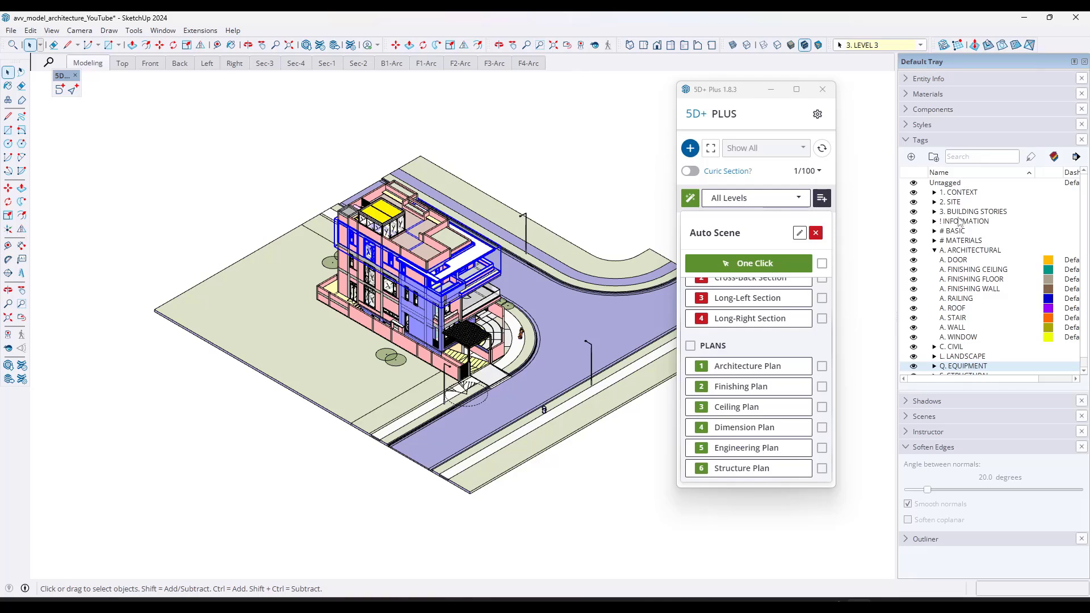
Hide the A. ARCHITECTURAL through Q. EQUIPMENT tags, switch S. STRUCTURAL off and back on, and expand its tag folder.
left_click(961, 251, "shift")
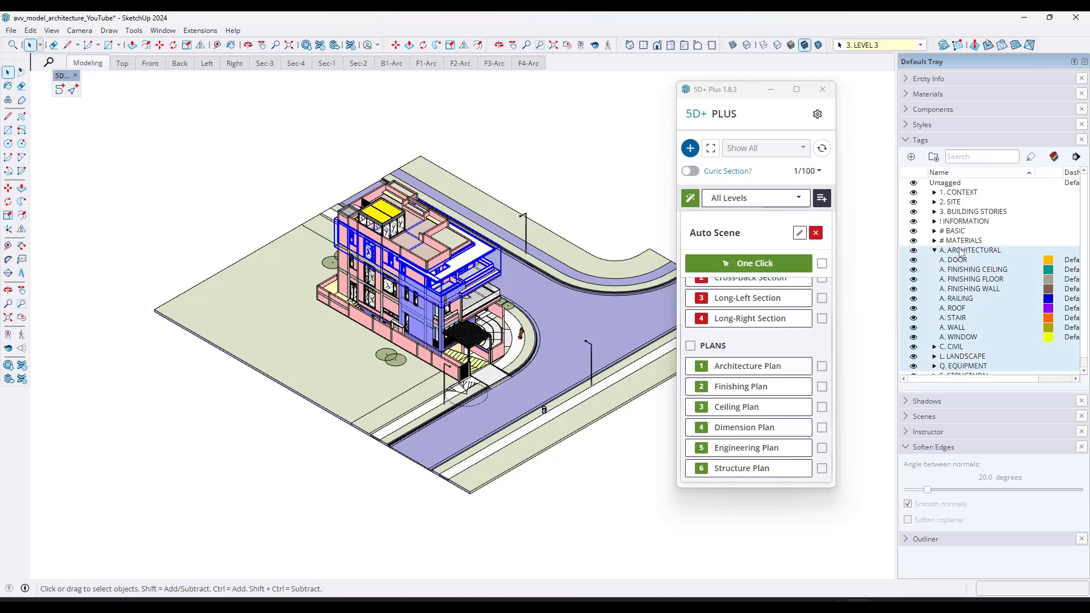
left_click(914, 251)
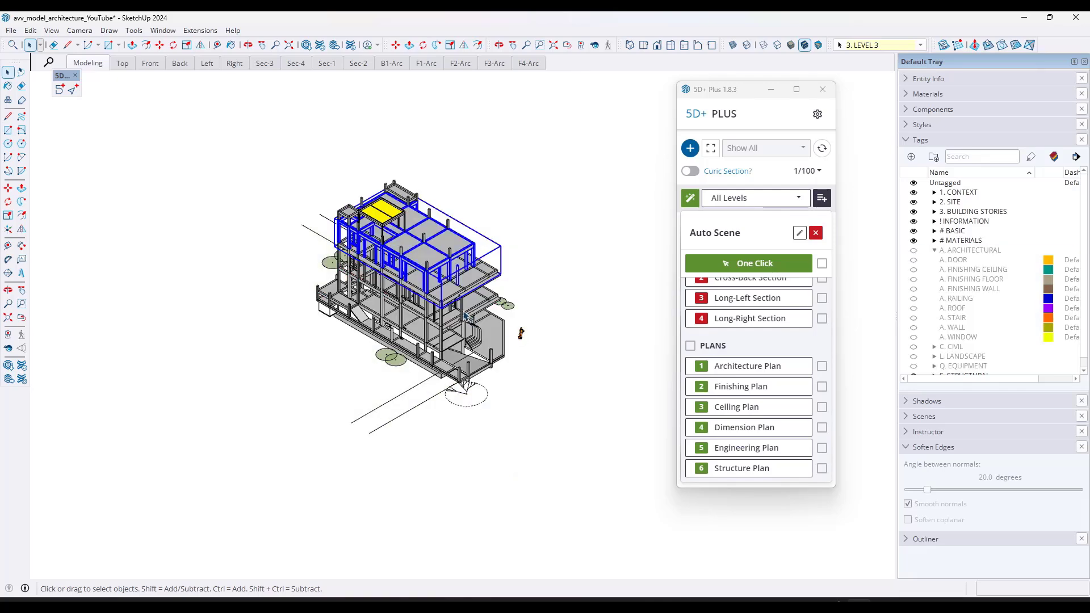
scroll(954, 359, "down", 1)
left_click(914, 366)
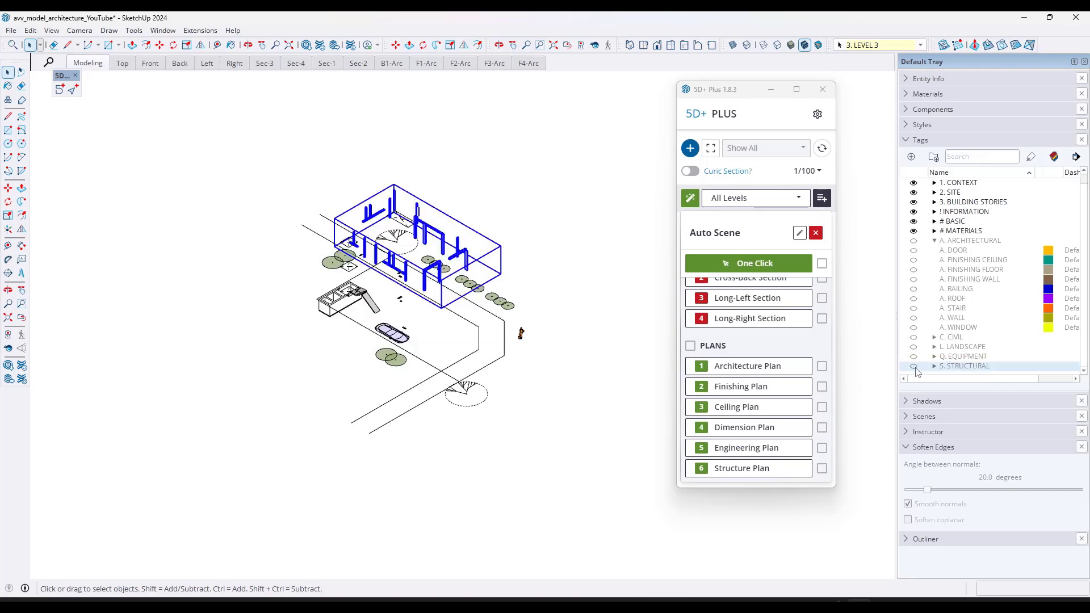
left_click(913, 366)
left_click(934, 366)
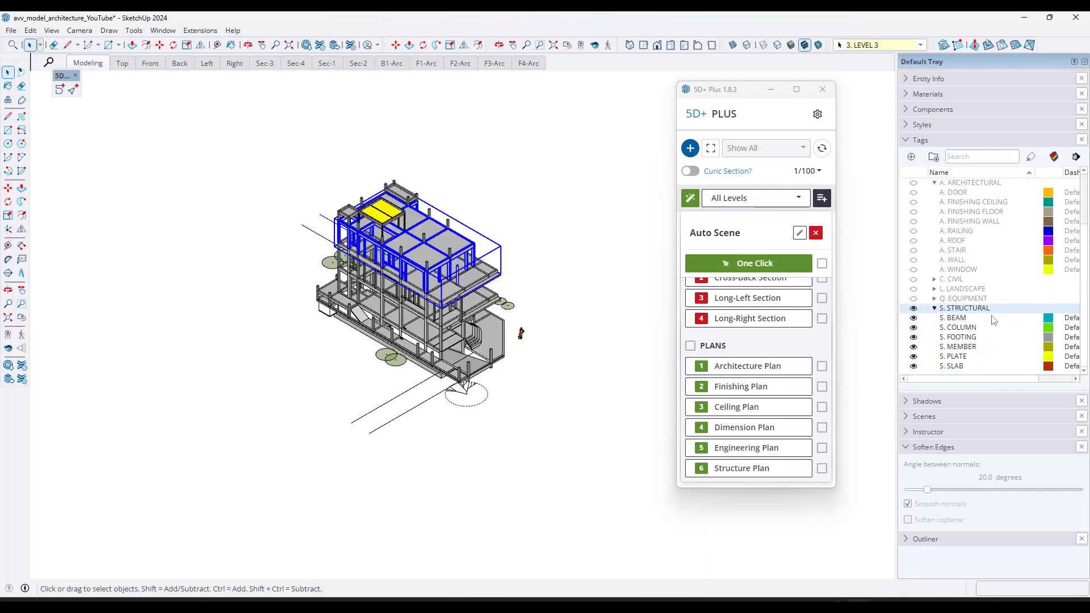
Collapse the soften edges settings, open the Outliner and expand the selected storey group there.
left_click(909, 448)
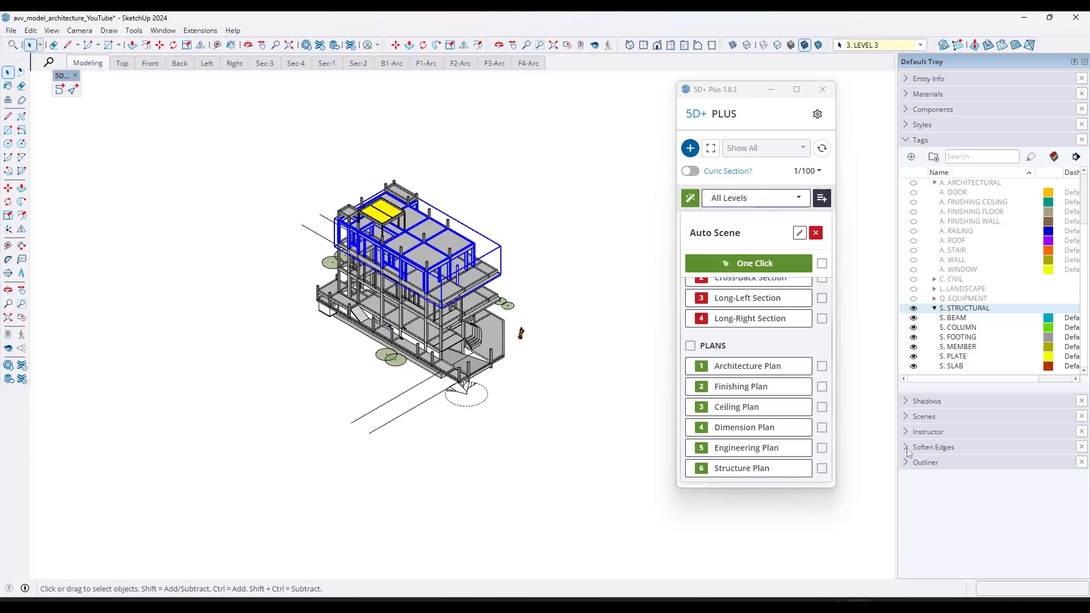
left_click(906, 463)
scroll(916, 534, "down", 3)
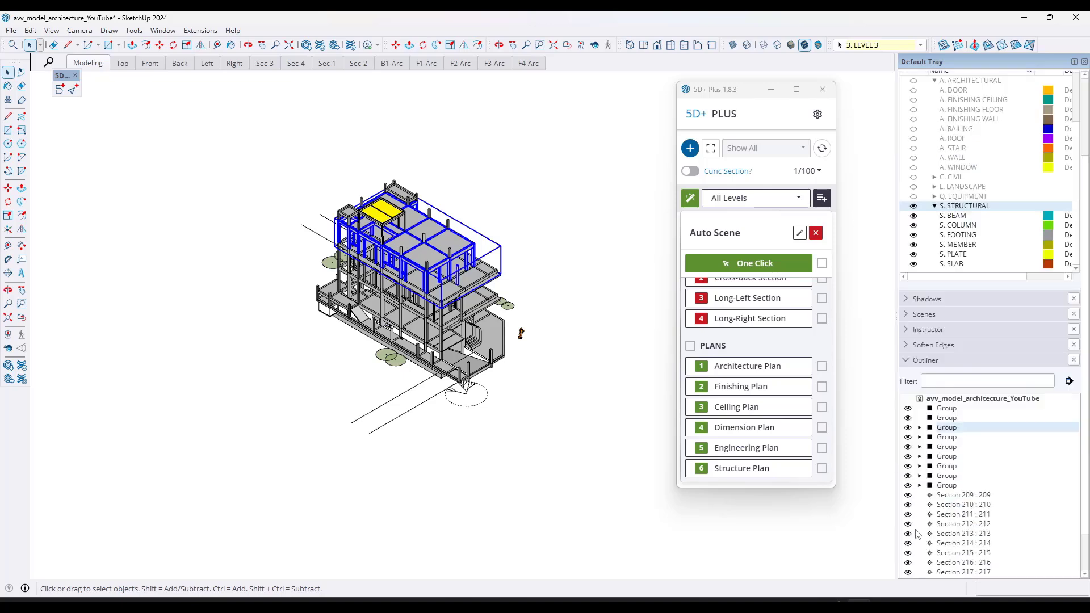
left_click(920, 428)
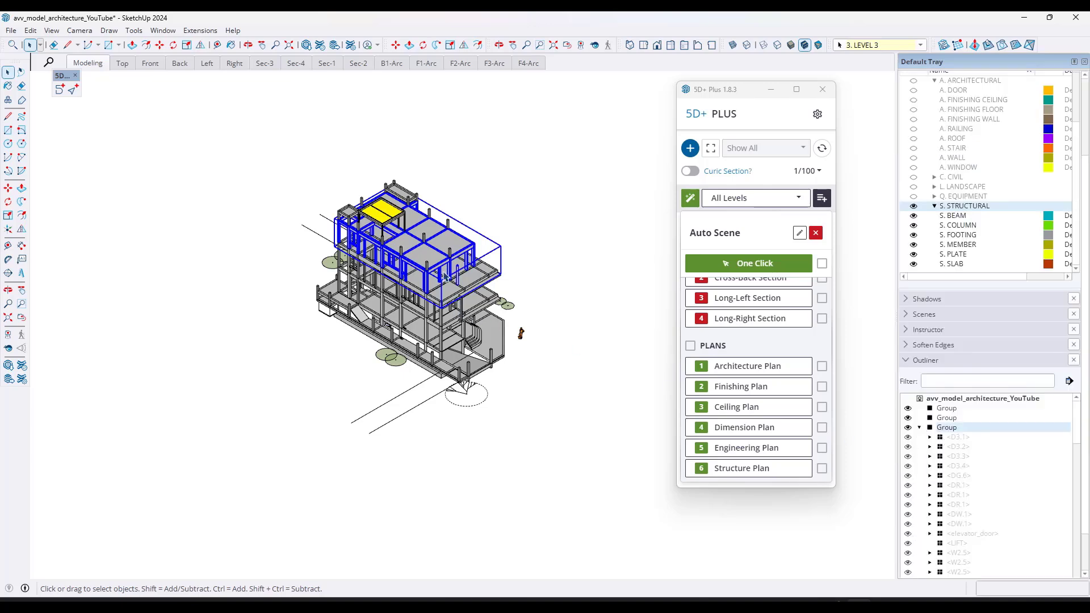
Select the Level 1 storey group in the structural model and expand it in the Outliner.
scroll(434, 302, "up", 5)
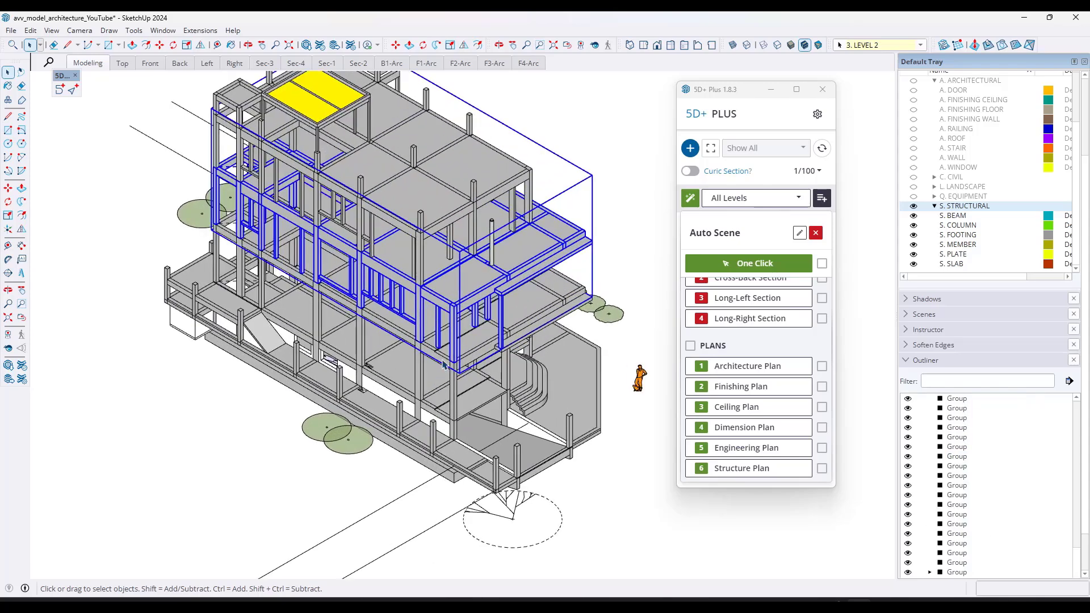
left_click(443, 364)
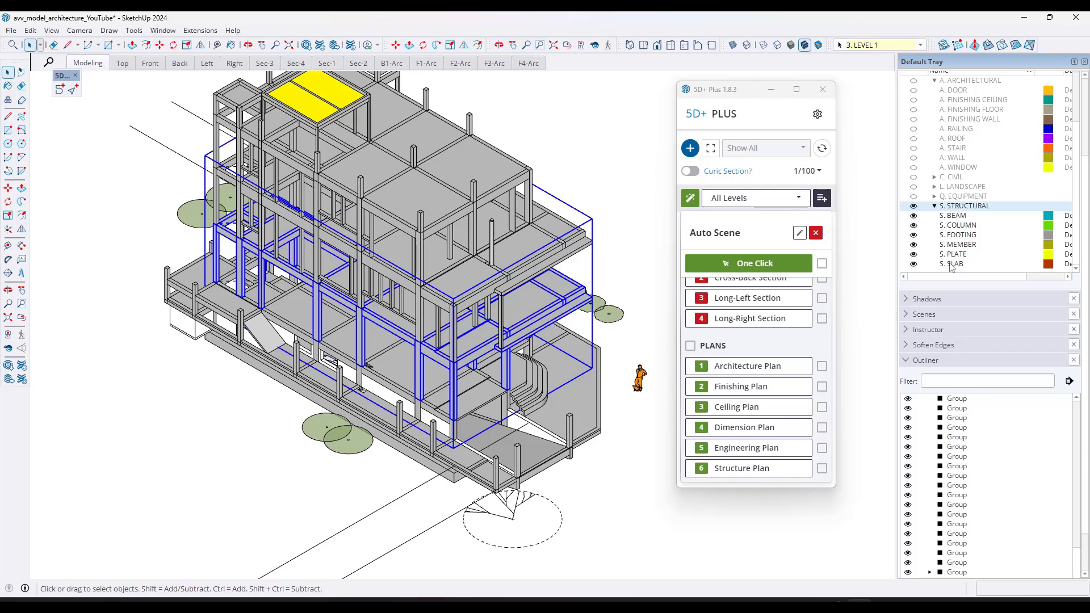
scroll(966, 466, "down", 3)
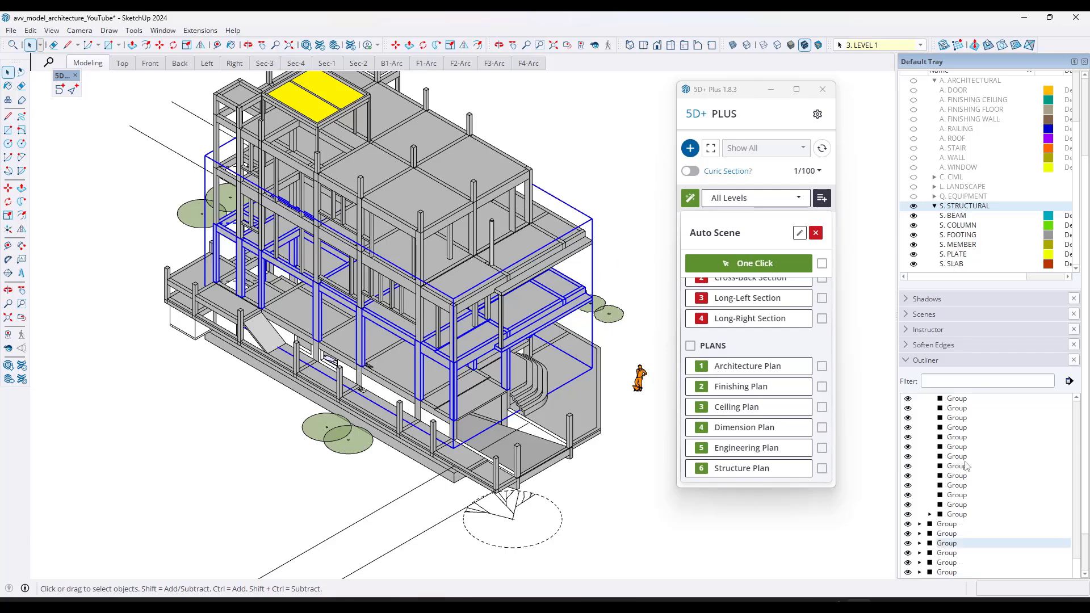
left_click(920, 514)
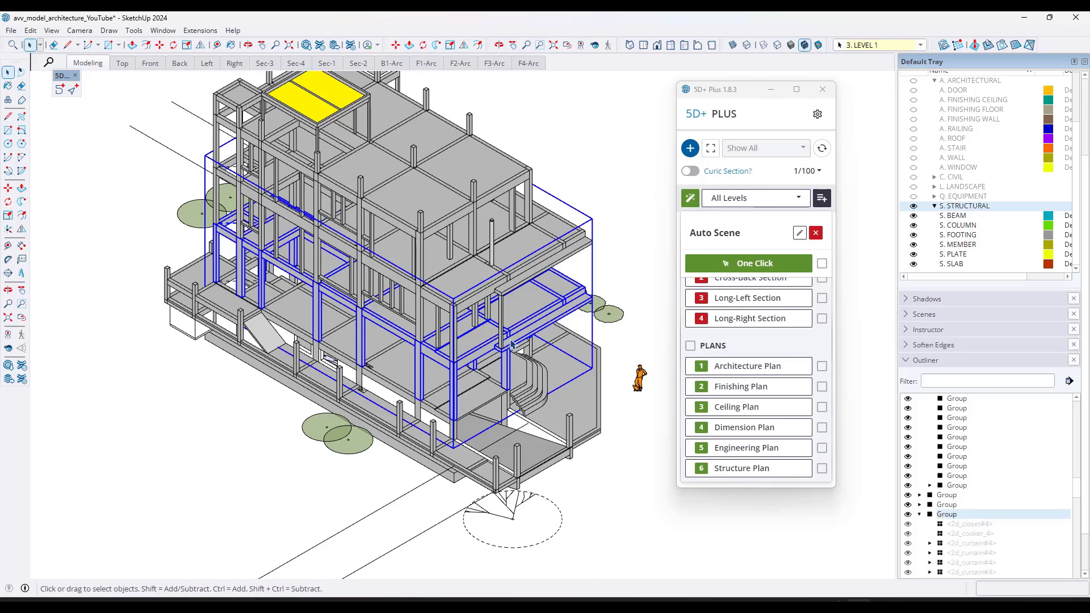
Select the Level 2 and Level 4 storey groups in turn to examine their structural members, and clear the selection.
left_click(496, 289)
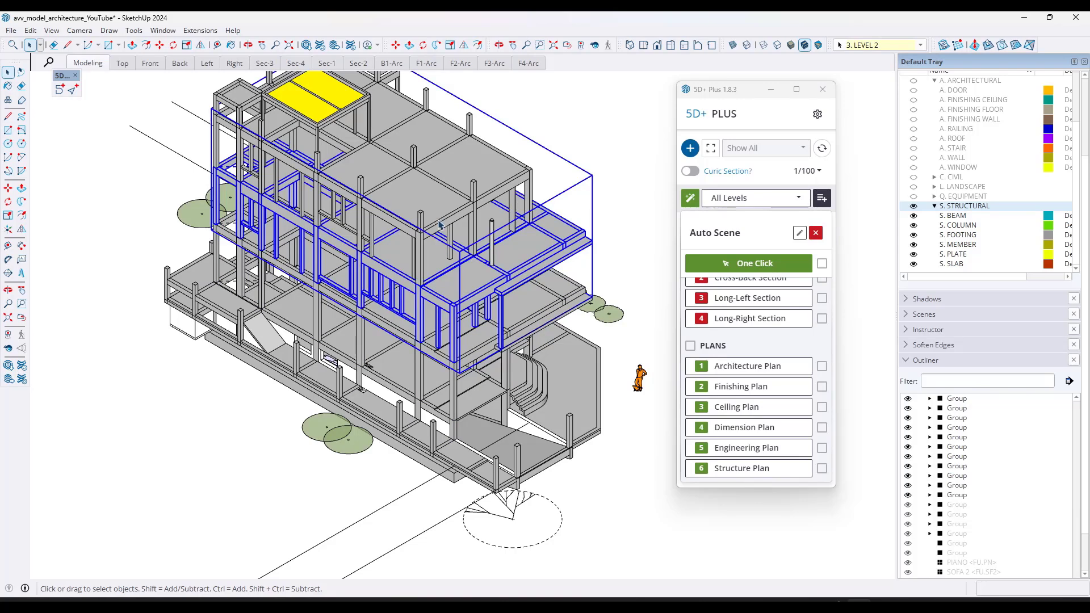
scroll(439, 224, "down", 3)
scroll(357, 148, "up", 1)
left_click(356, 149)
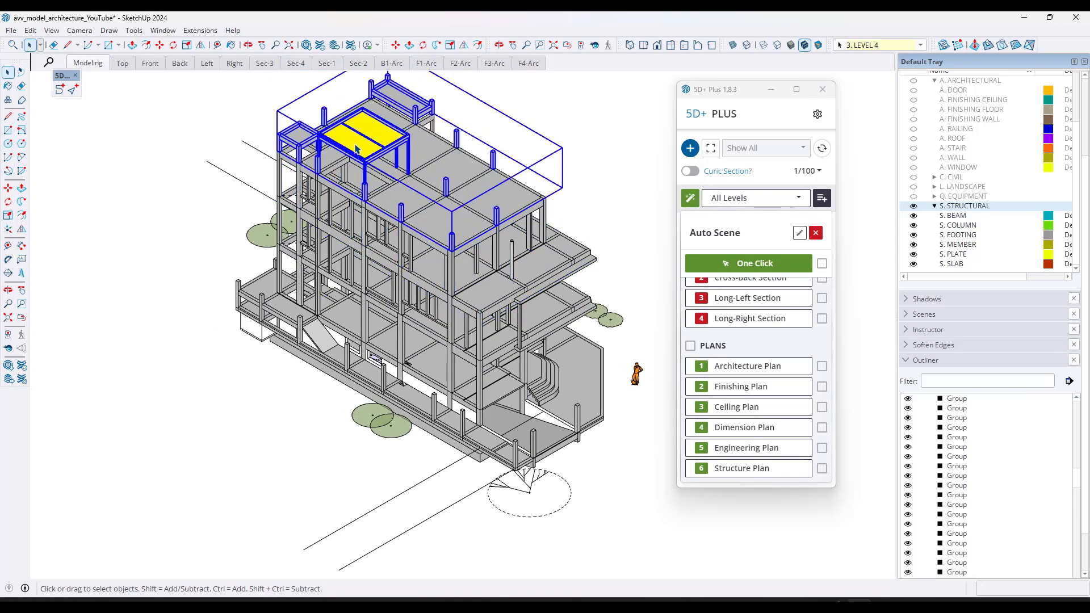
left_click(452, 372)
left_click(452, 328)
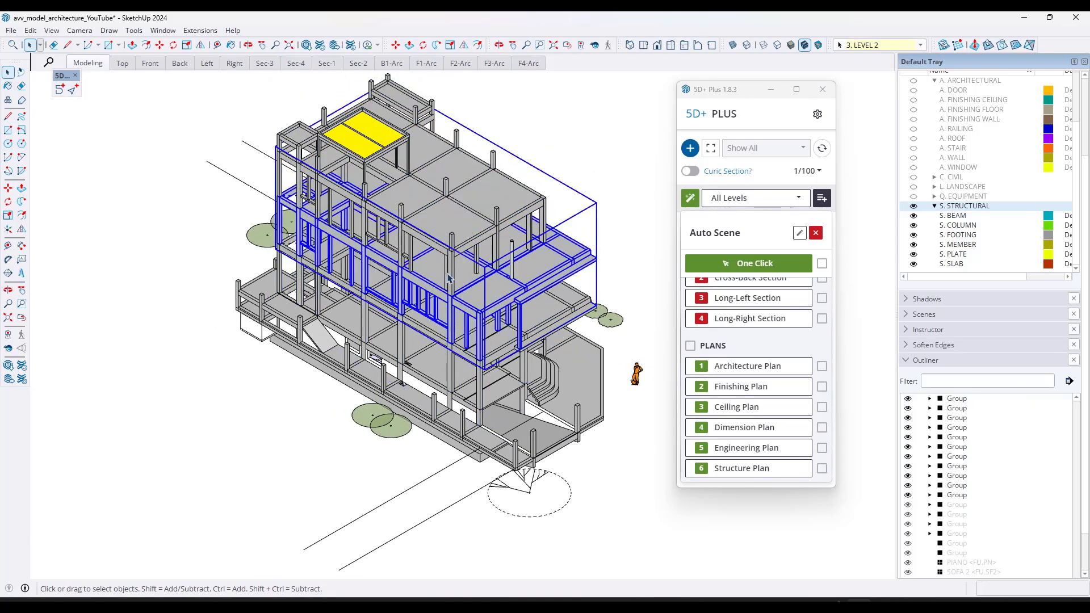
left_click(380, 146)
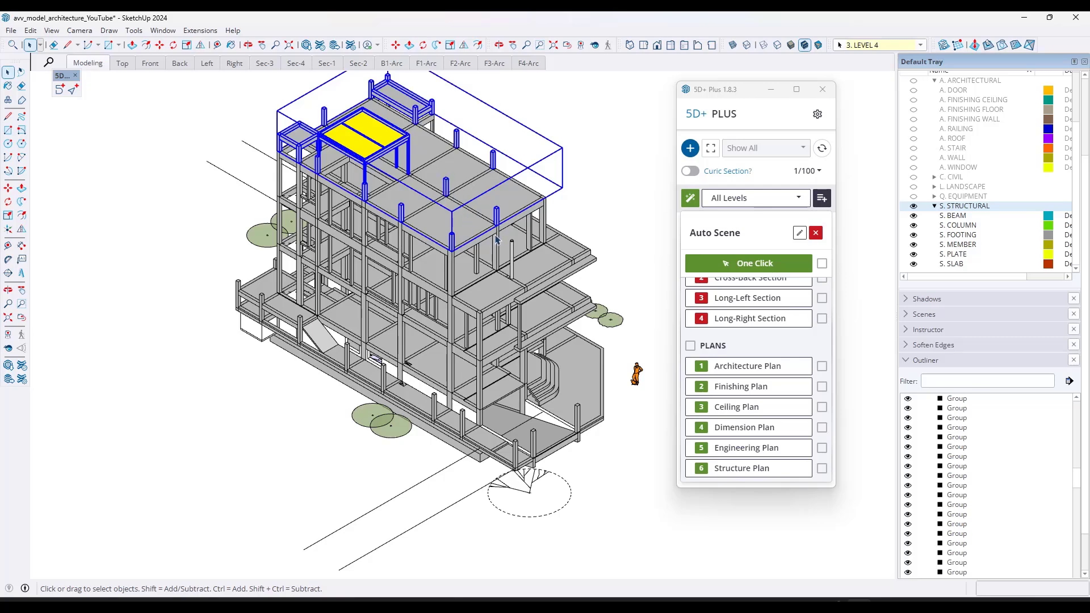
middle_click_drag(441, 324, 508, 192)
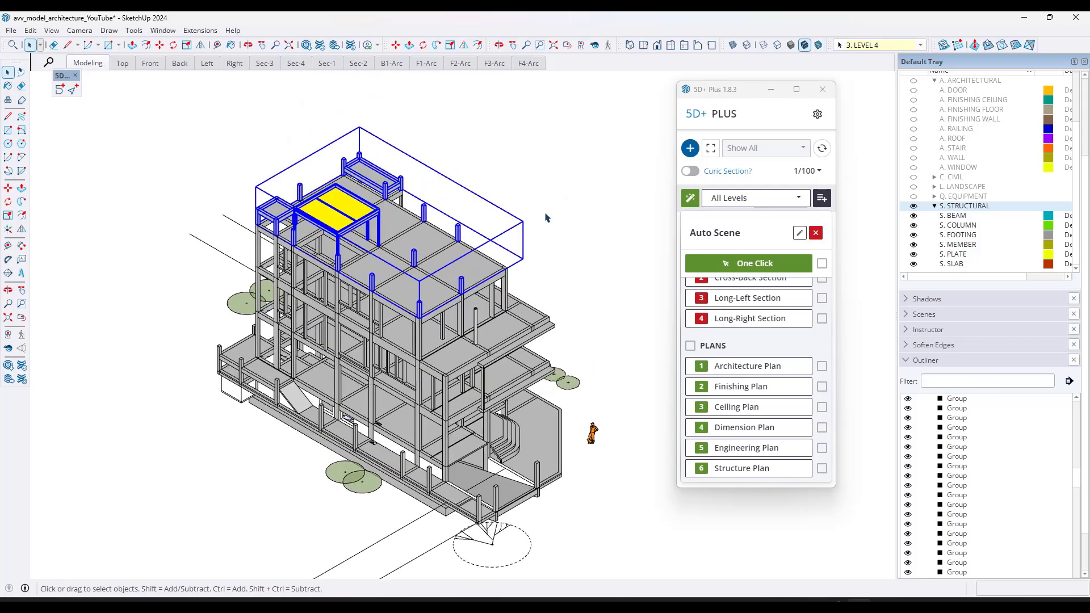
left_click(603, 286)
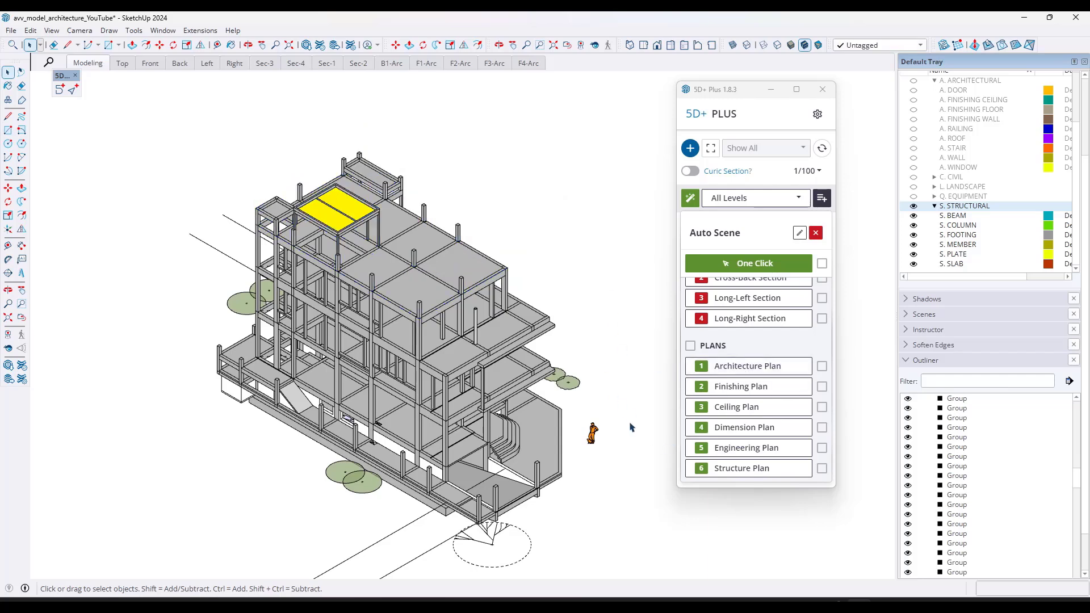
Tick only Structure Plan in Auto Scene and generate structure plan scenes for All Levels.
left_click(823, 264)
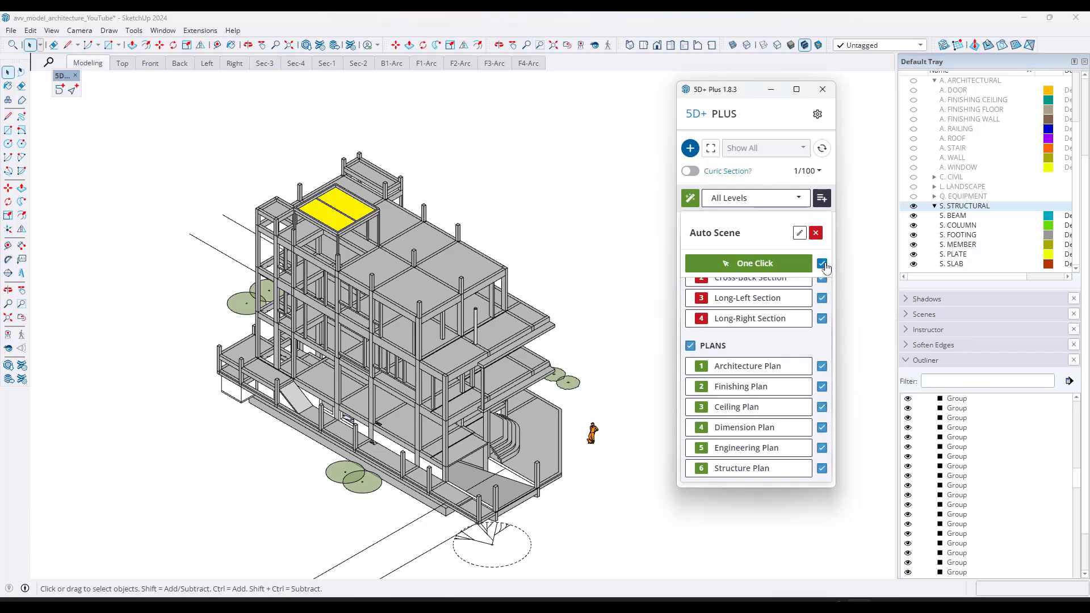
left_click(822, 265)
left_click(822, 468)
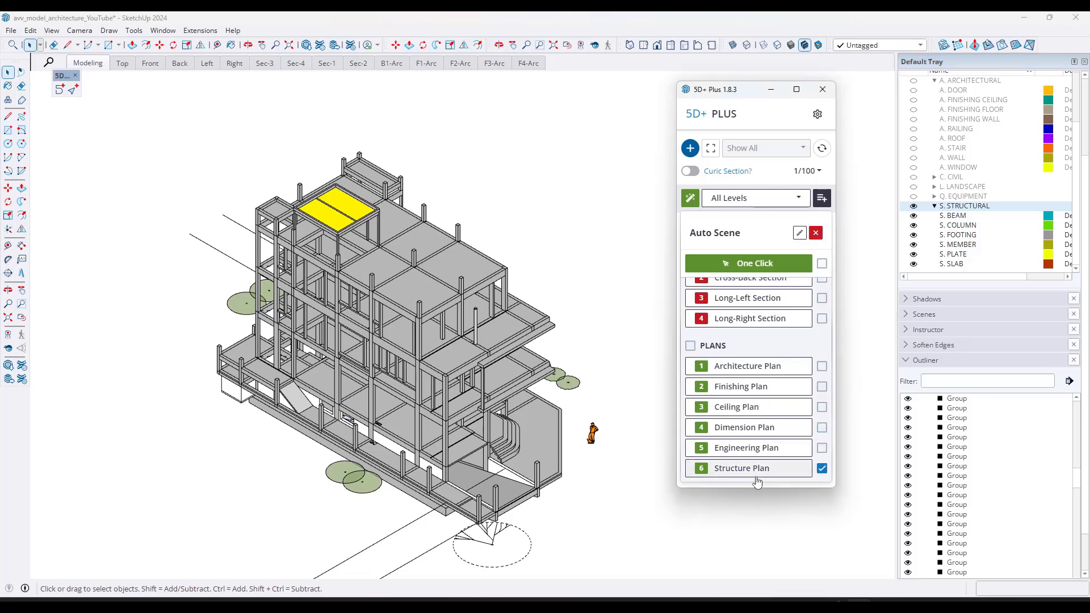
left_click(737, 198)
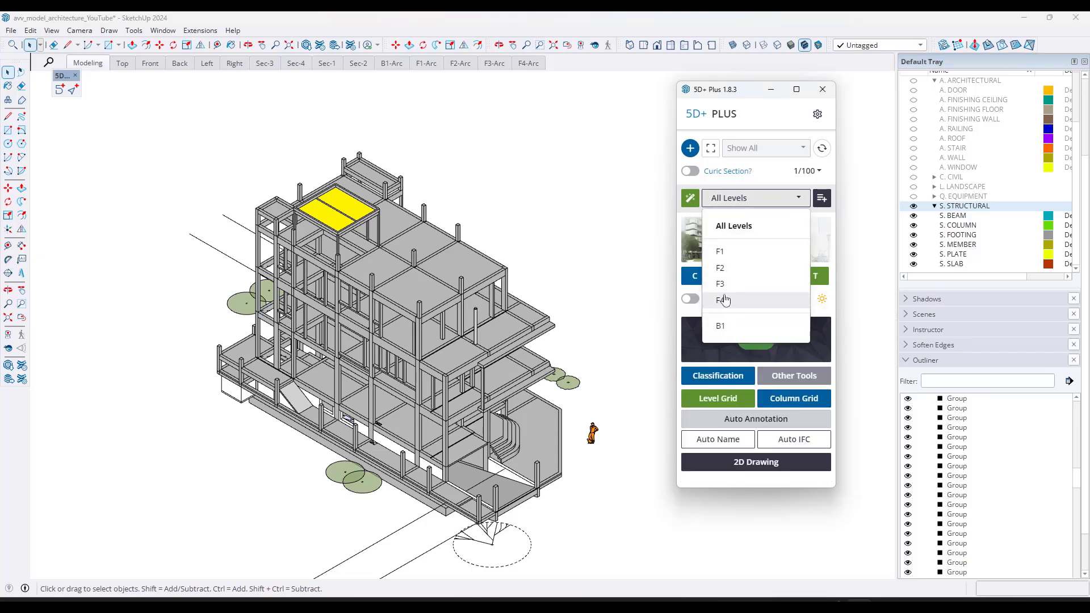
left_click(727, 200)
left_click(690, 198)
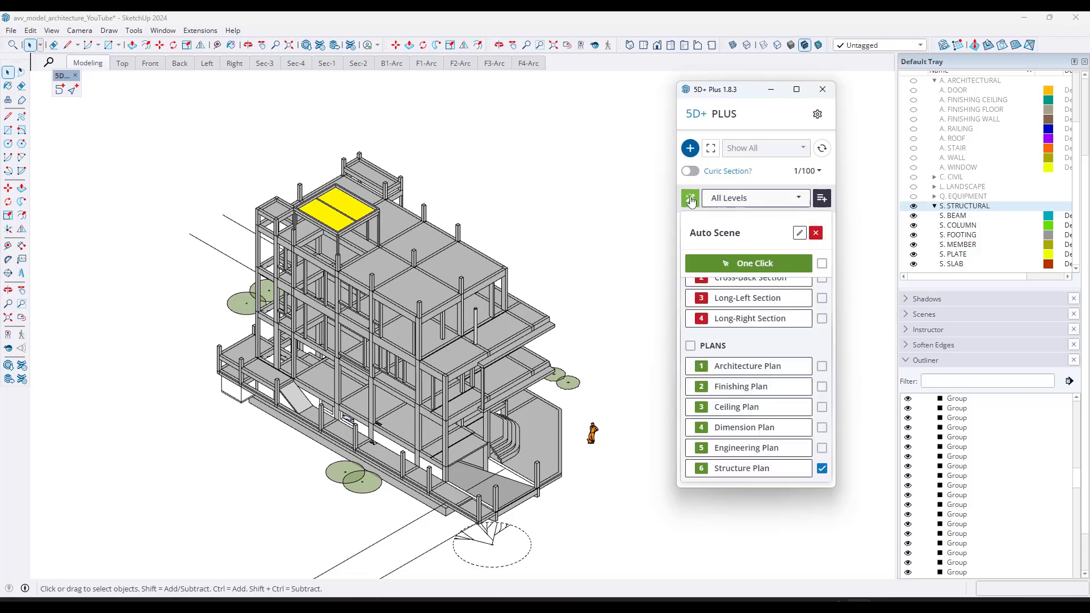
left_click(749, 469)
left_click(570, 314)
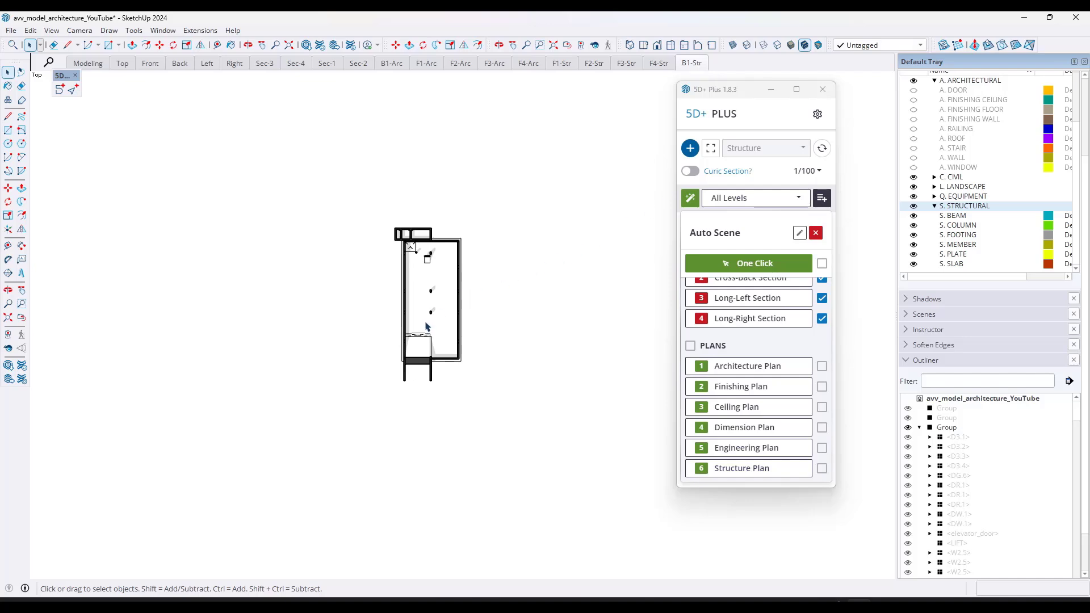
Review the structure plan scenes F1-Str, F2-Str, F3-Str and F4-Str in turn.
left_click(564, 63)
left_click(596, 64)
left_click(623, 65)
left_click(662, 64)
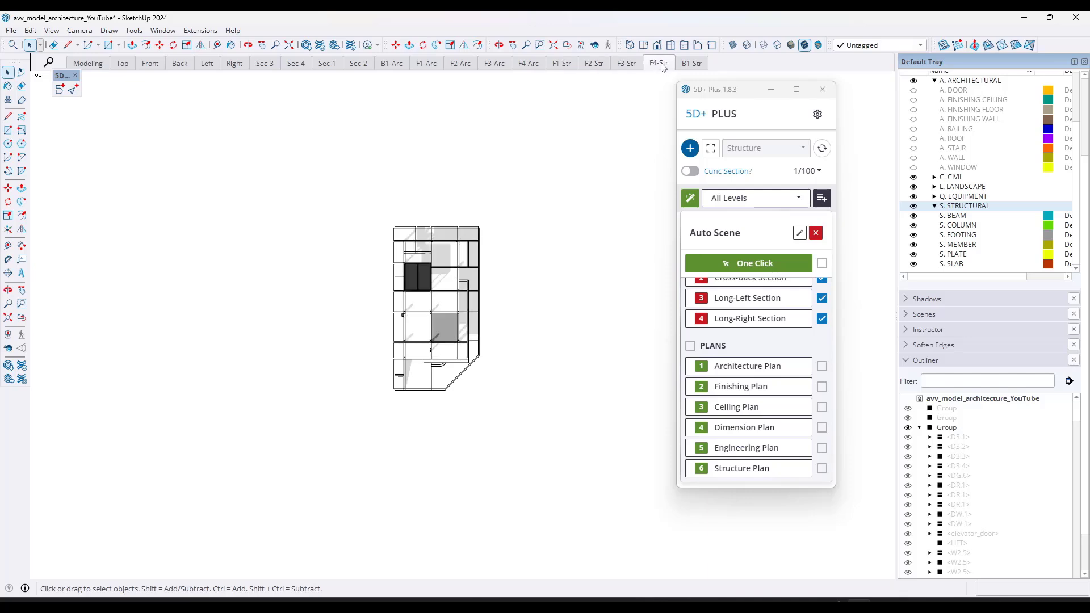
View the Sec-3, Sec-4 and Sec-1 section scenes in turn, and close the Auto Scene options.
left_click(270, 62)
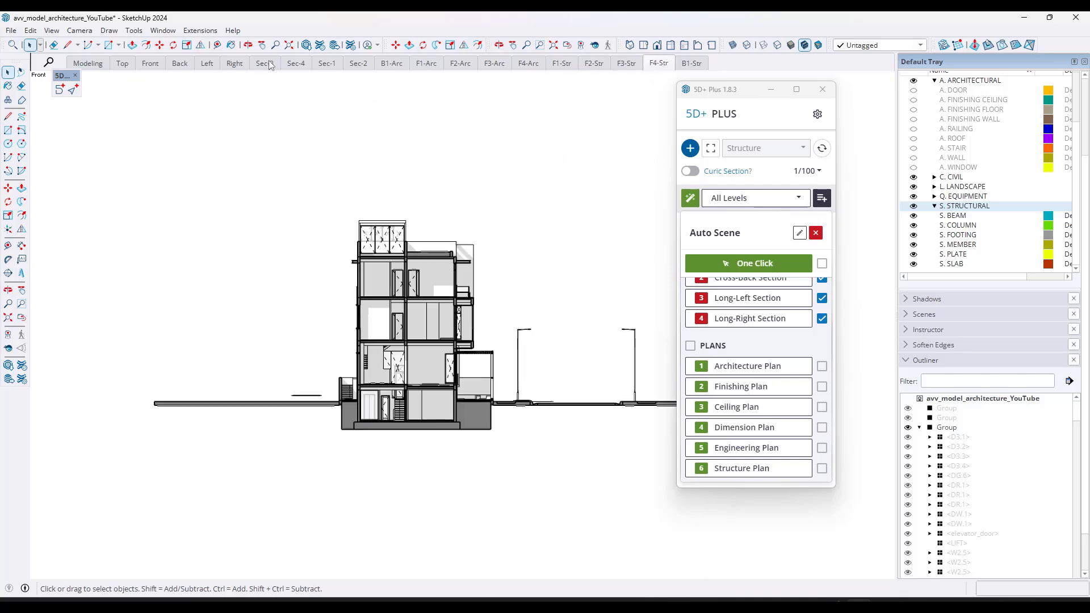
left_click(299, 65)
left_click(328, 66)
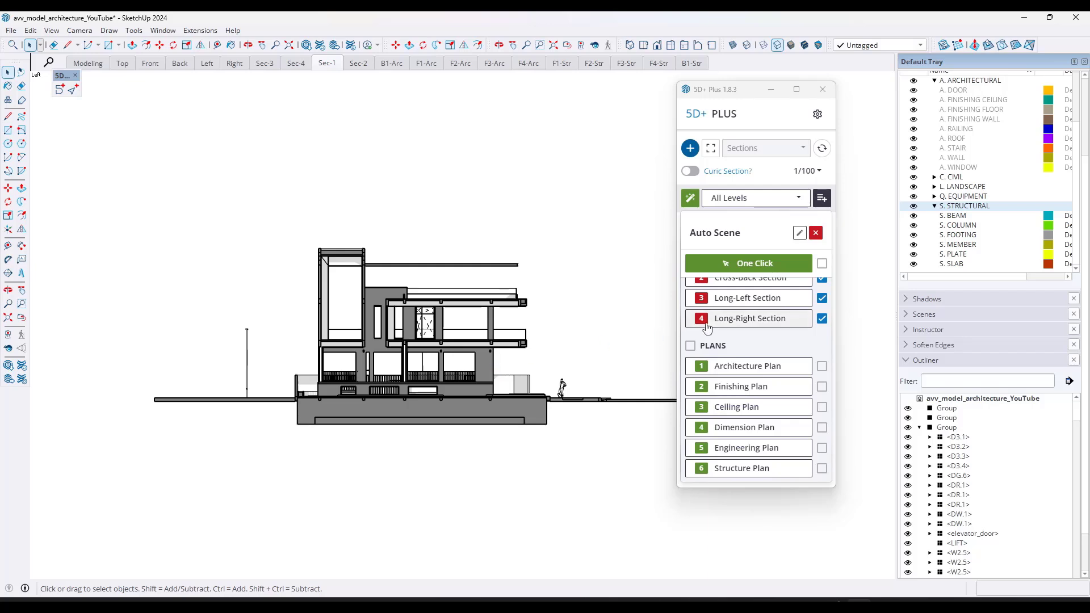
scroll(772, 357, "up", 4)
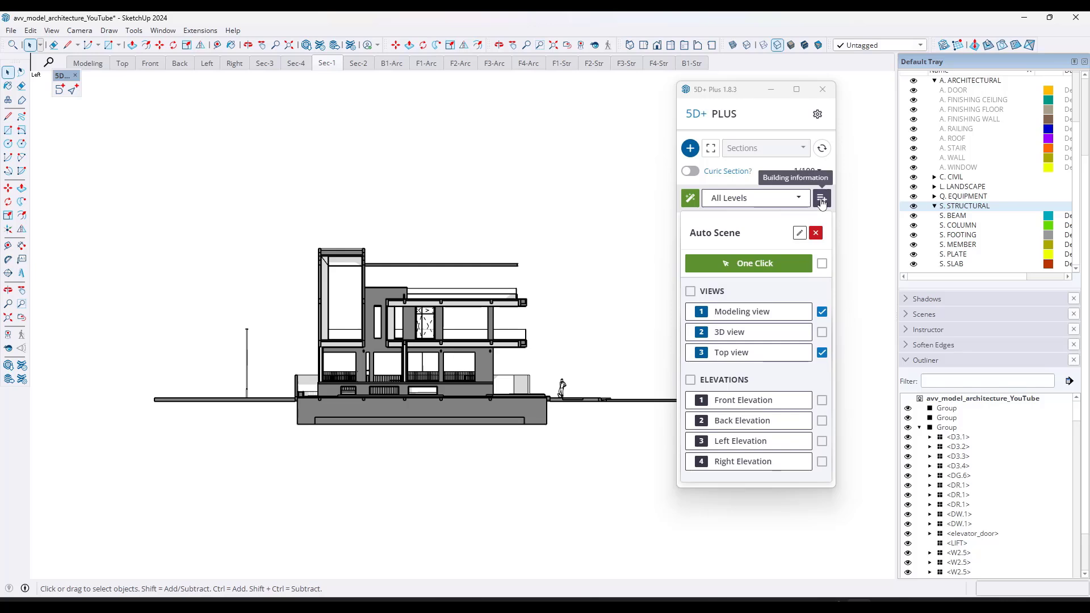
left_click(815, 235)
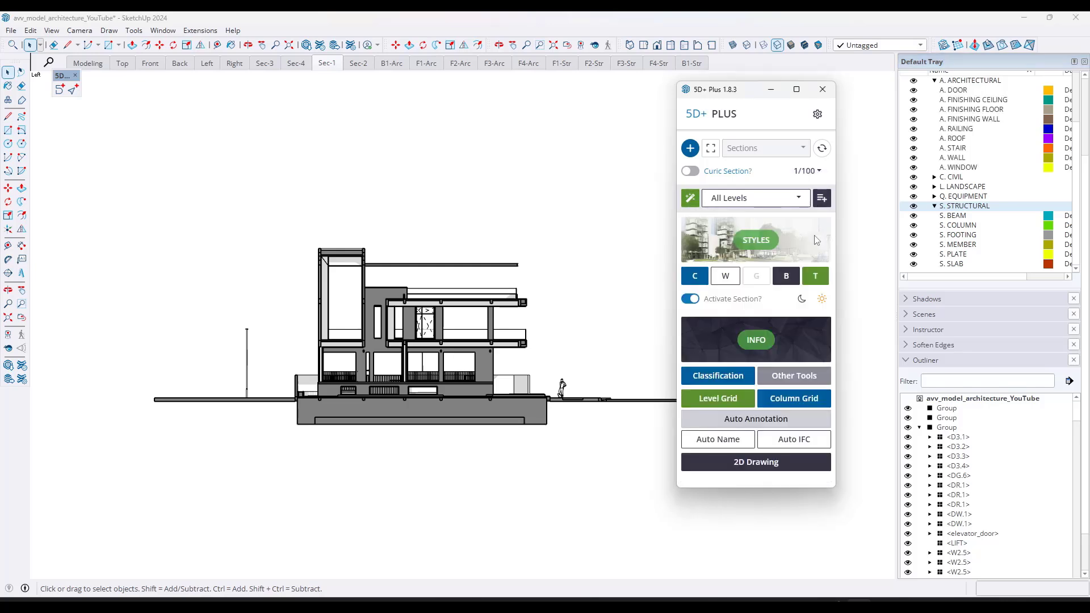
Try the White, Grey, Black, Color By Tag and Color section styles on Sec-1 and return it to White.
left_click(726, 276)
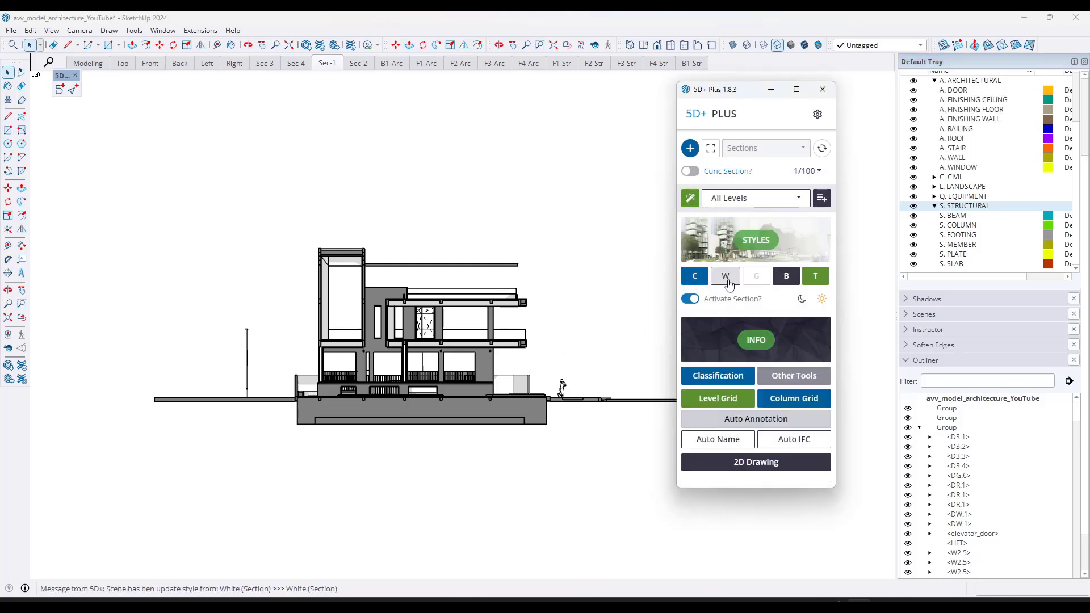
left_click(753, 281)
left_click(786, 281)
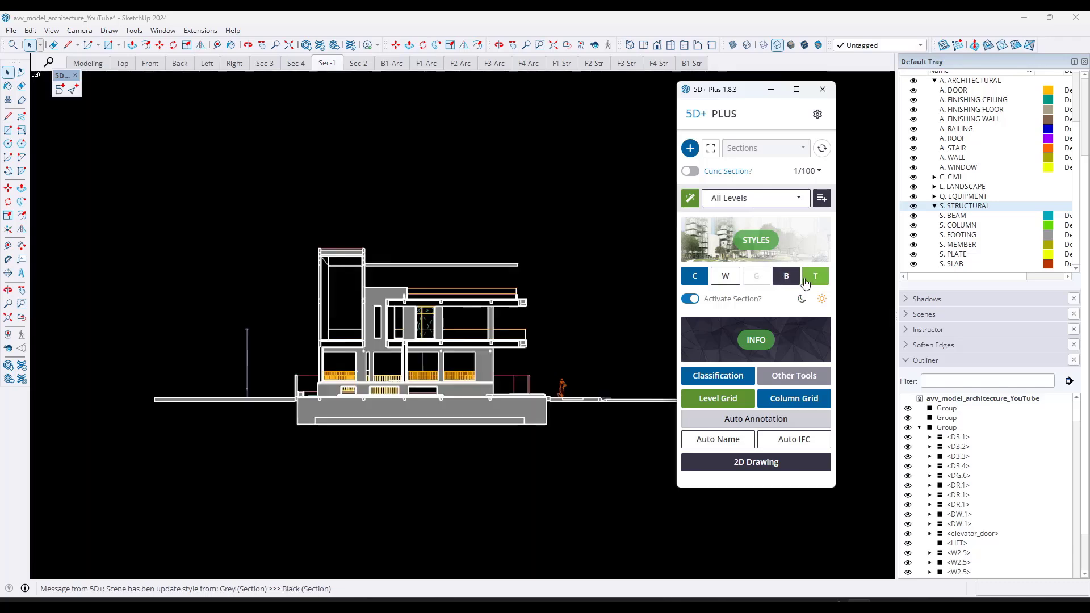
left_click(814, 280)
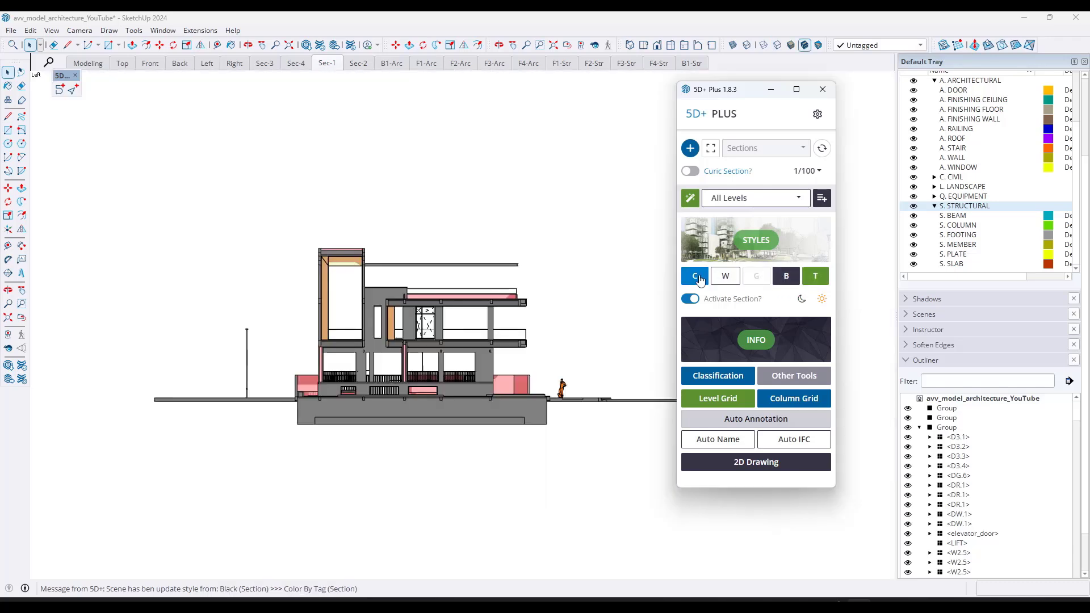
left_click(701, 282)
left_click(695, 276)
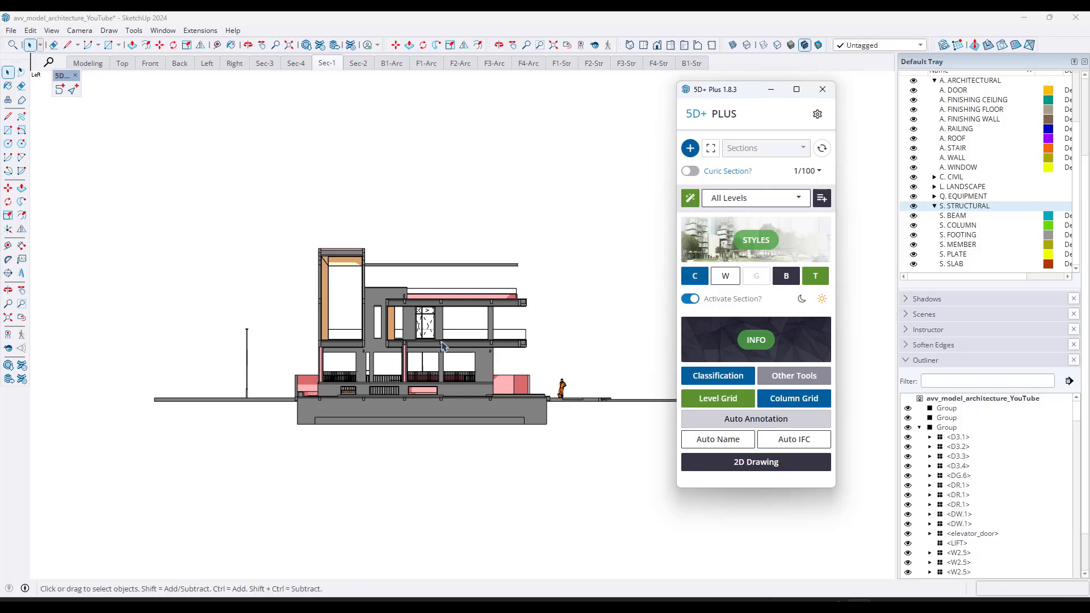
left_click(738, 277)
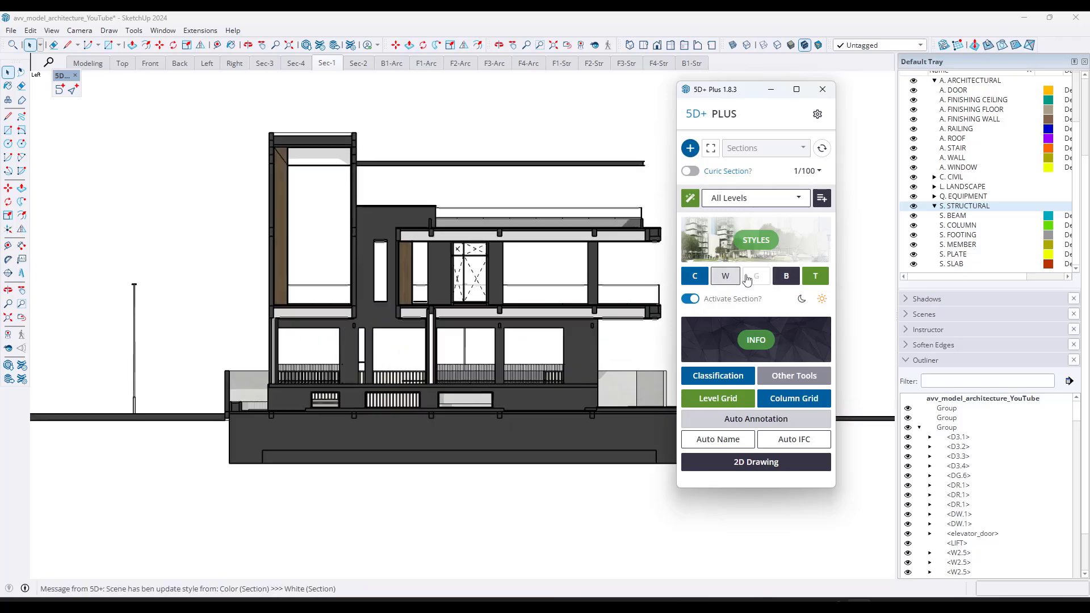
left_click(808, 276)
left_click(809, 277)
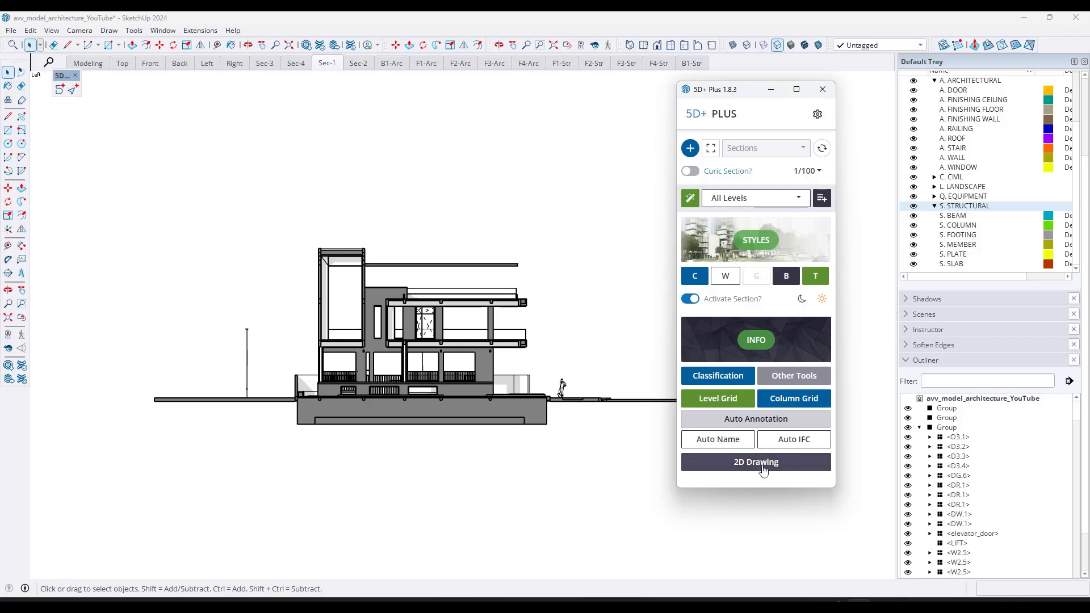
Create a level grid on Sec-1 with 1000 mm offset, Both labels, FFL. prefix, all dimensions, unit m and precision 0.000.
left_click(759, 420)
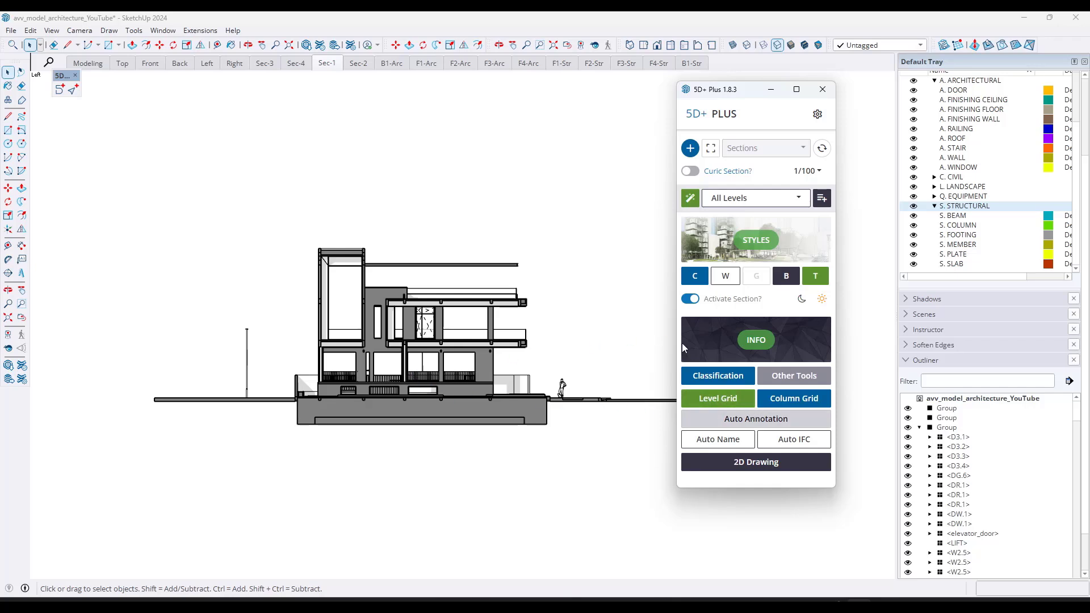
left_click(715, 400)
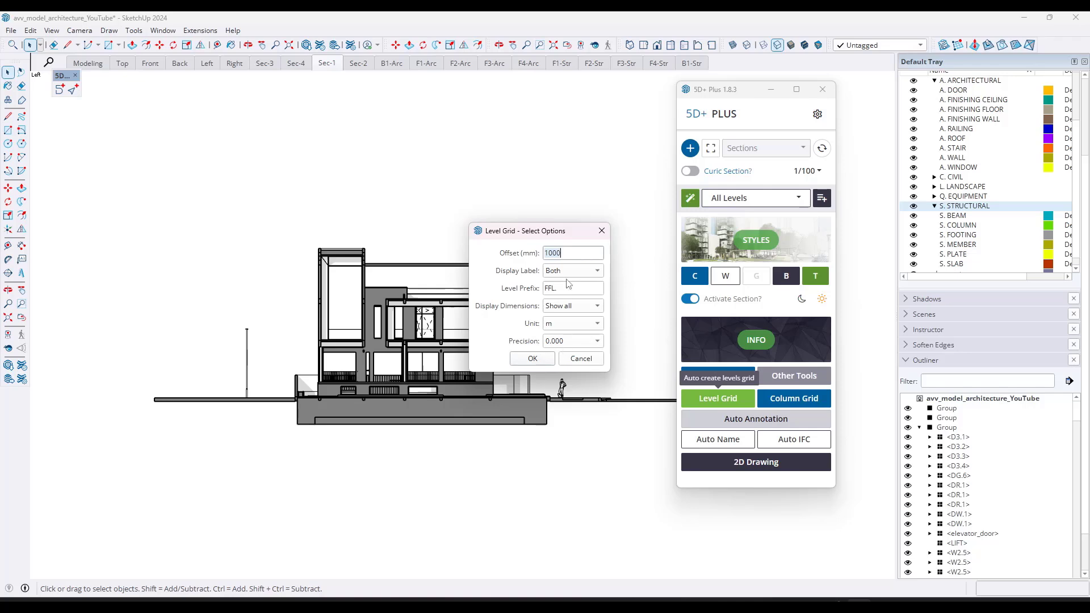
left_click(533, 359)
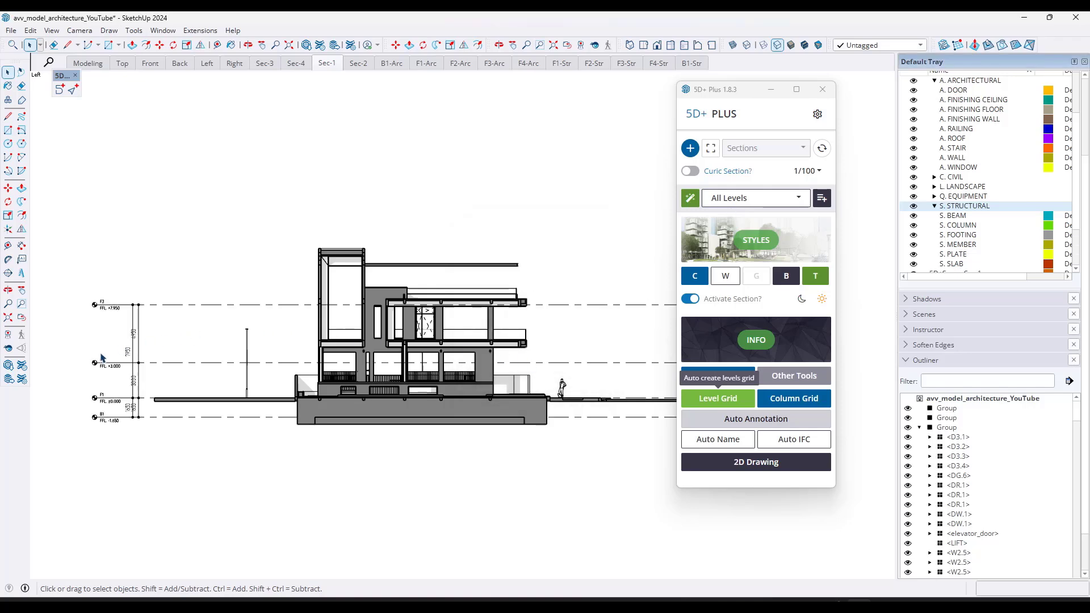
Inspect the level labels and dimensions of the level grid on Sec-1, and select the grid group to check its extents.
scroll(102, 357, "up", 5)
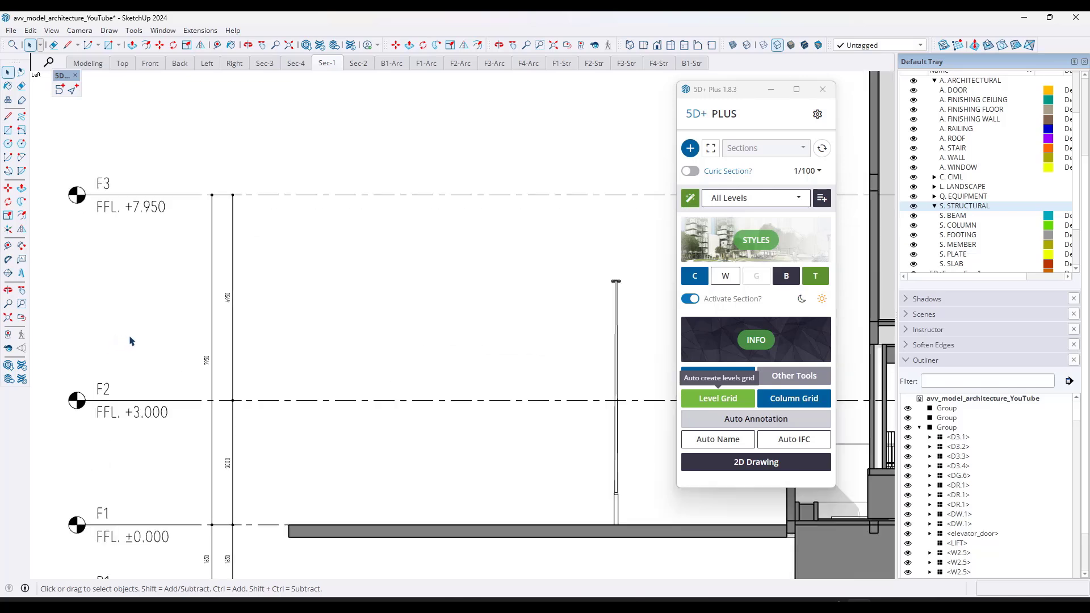
scroll(130, 340, "up", 4)
scroll(181, 336, "down", 3)
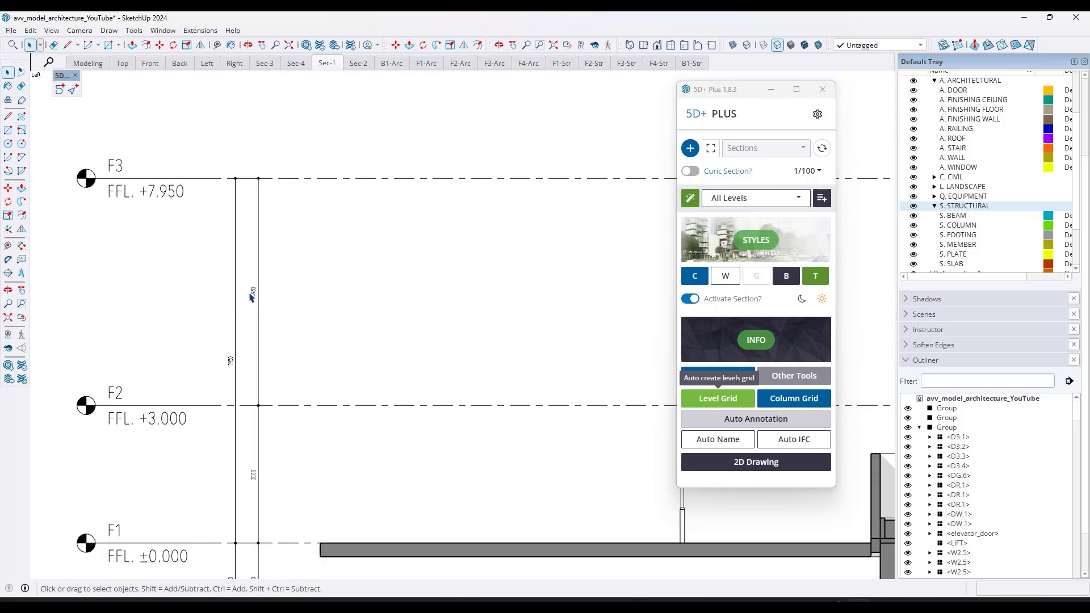
left_click(163, 197)
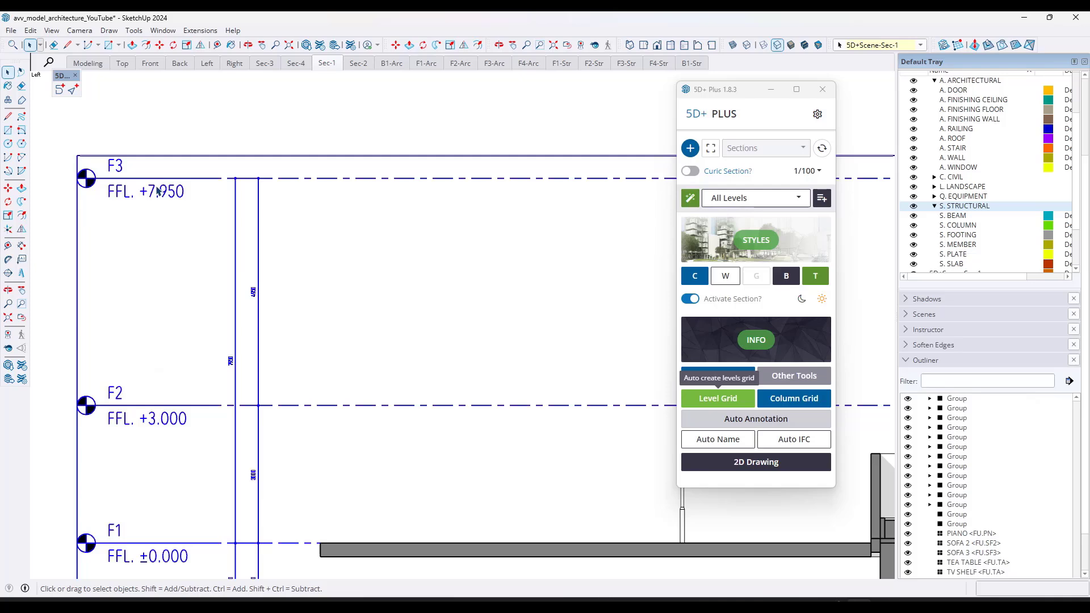
scroll(248, 270, "down", 5)
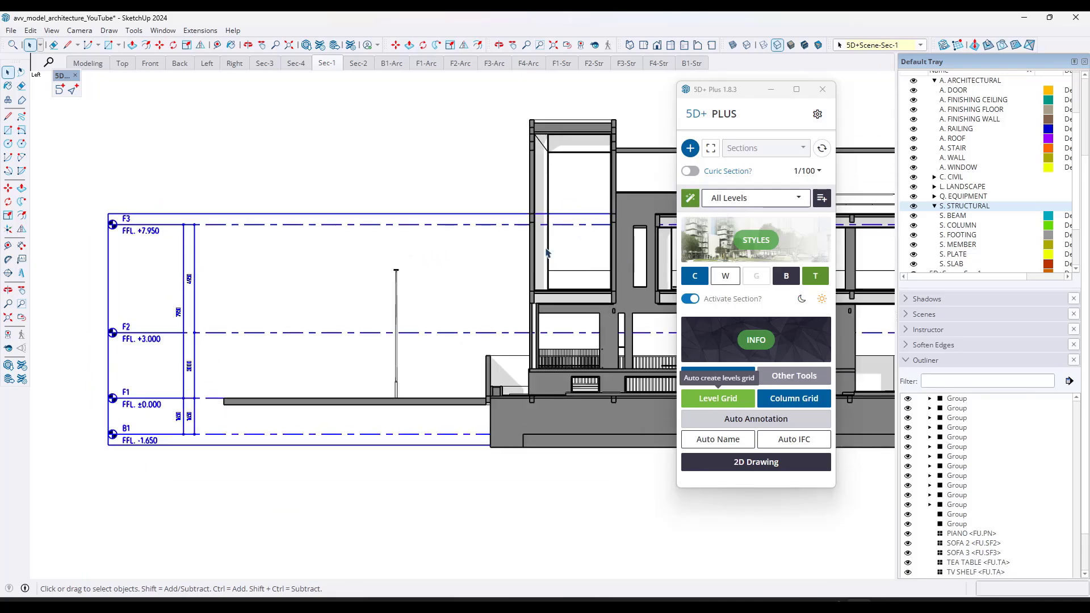
scroll(442, 246, "up", 1)
scroll(261, 248, "down", 1)
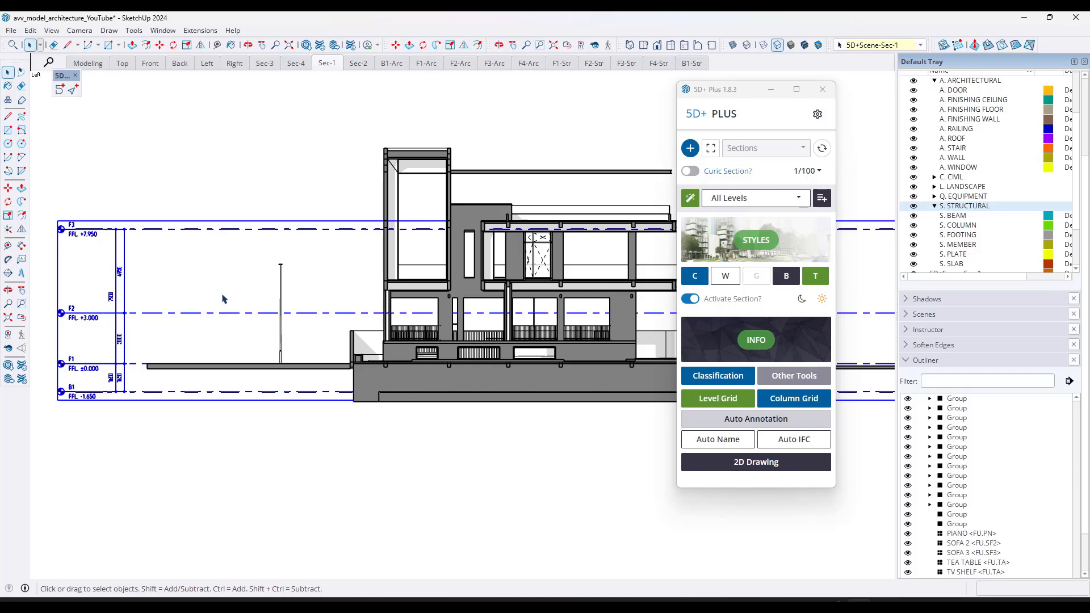
Check the Sec-2, Sec-1 and Sec-4 scenes in turn for level grids.
left_click(358, 63)
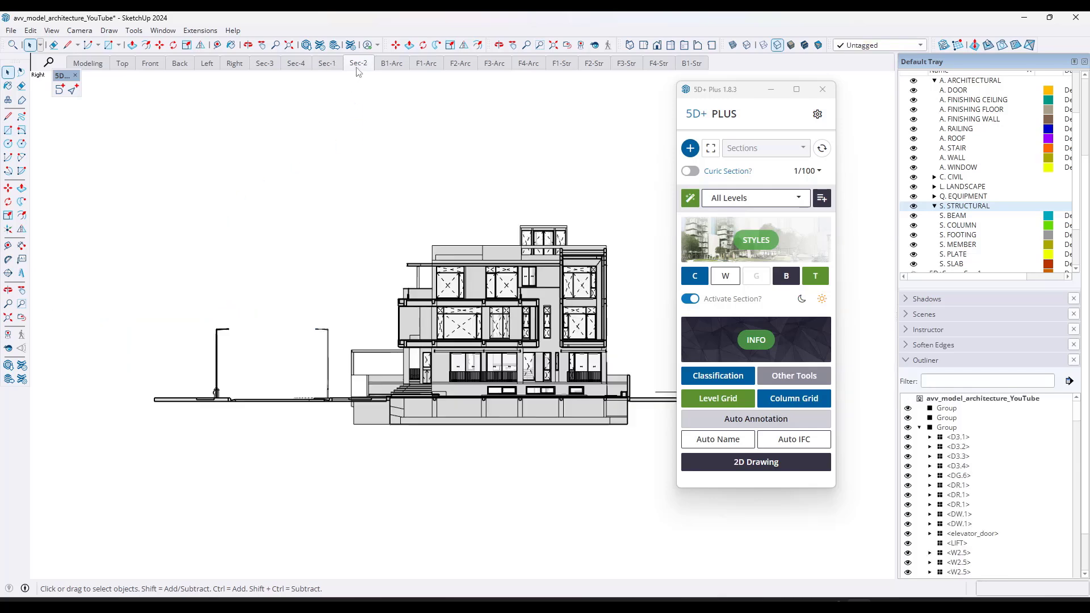
left_click(330, 63)
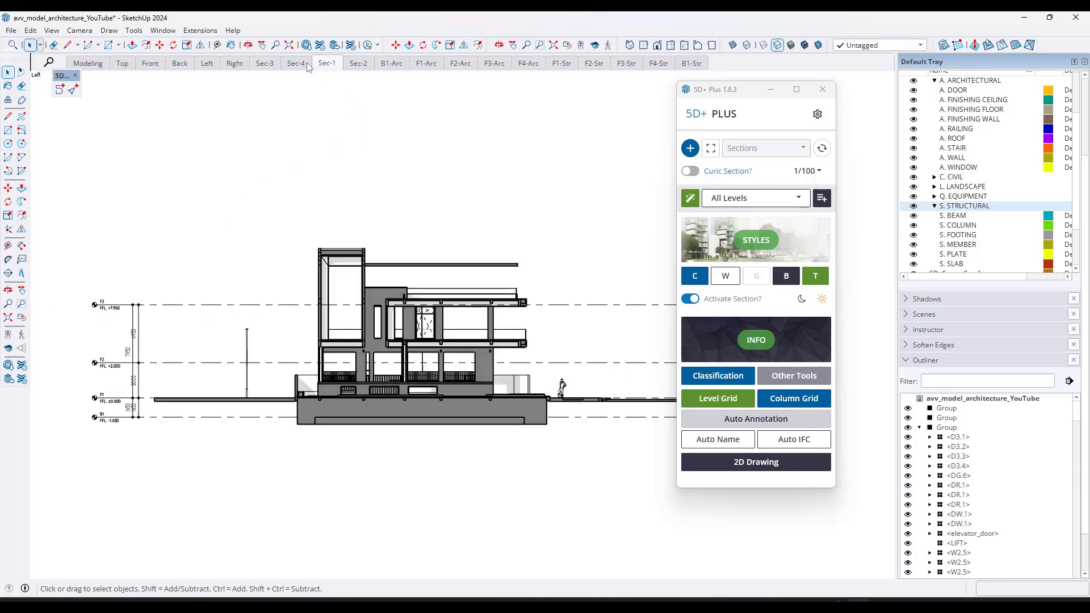
left_click(300, 64)
Open the Sec-3 scene and create a level grid for it.
left_click(265, 63)
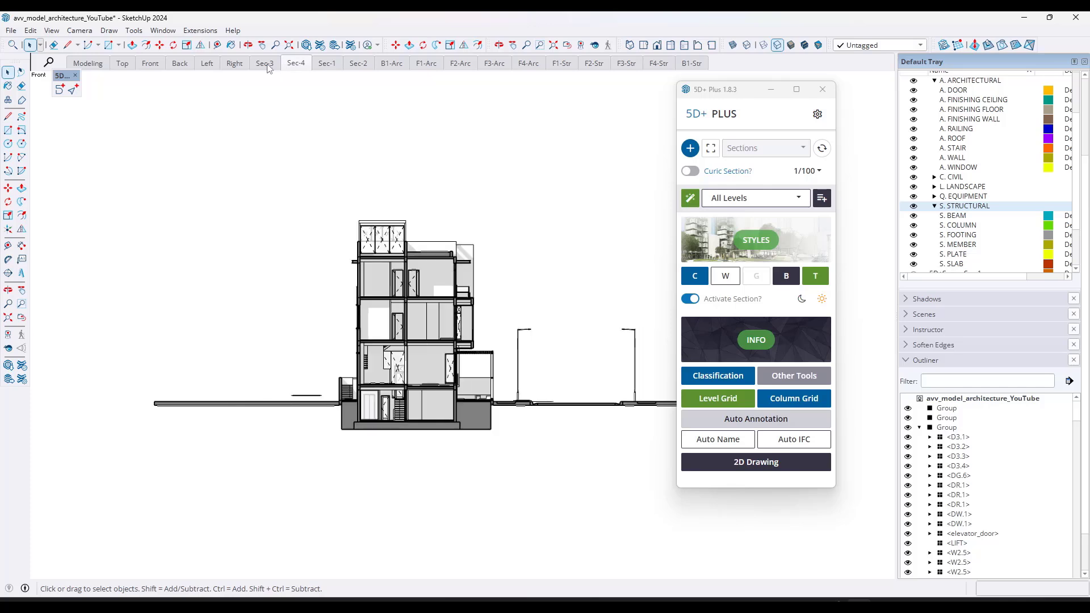
left_click(736, 410)
left_click(527, 363)
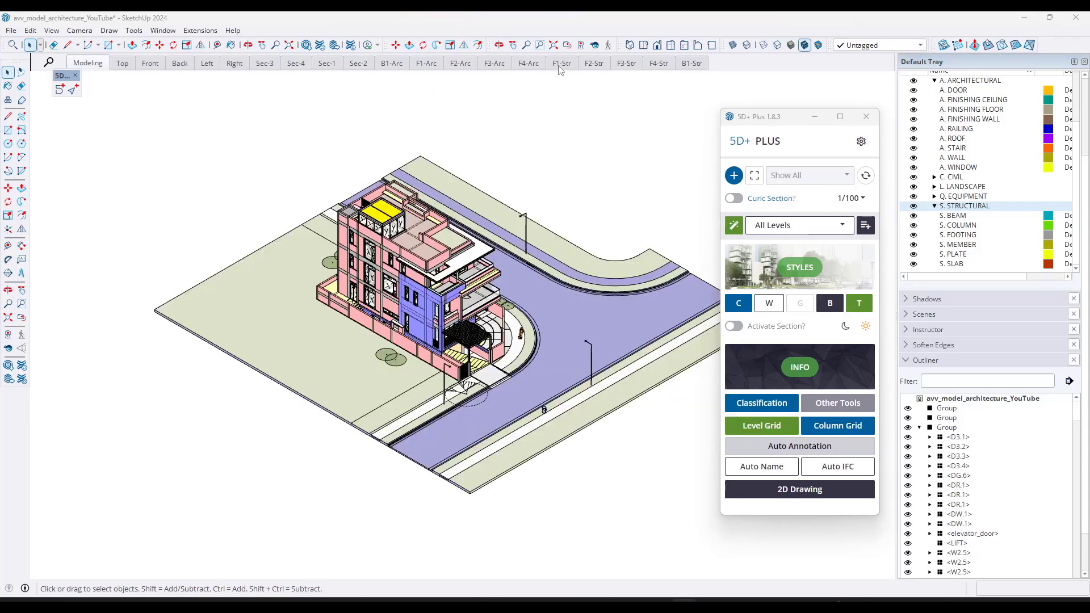
Open the F1-Str scene and select all the structural columns on the S. COLUMN tag inside their group.
left_click(560, 63)
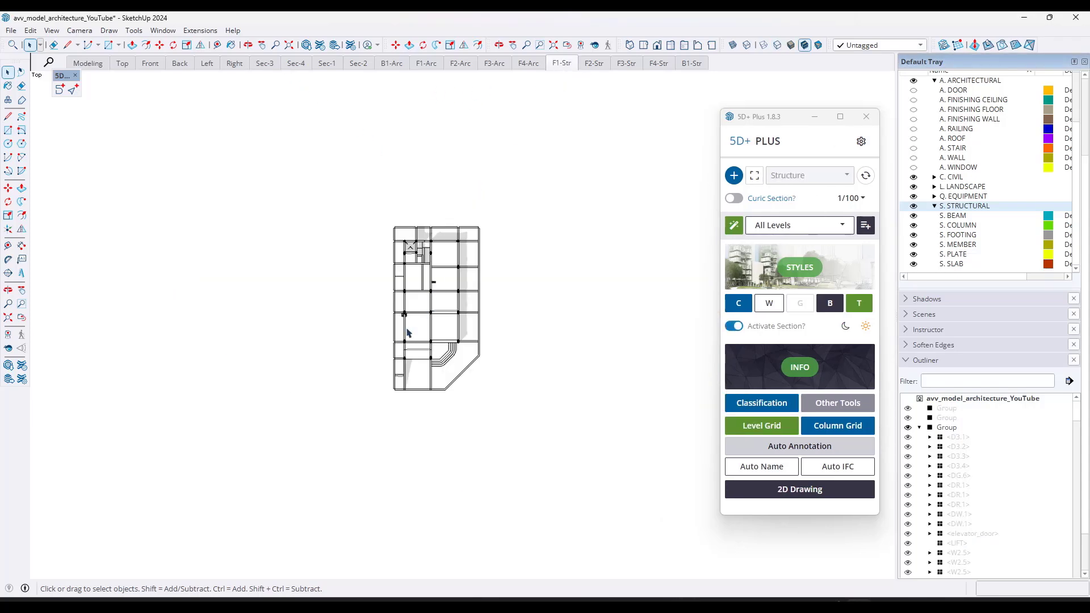
mouse_move(407, 332)
middle_mouse_down()
mouse_move(451, 348)
mouse_move(398, 329)
middle_mouse_up()
scroll(397, 330, "up", 10)
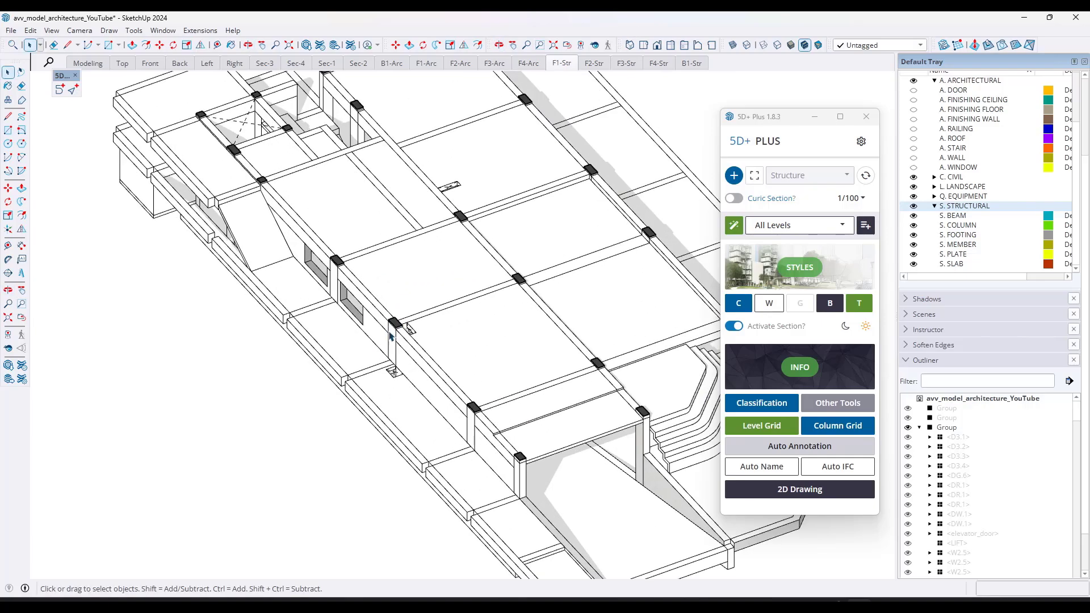
left_click(392, 341)
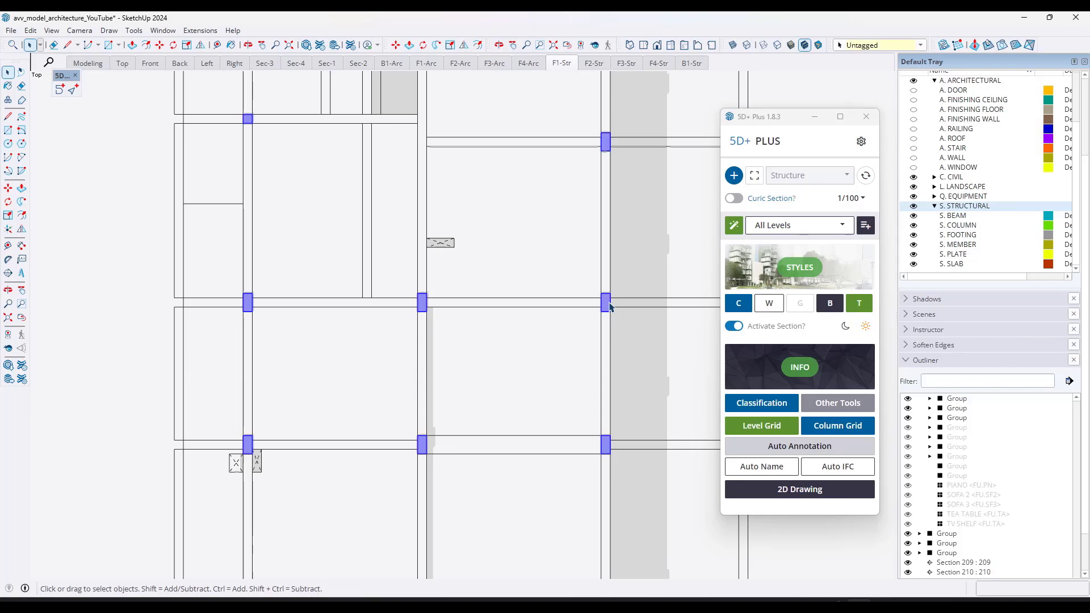
scroll(607, 307, "up", 3)
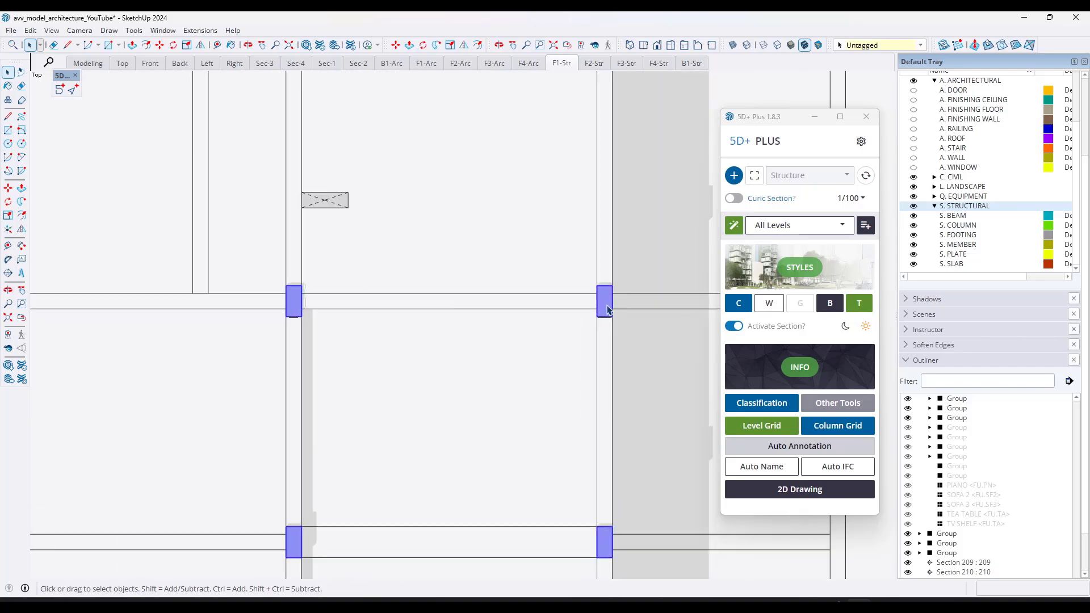
middle_click_drag(595, 317, 600, 235)
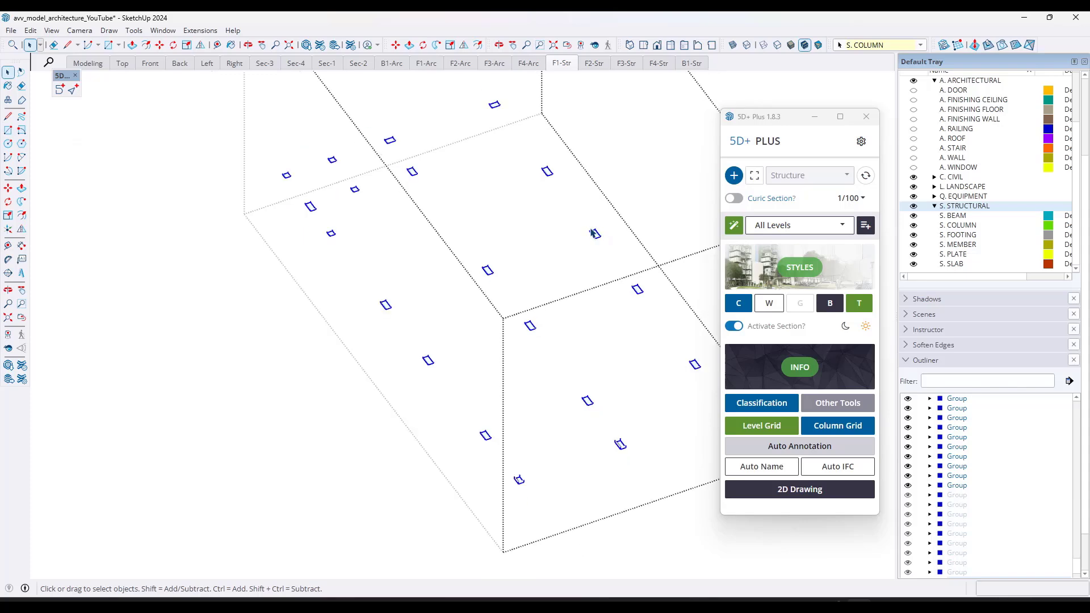
Create a column grid with 1000 mm offset, Current grid data, alphabetic V axes, numeric U axes and all dimensions, and reopen F1-Str.
left_click(837, 430)
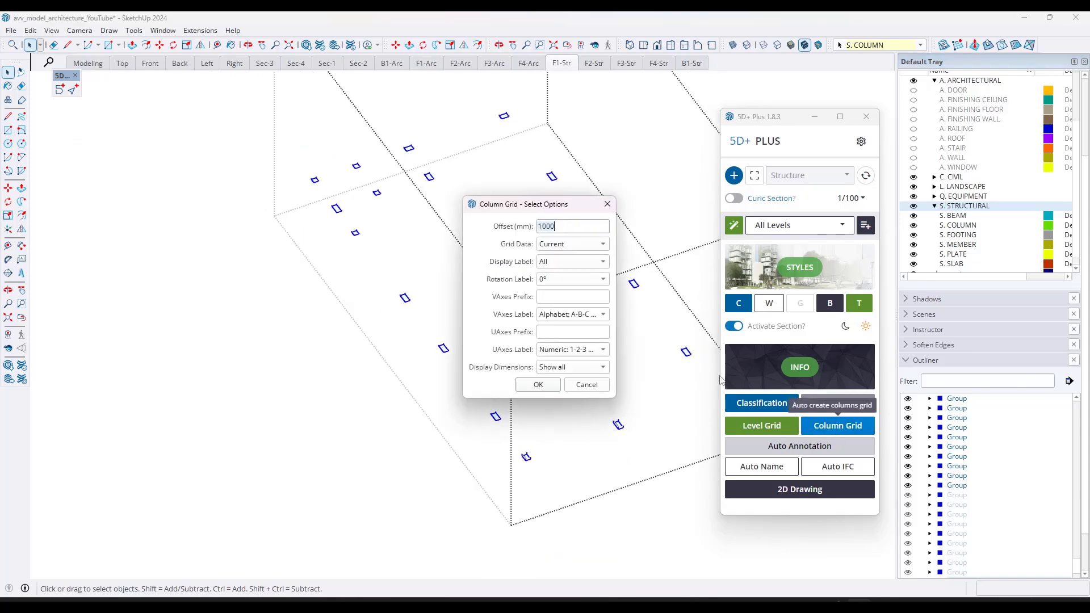
left_click(540, 388)
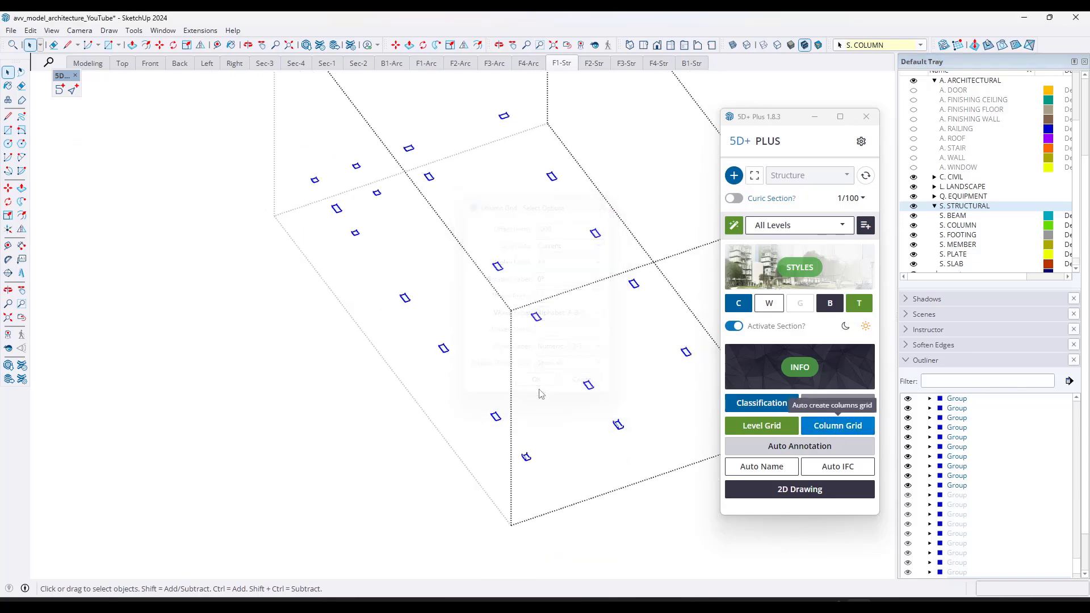
left_click(570, 64)
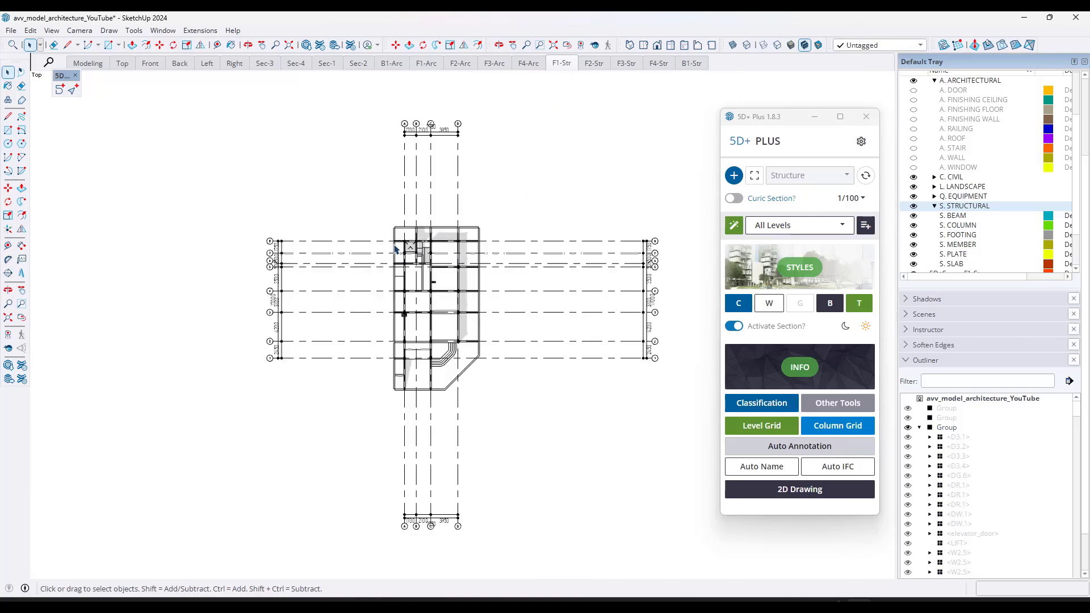
Examine the column grid on F1-Str, checking the axis bubbles, spacing dimensions and alignment with the columns.
scroll(272, 275, "up", 5)
scroll(278, 266, "up", 2)
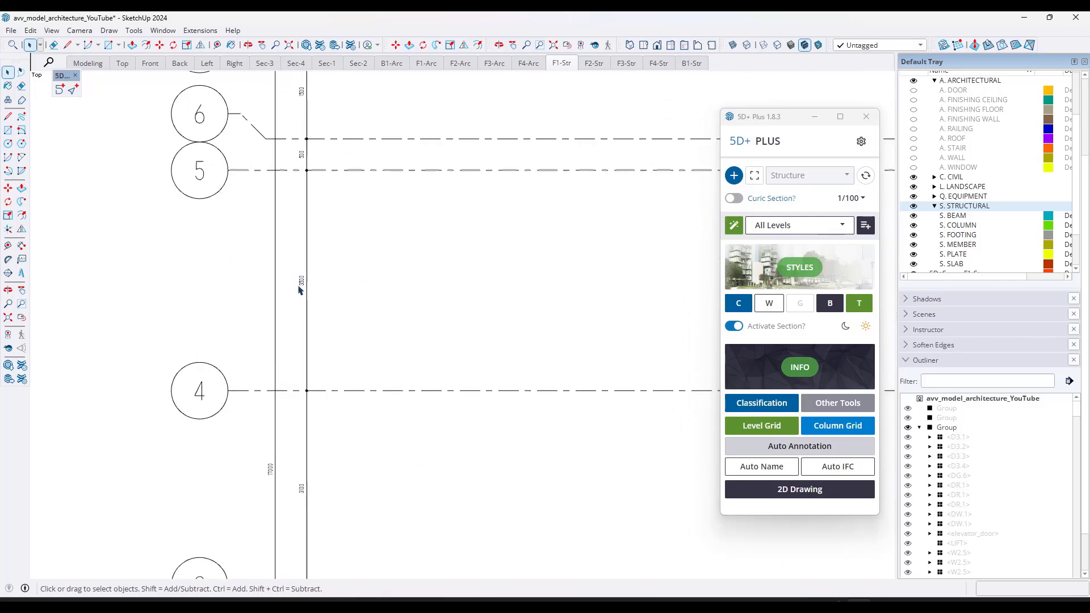
scroll(301, 285, "down", 6)
scroll(651, 290, "up", 2)
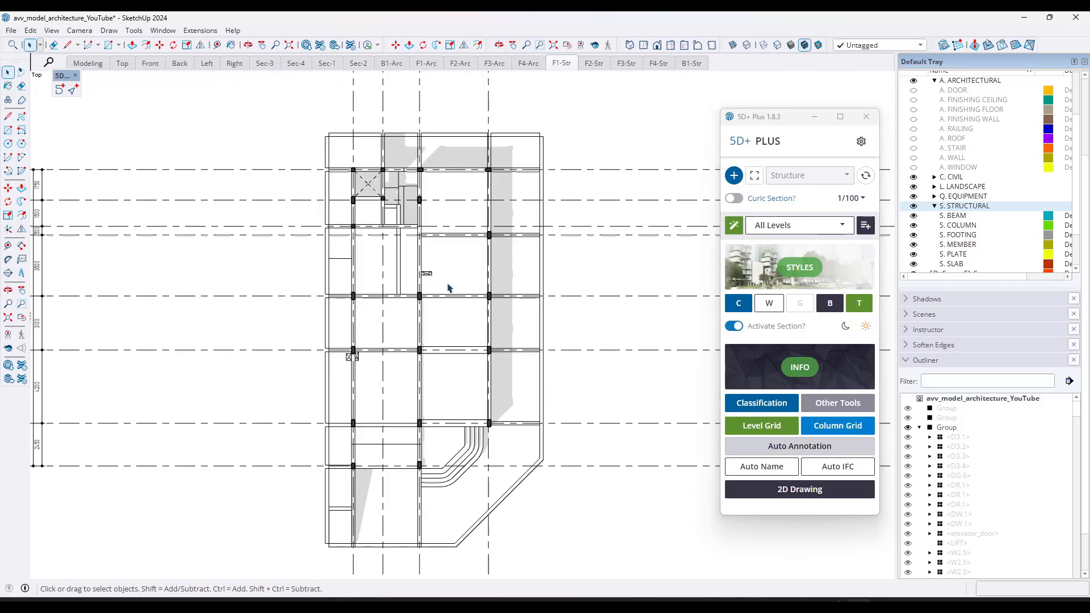
scroll(477, 300, "down", 1)
scroll(454, 344, "up", 1)
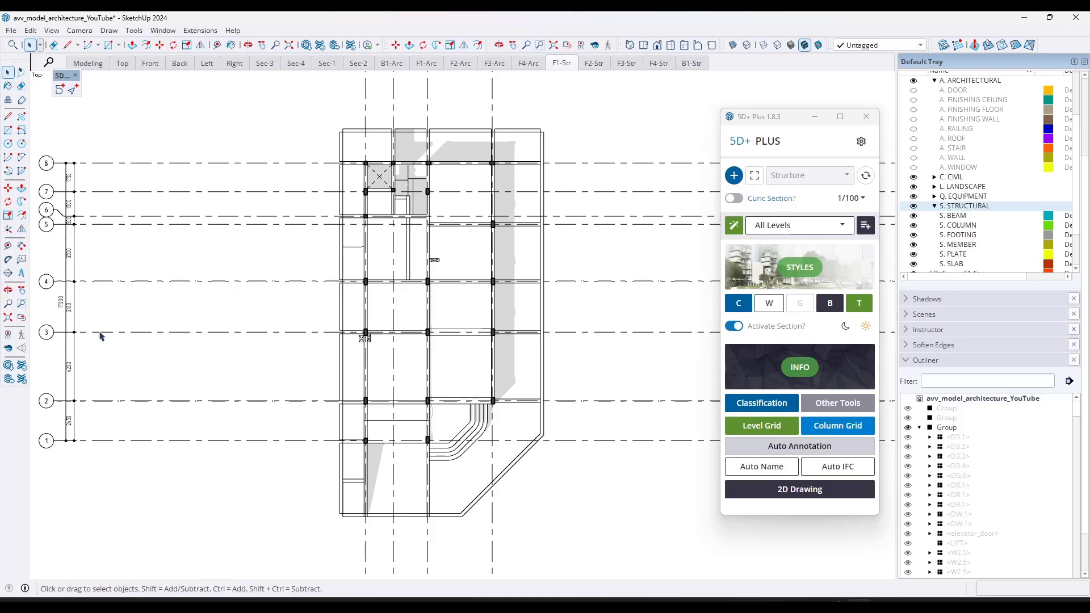
scroll(100, 335, "up", 5)
scroll(455, 401, "down", 4)
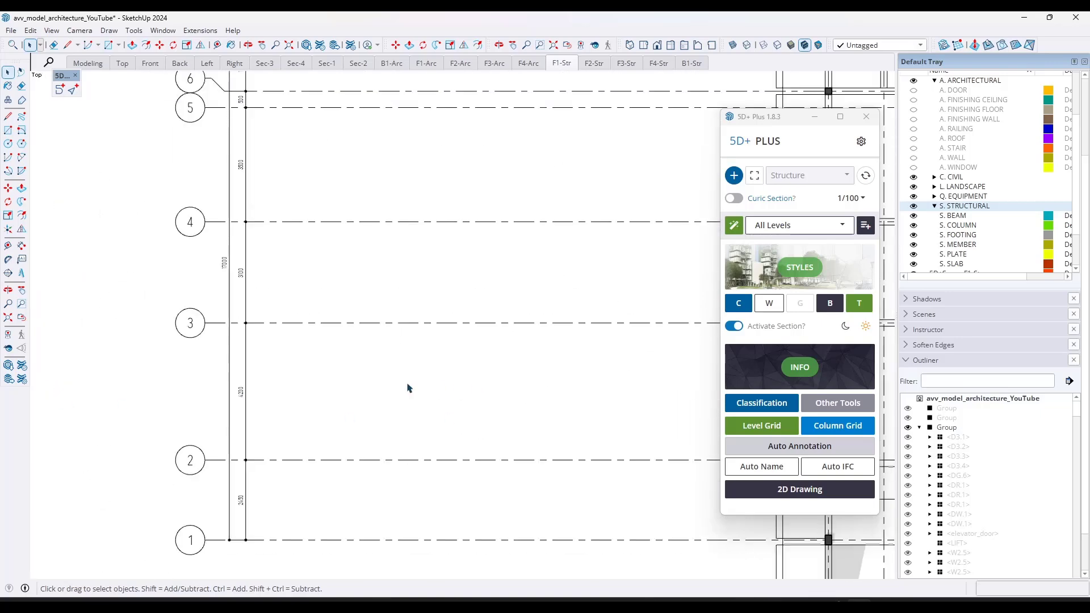
scroll(423, 386, "up", 3)
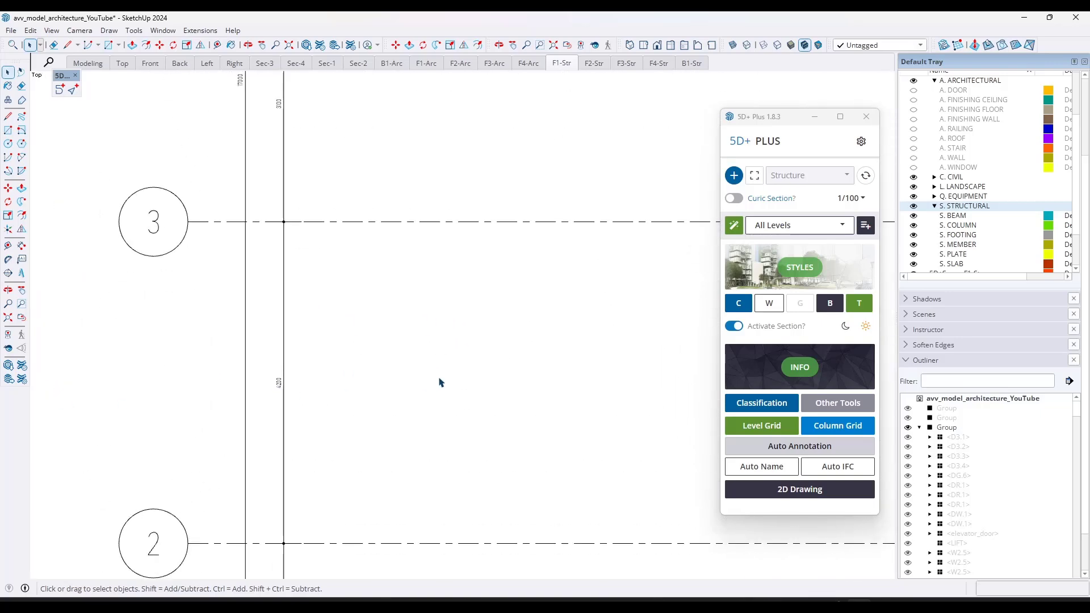
scroll(432, 385, "down", 3)
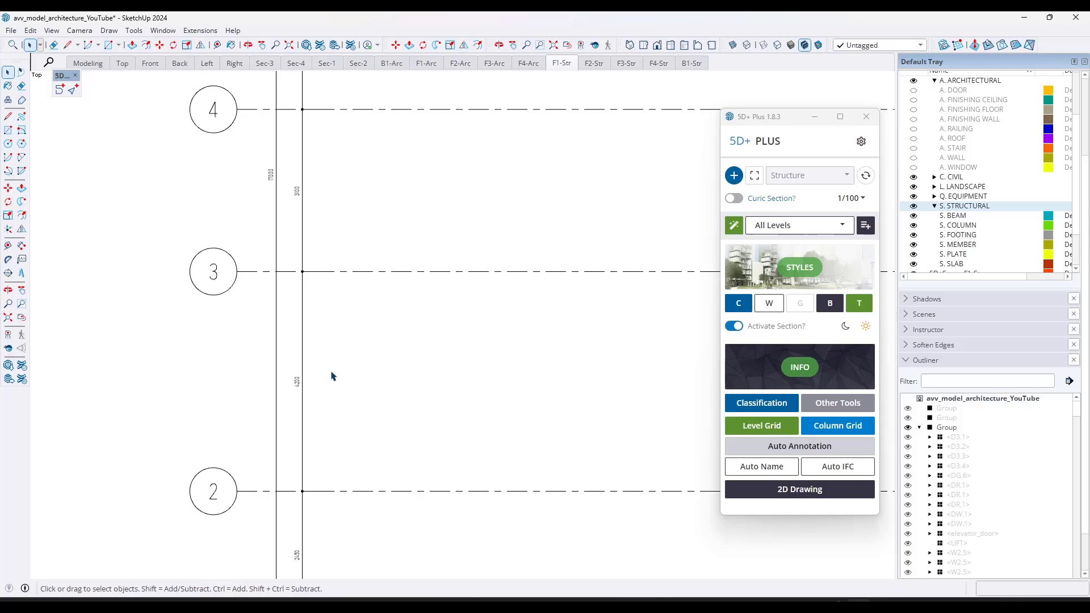
left_click(299, 381)
scroll(300, 382, "down", 5)
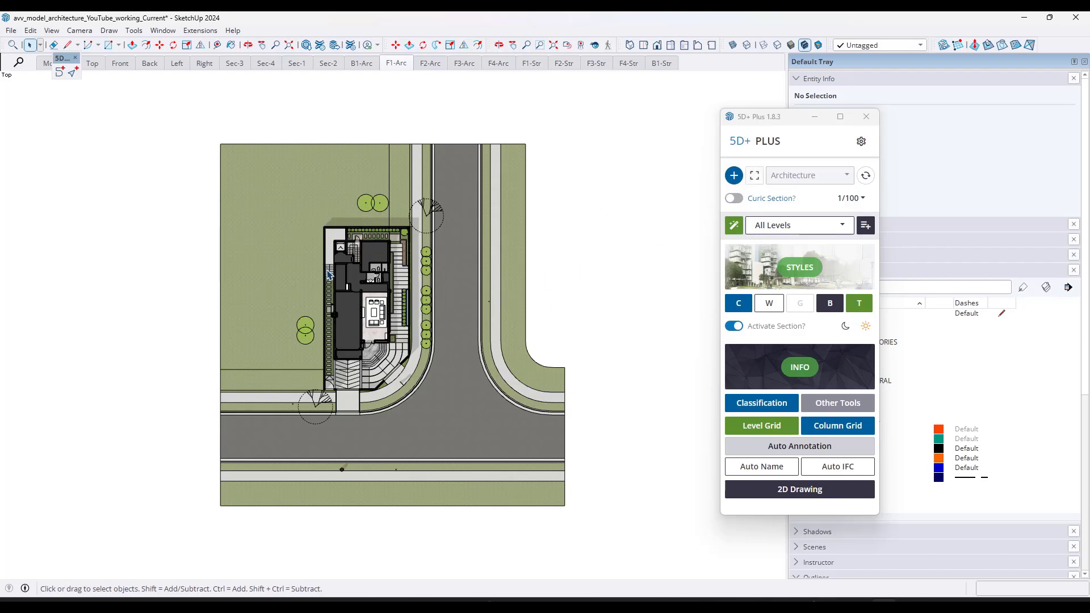
Compare the F3-Arc and F1-Arc scenes in the working model, and select the site group on F1-Arc to check its extents.
left_click(464, 63)
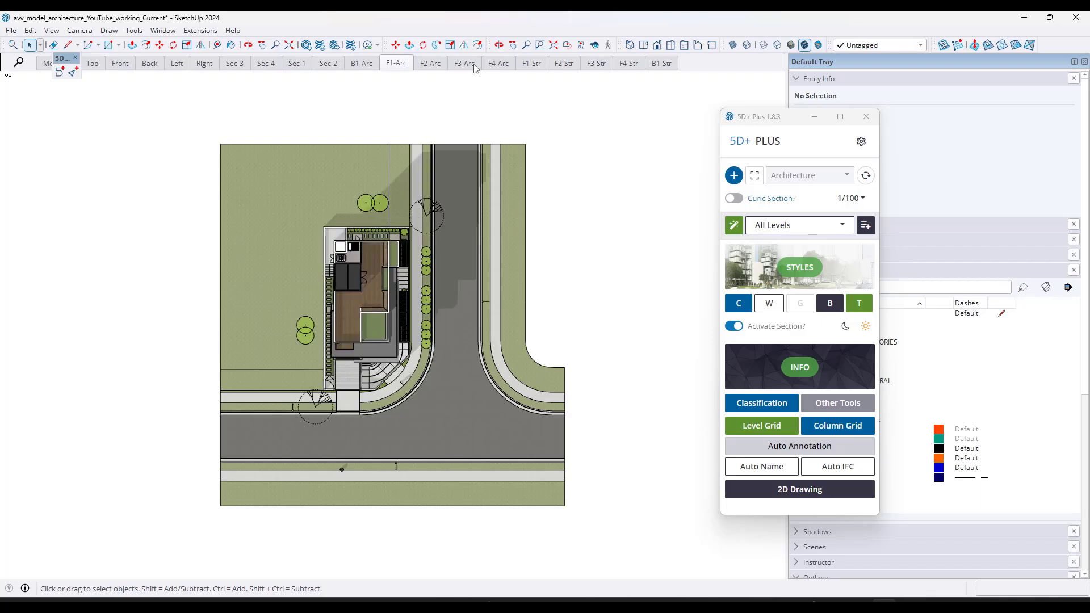
left_click(396, 63)
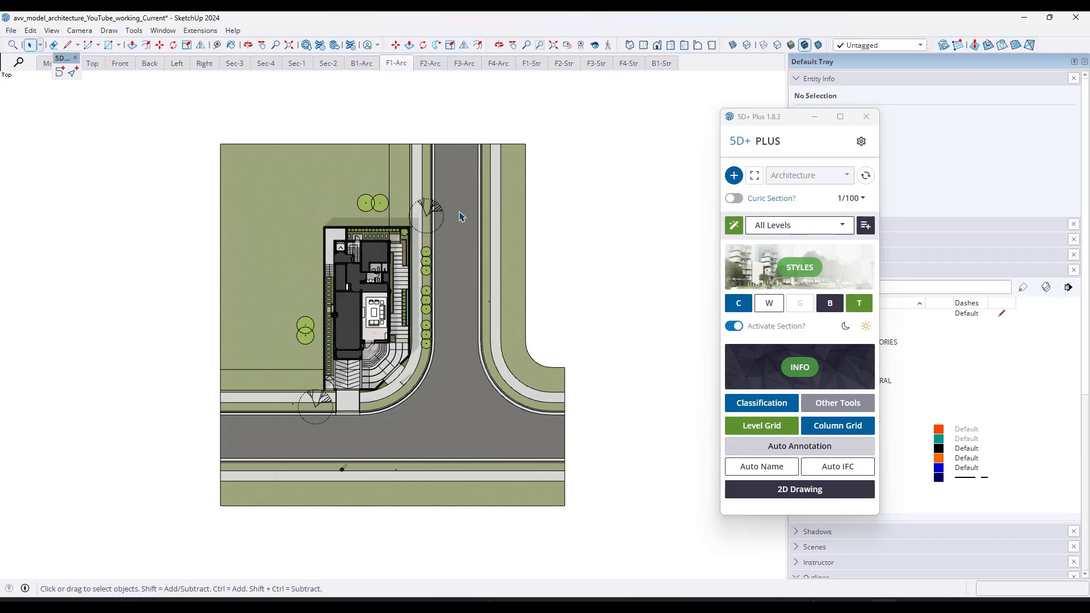
left_click(489, 283)
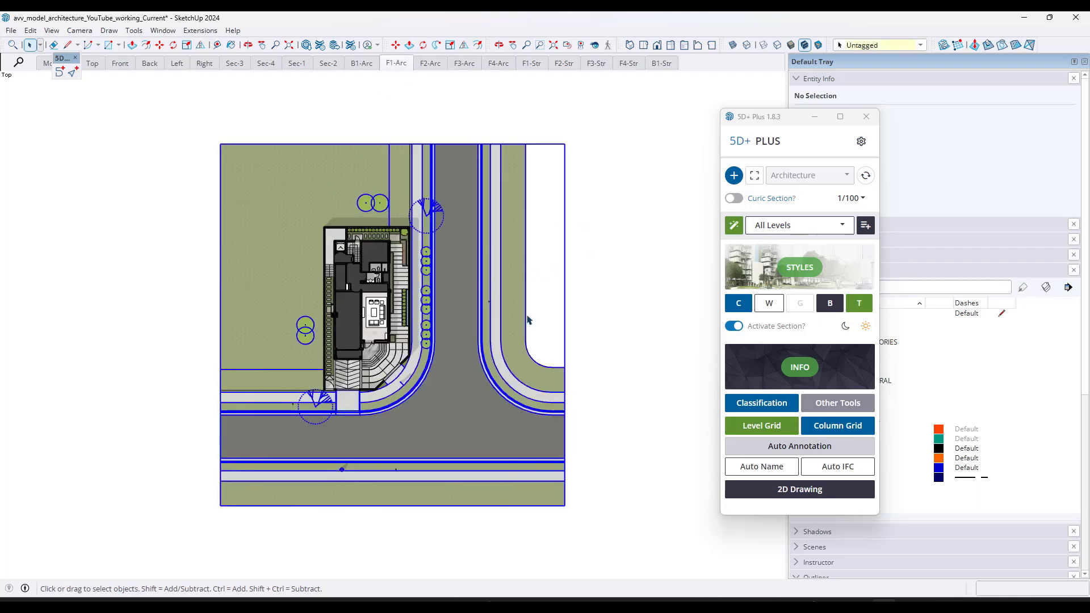
left_click(596, 267)
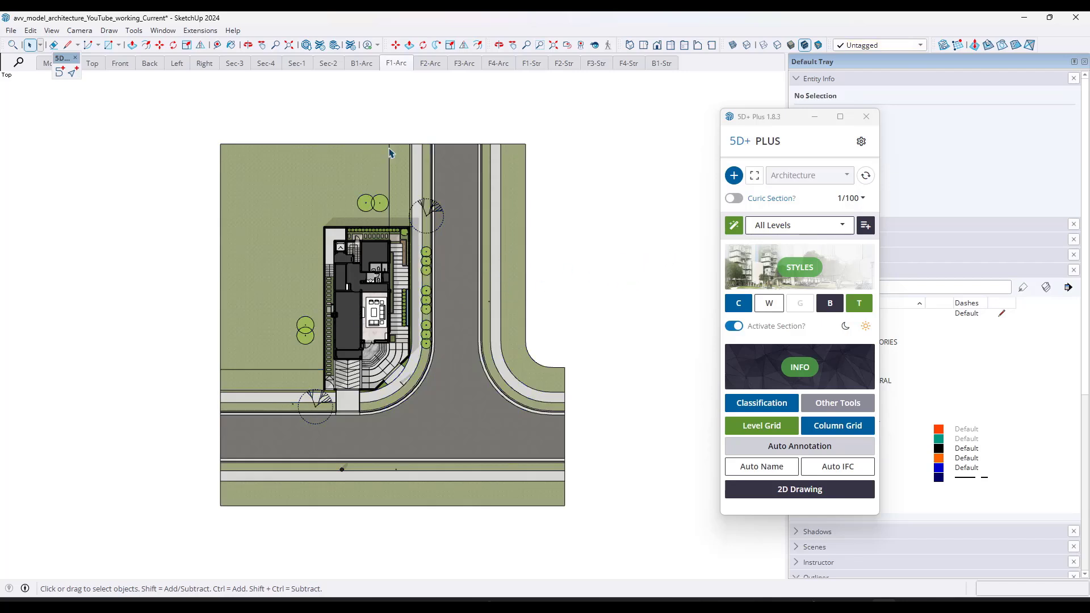
Start custom view bounds on F1-Arc without copying from another scene and stretch them inward to fit closely around the house.
left_click(755, 176)
left_click(783, 203)
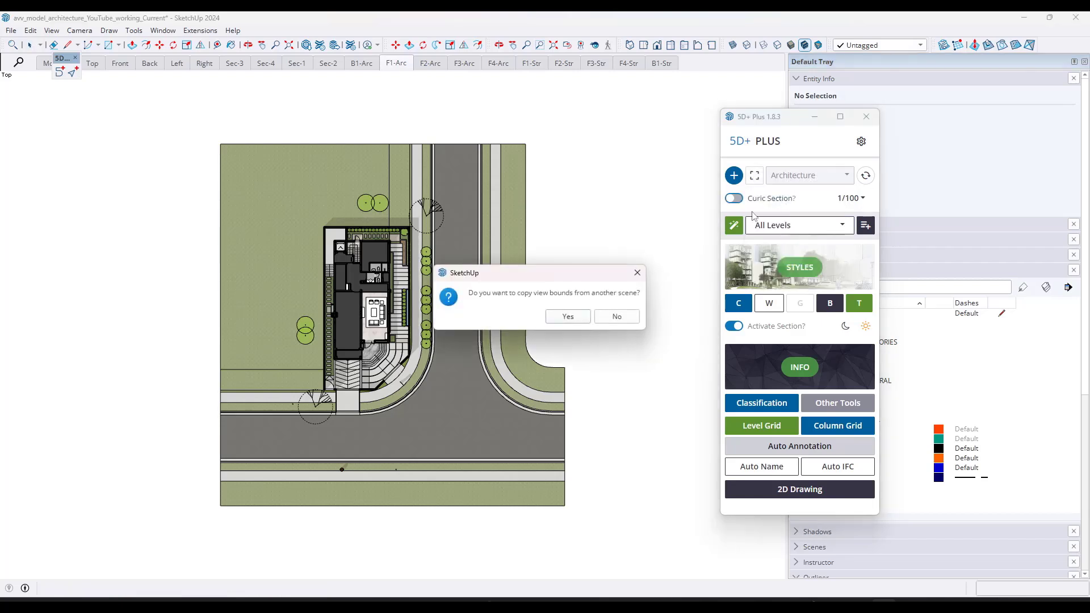
left_click(617, 316)
left_click_drag(220, 312, 320, 404)
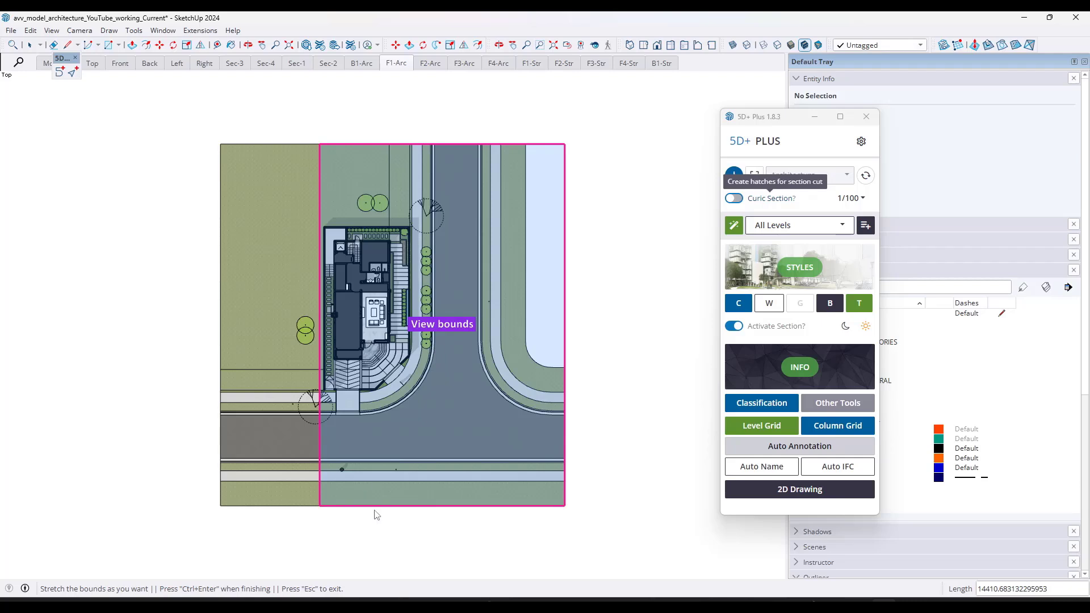
left_click_drag(376, 505, 392, 399)
left_click_drag(564, 365, 418, 306)
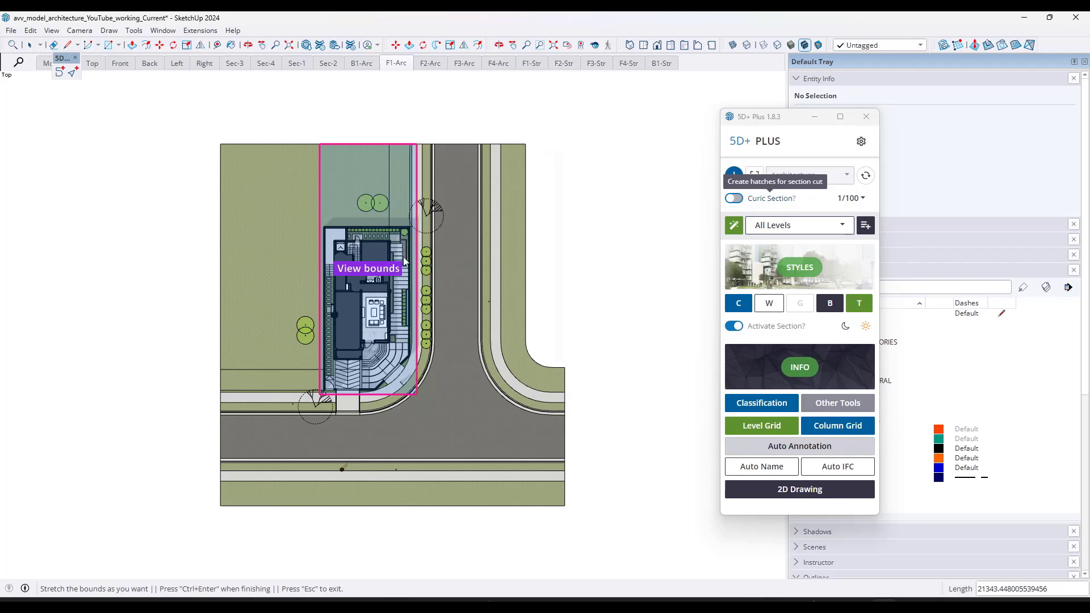
left_click_drag(373, 145, 375, 225)
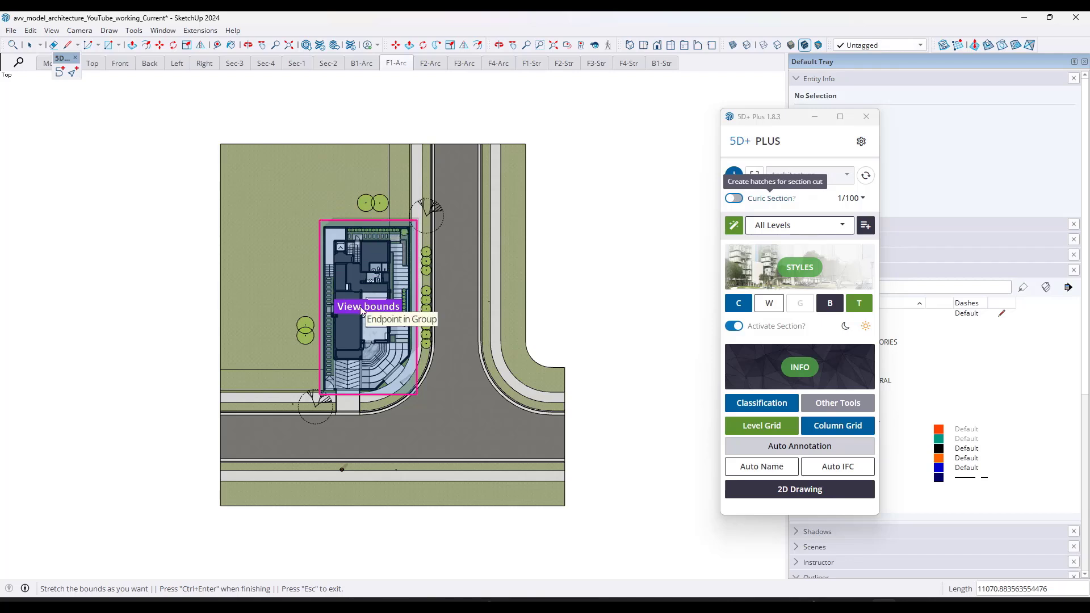
Save the F1-Arc view bounds for the current scene with Update view set to Yes.
key("ctrl+Return")
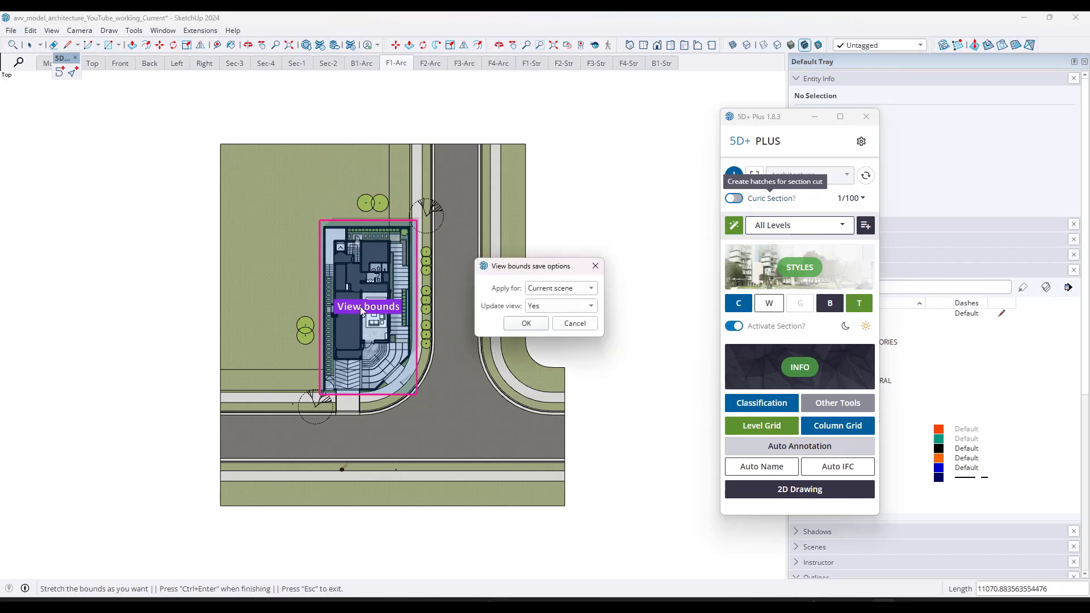
left_click(550, 291)
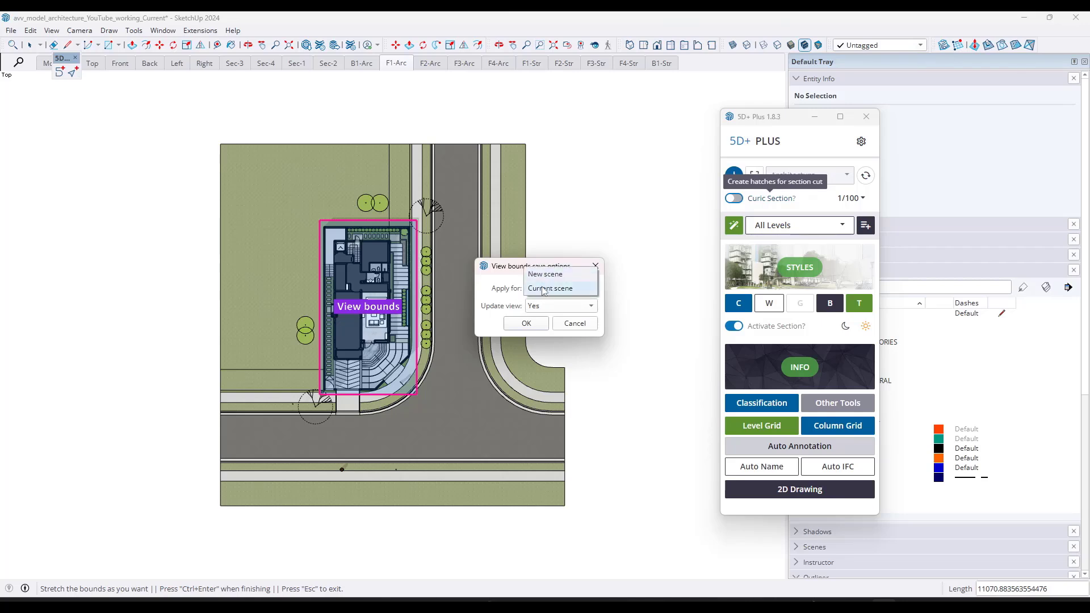
left_click(546, 290)
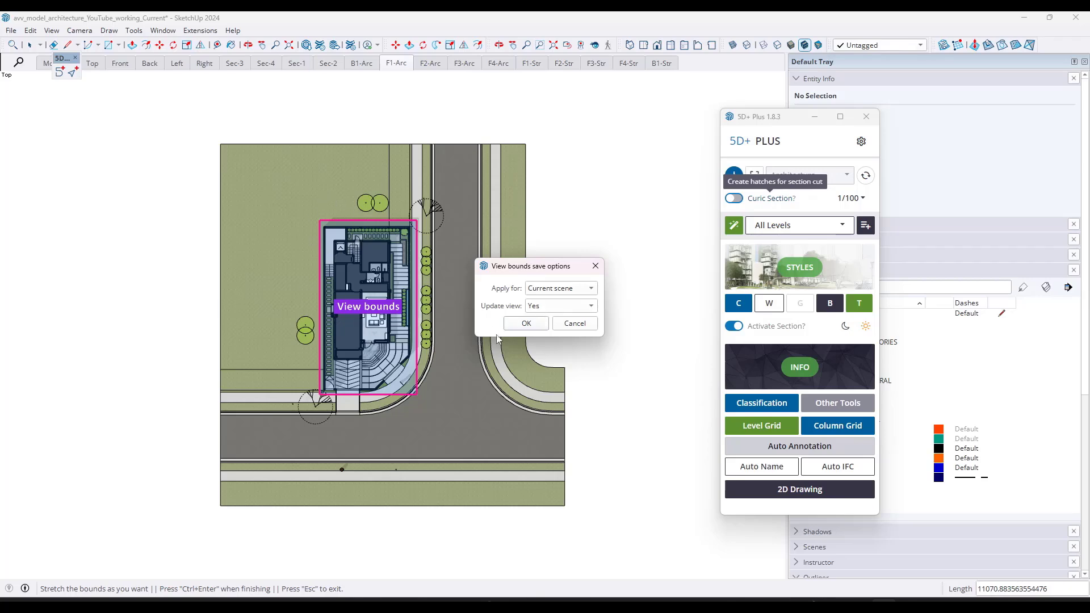
left_click(527, 324)
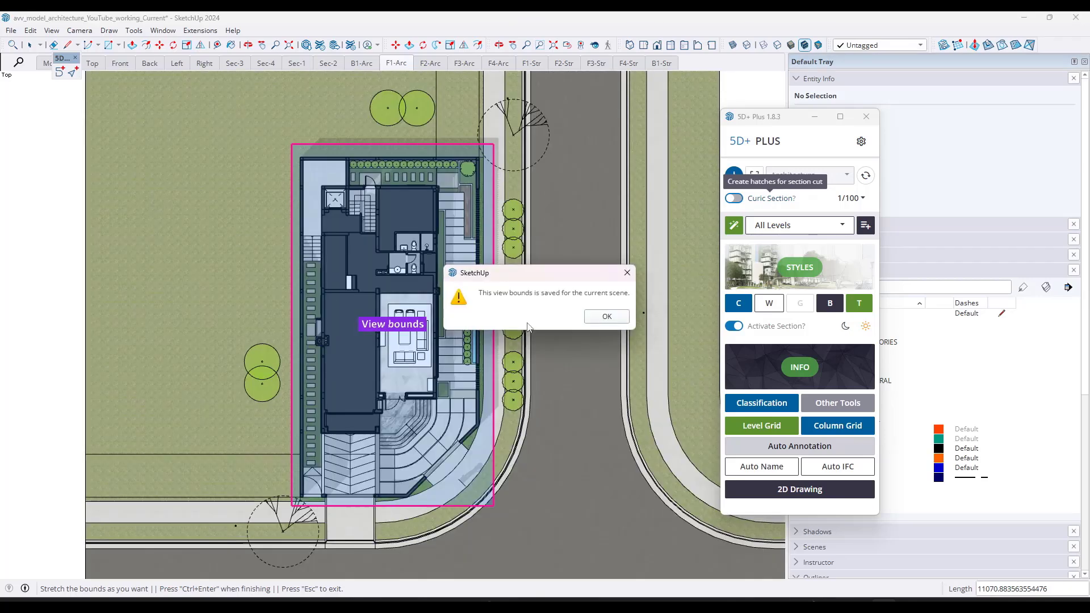
left_click(605, 318)
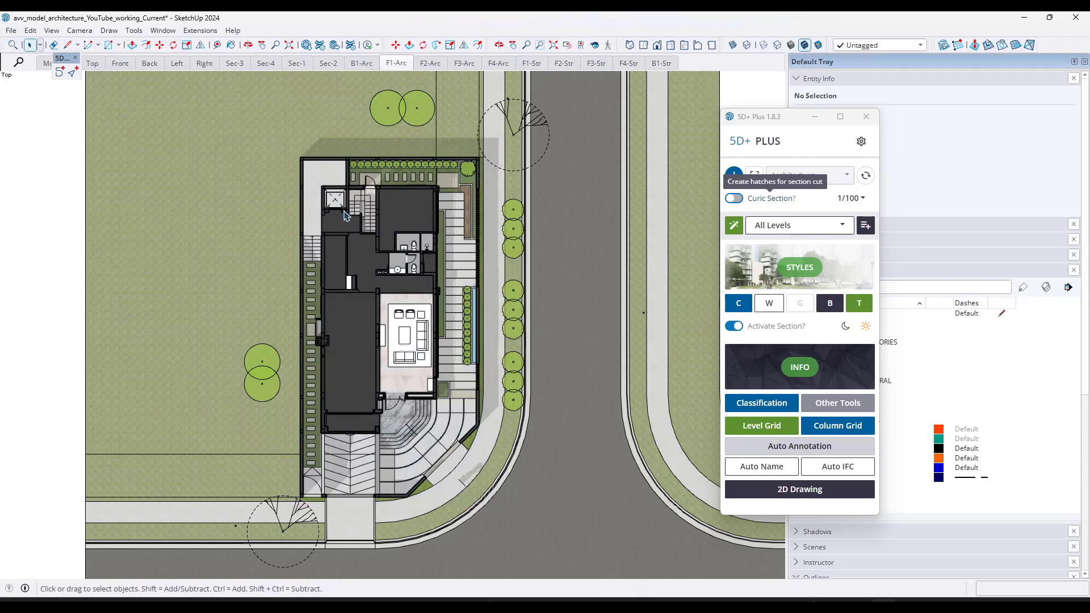
Copy the view bounds from F1-Arc to the F3-Arc scene and save them for the current scene.
left_click(463, 63)
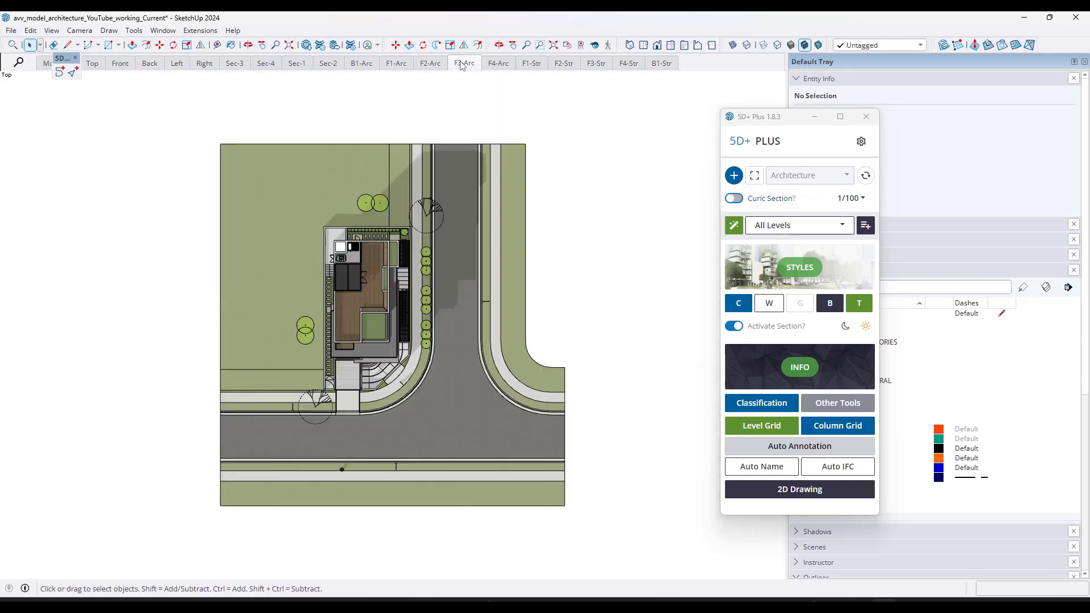
left_click(755, 175)
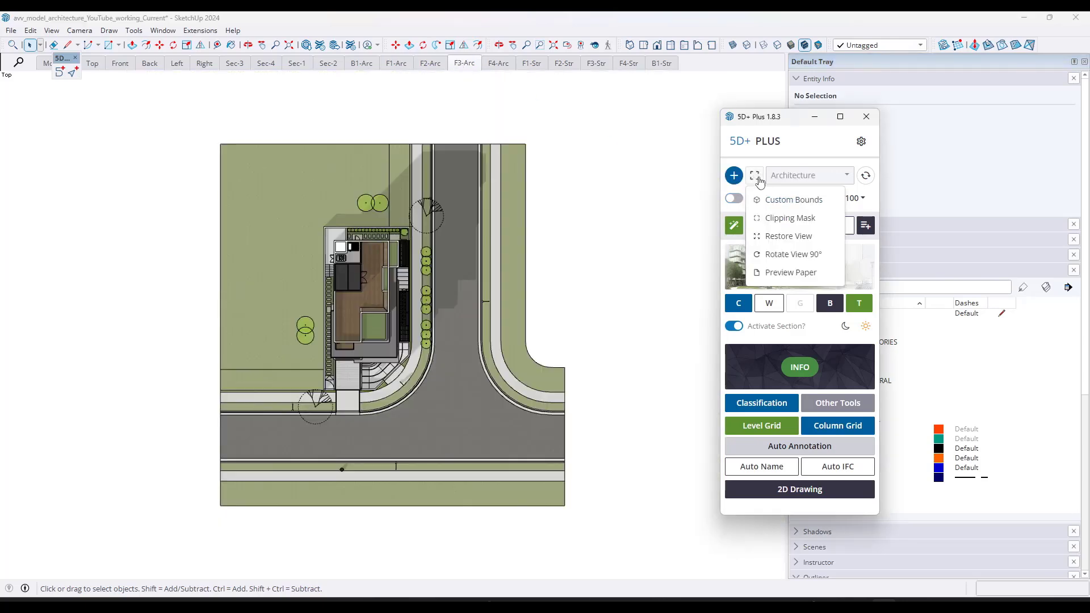
left_click(781, 200)
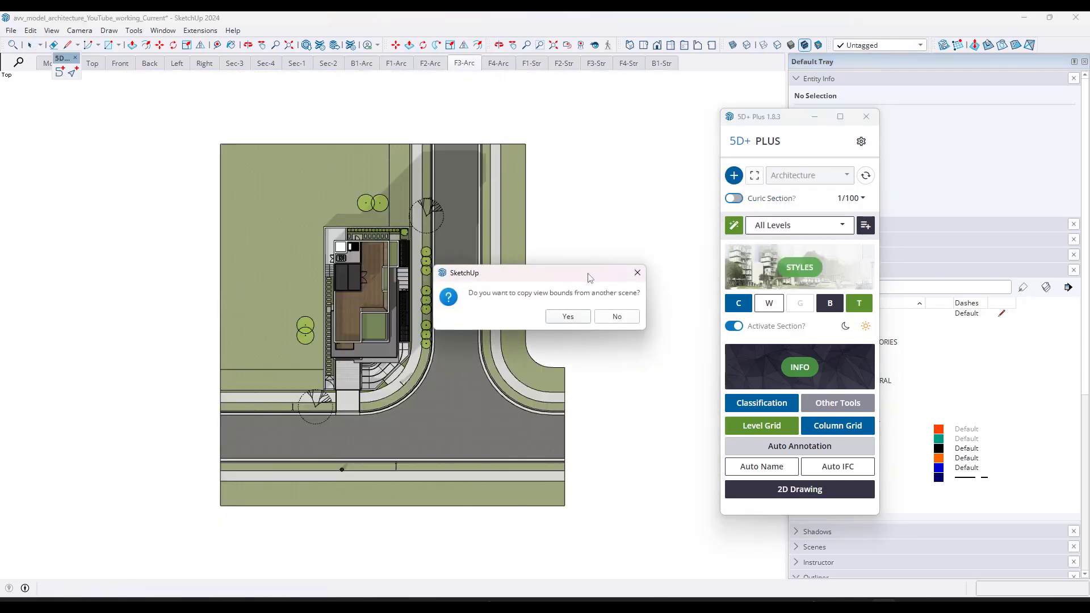
left_click(561, 317)
left_click(561, 300)
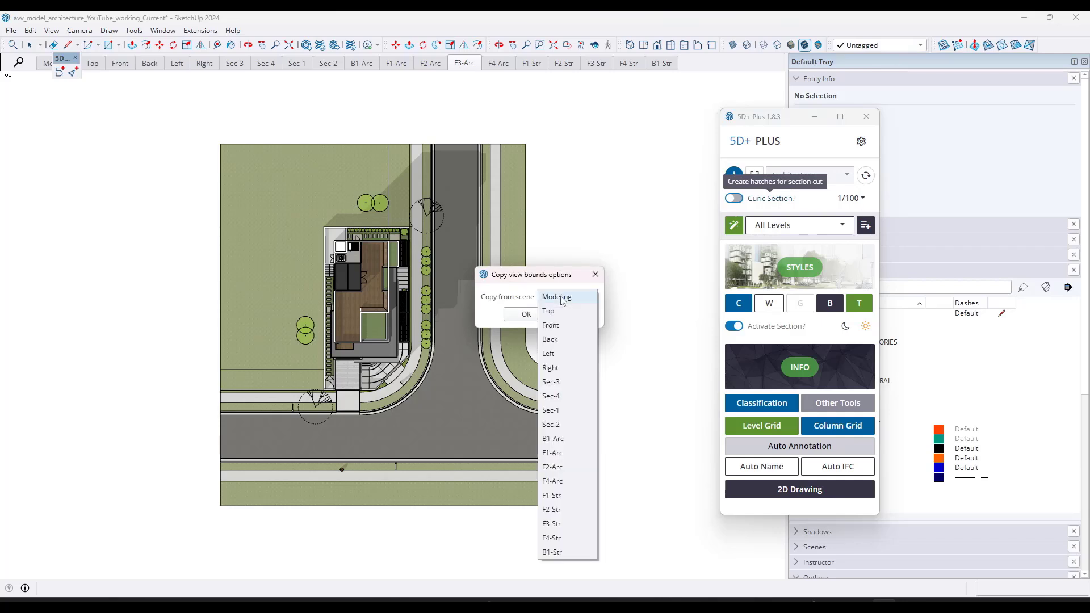
left_click(555, 452)
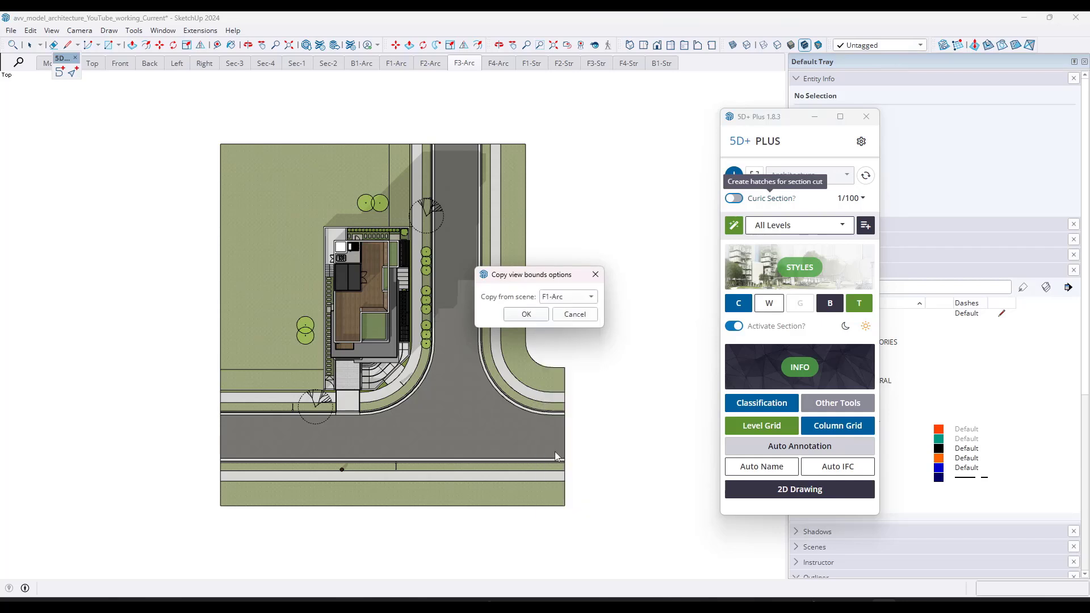
left_click(527, 314)
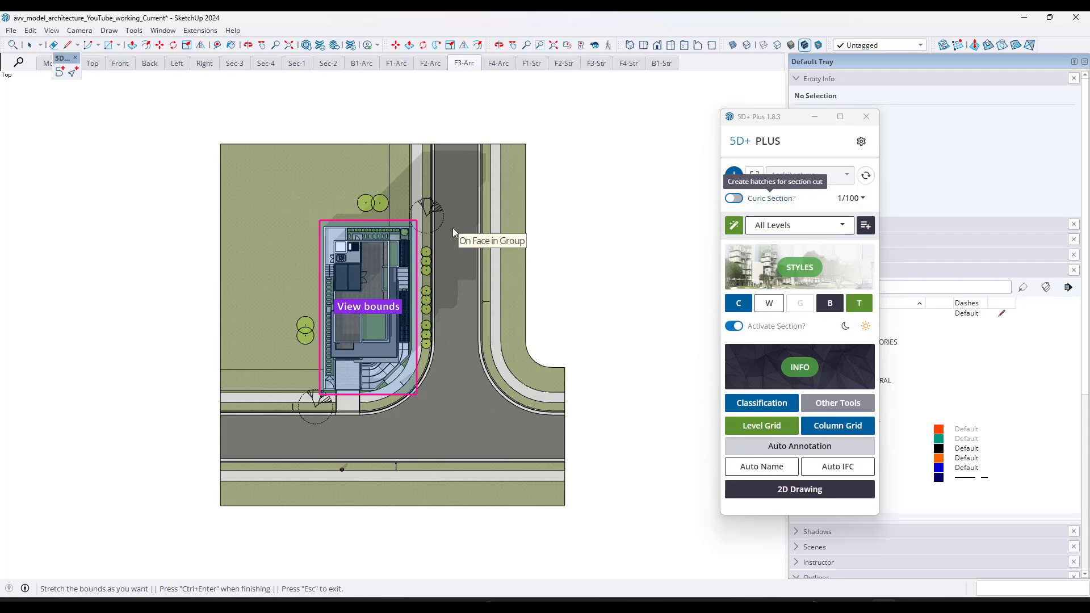
key("ctrl+Return")
left_click(536, 325)
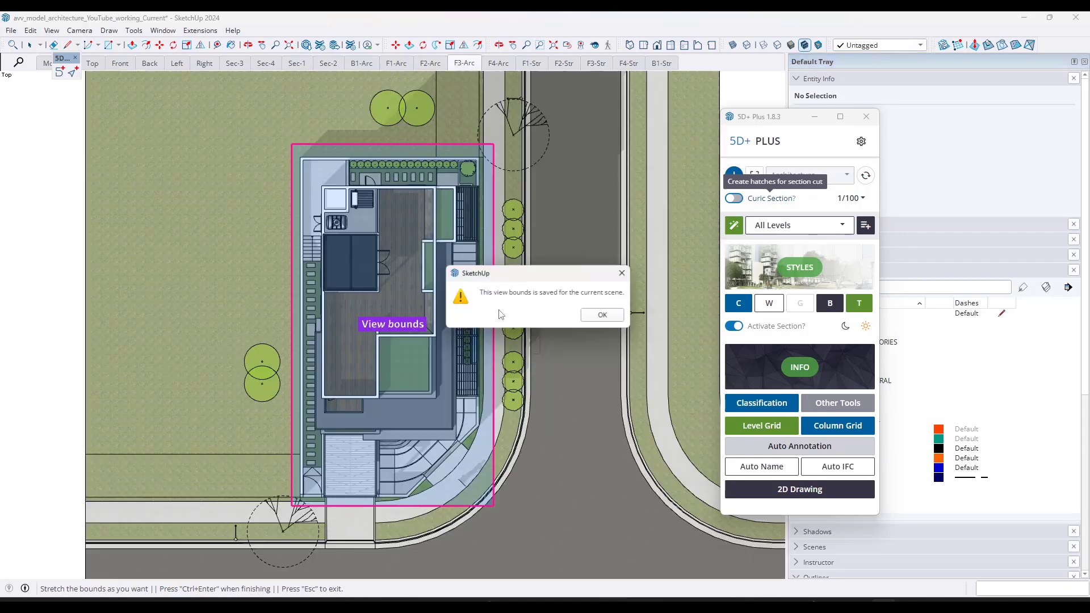
left_click(605, 316)
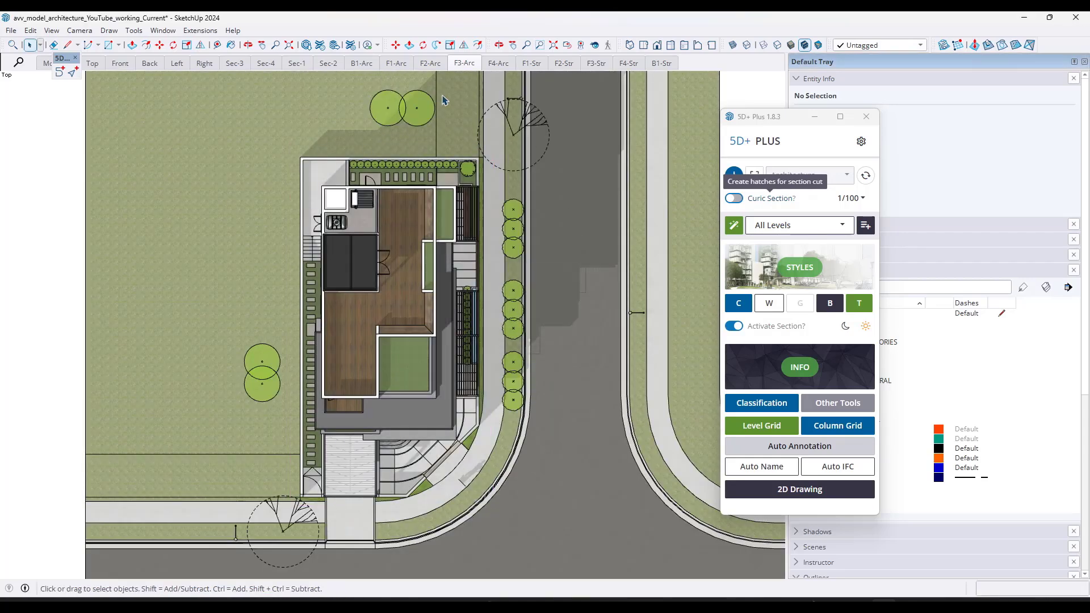
Compare the F1-Arc, F3-Arc and F2-Arc scenes to check that the house is framed alike, and look closely at the F2-Arc labels.
left_click(392, 65)
left_click(469, 67)
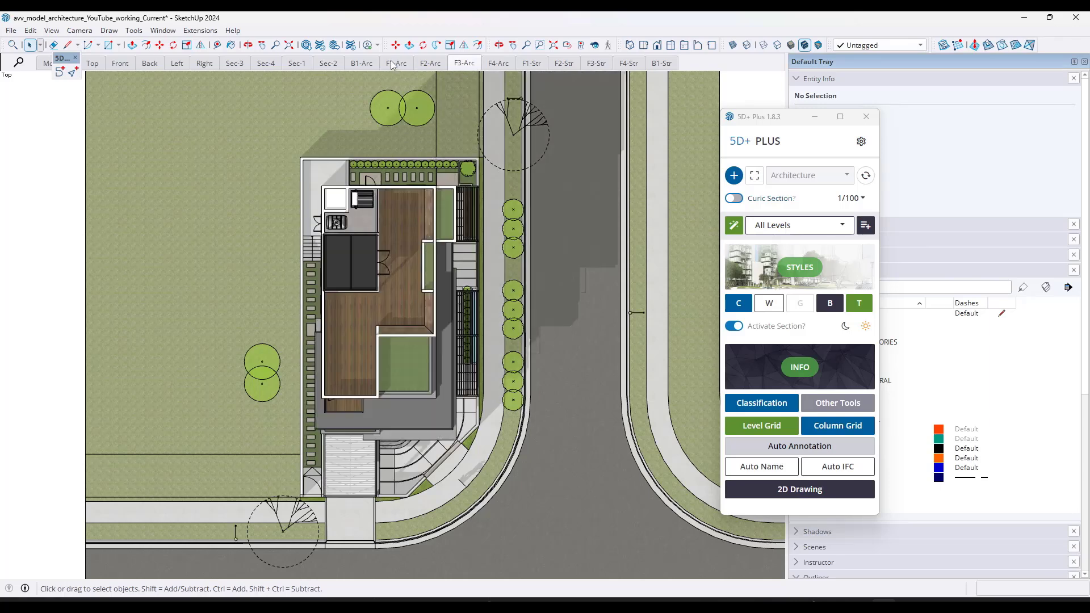
left_click(393, 66)
left_click(465, 63)
left_click(397, 66)
left_click(465, 67)
key("Page_Up")
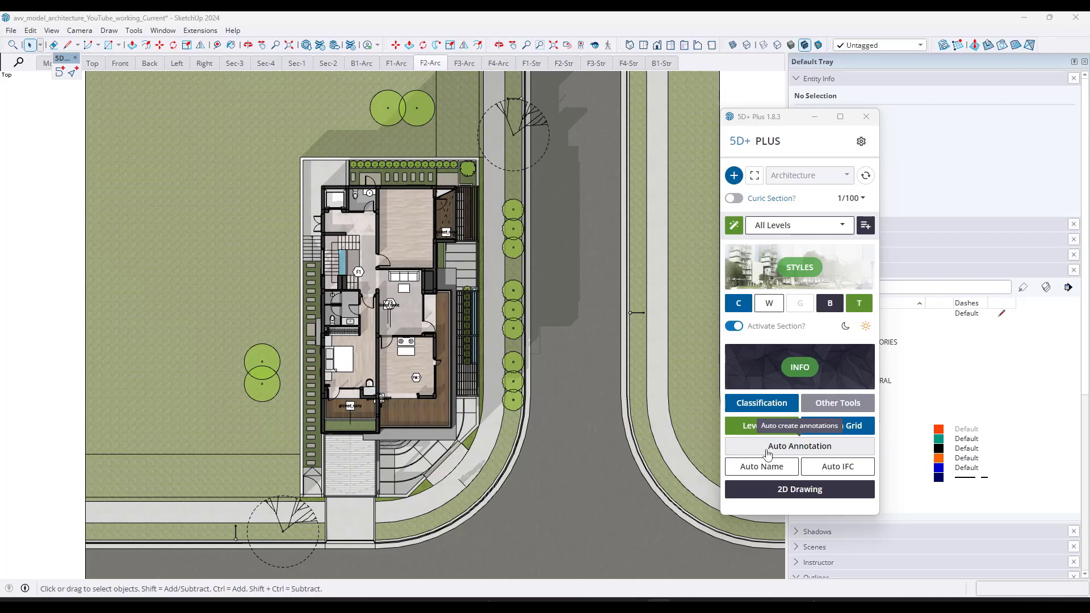
scroll(284, 301, "up", 3)
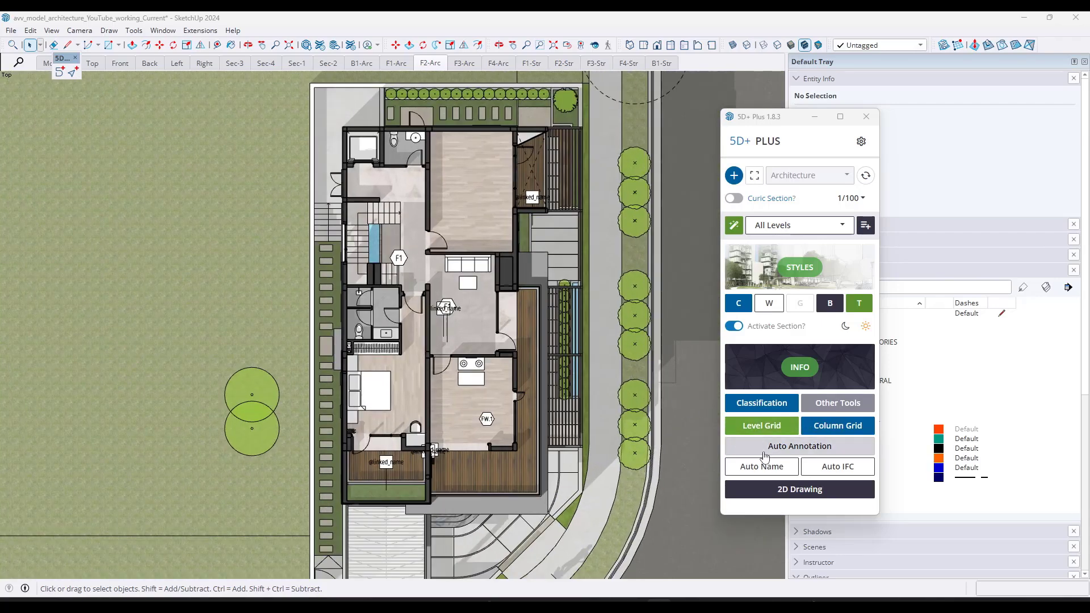
Add a floor label on F3-Arc at the centre of the object, with zero move, model-axes orientation and 0° rotation.
key("Page_Down")
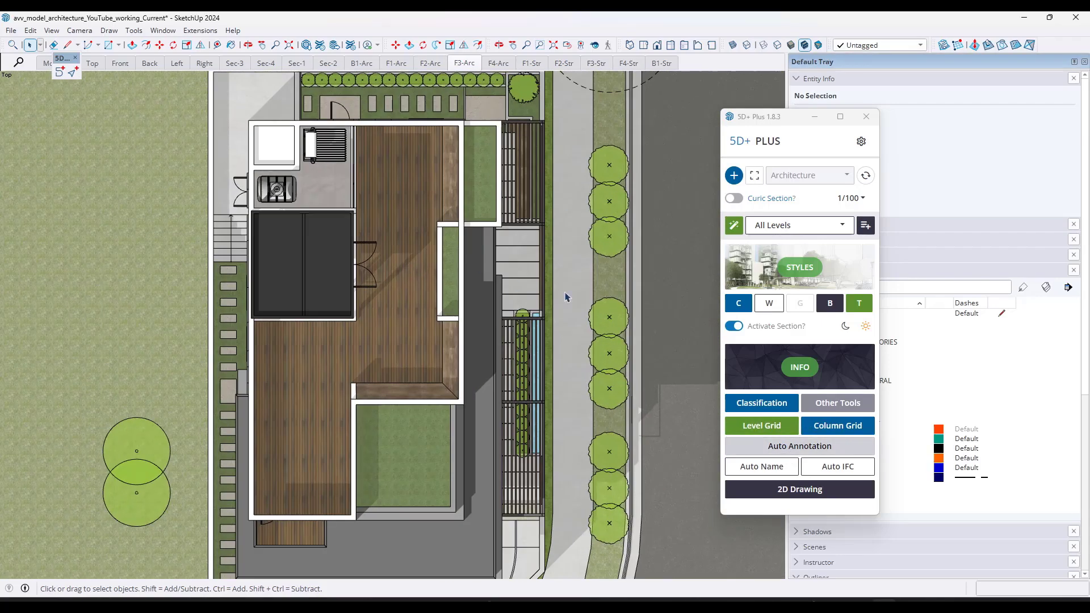
left_click(819, 450)
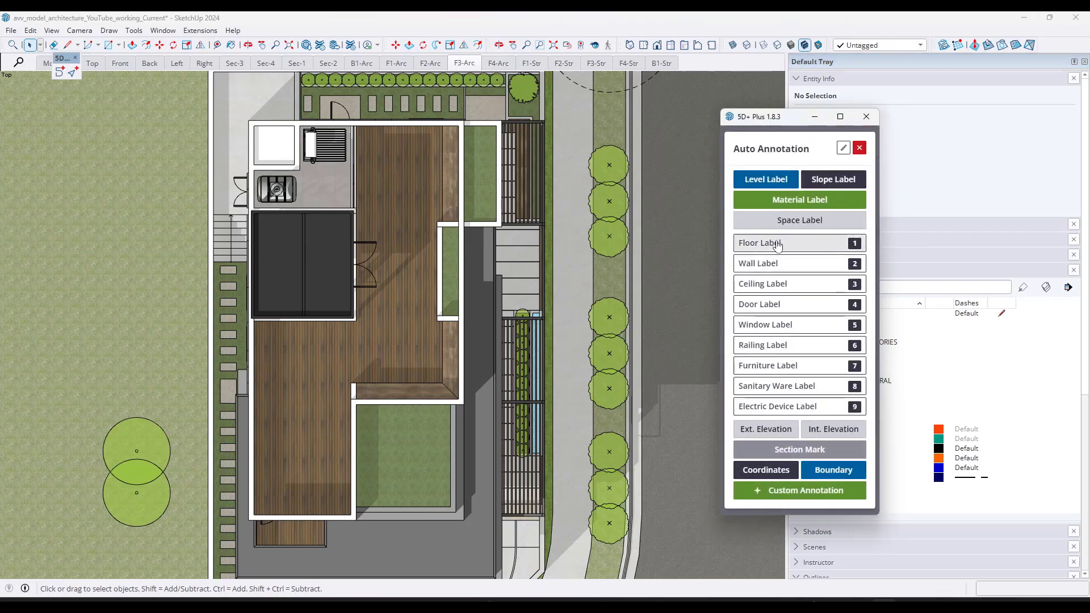
left_click(779, 244)
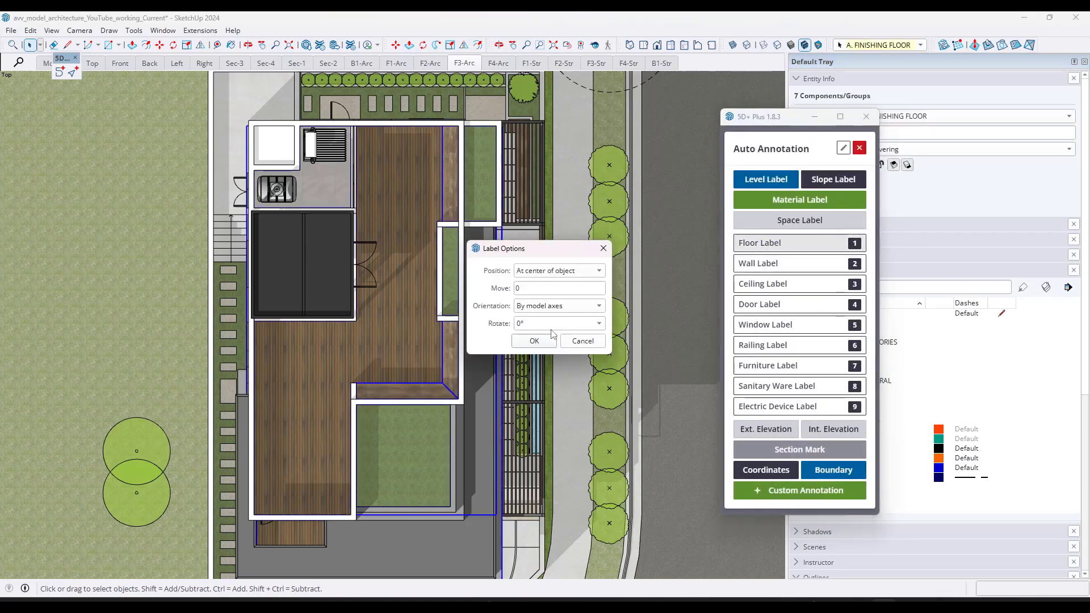
left_click(532, 341)
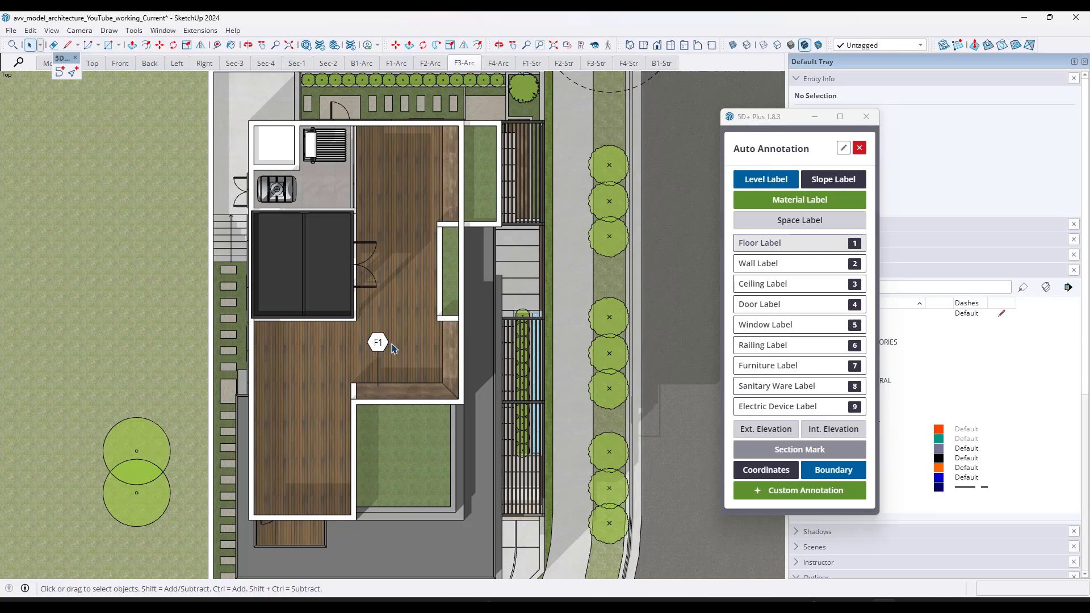
Try a wall label on F3-Arc at the centre of the object with 0° rotation, and delete it.
left_click(783, 263)
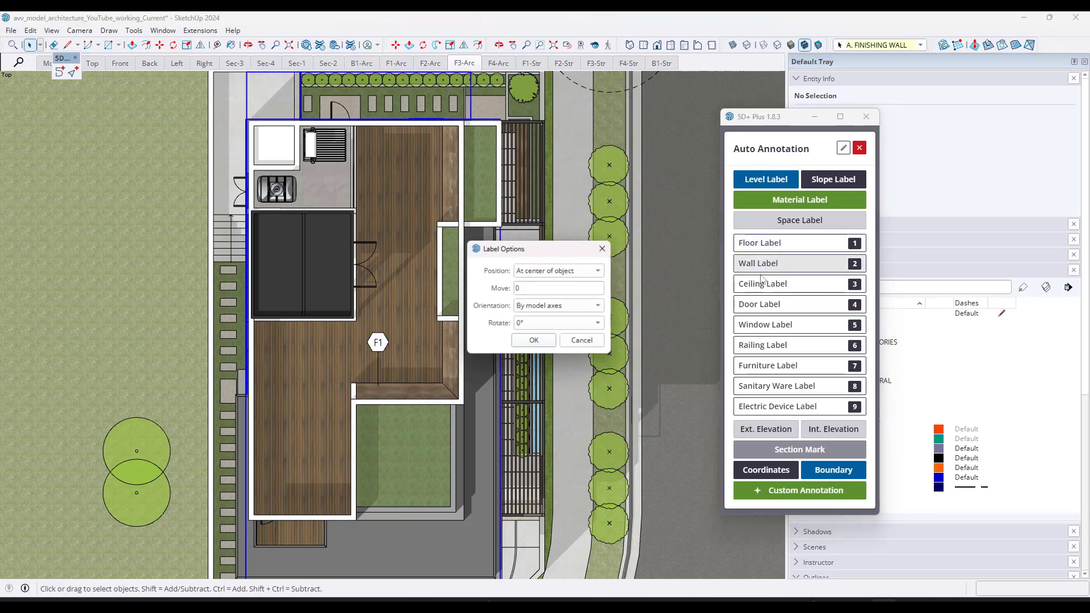
left_click(534, 342)
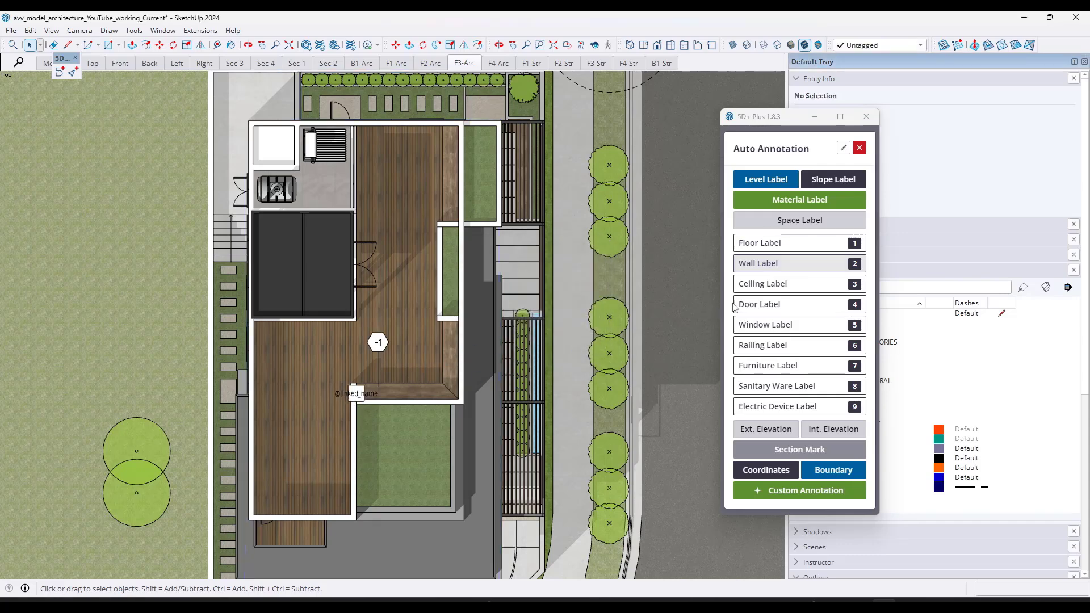
left_click(355, 397)
key("Delete")
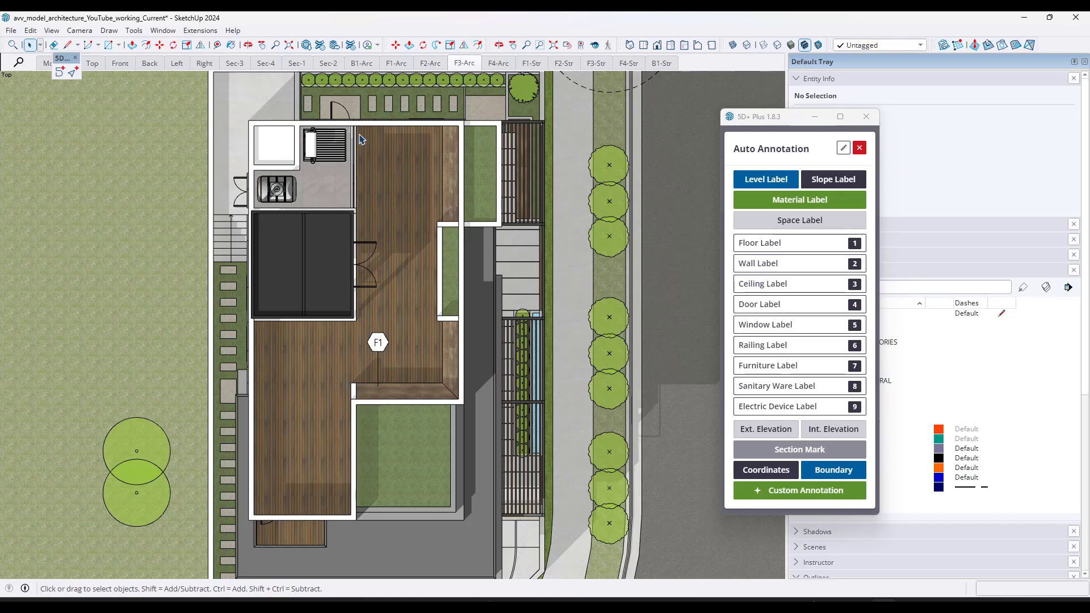
Select the wood floor face inside the F3-Arc flooring group and add a material label with the Default material name and 0° rotation.
scroll(386, 224, "up", 4)
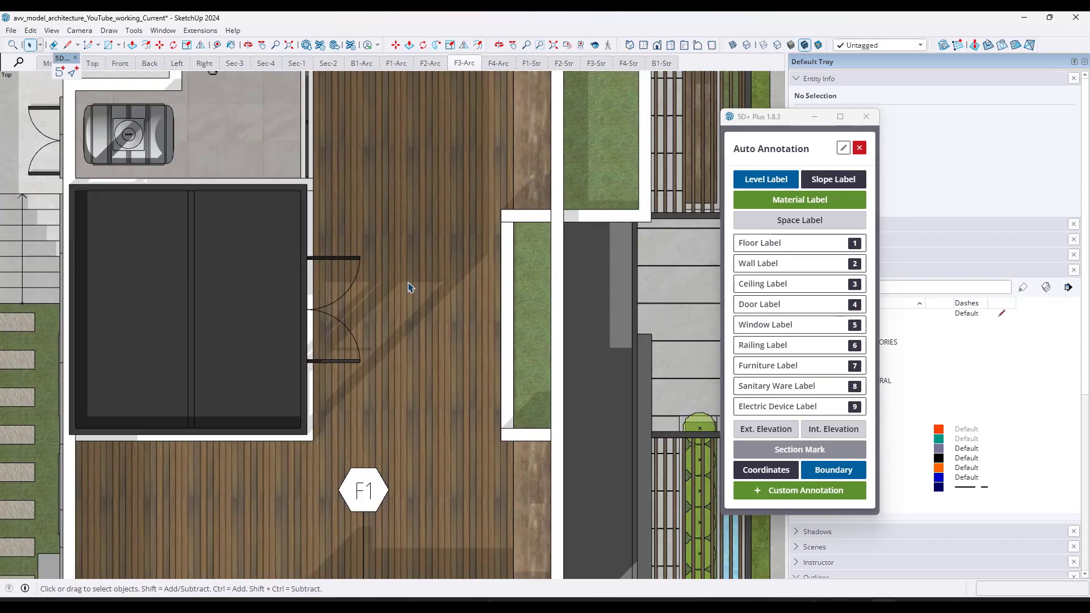
scroll(409, 286, "down", 3)
double_click(410, 288)
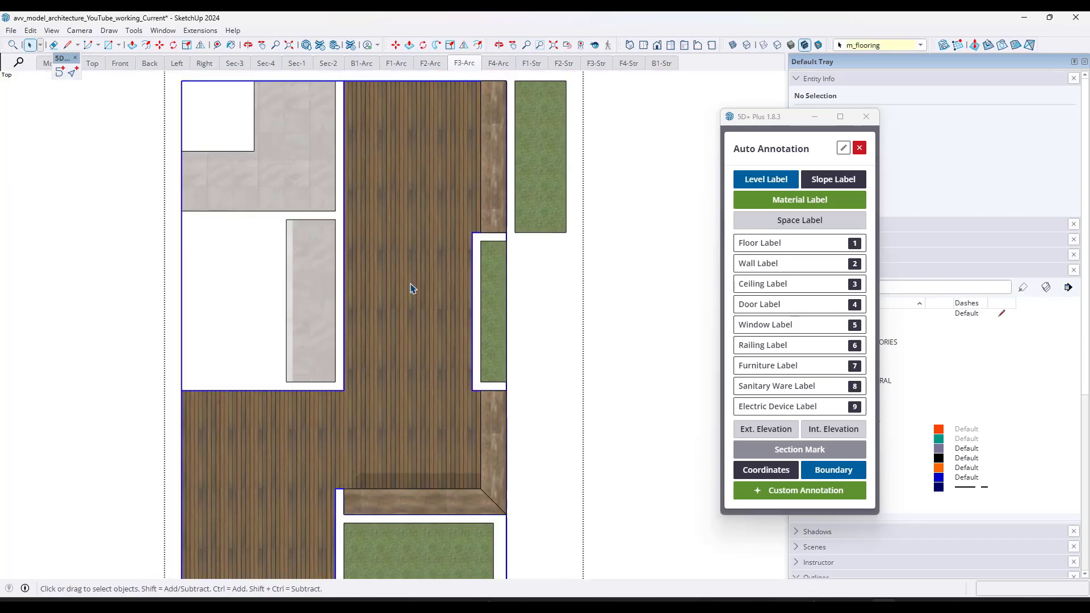
double_click(413, 289)
left_click(414, 292)
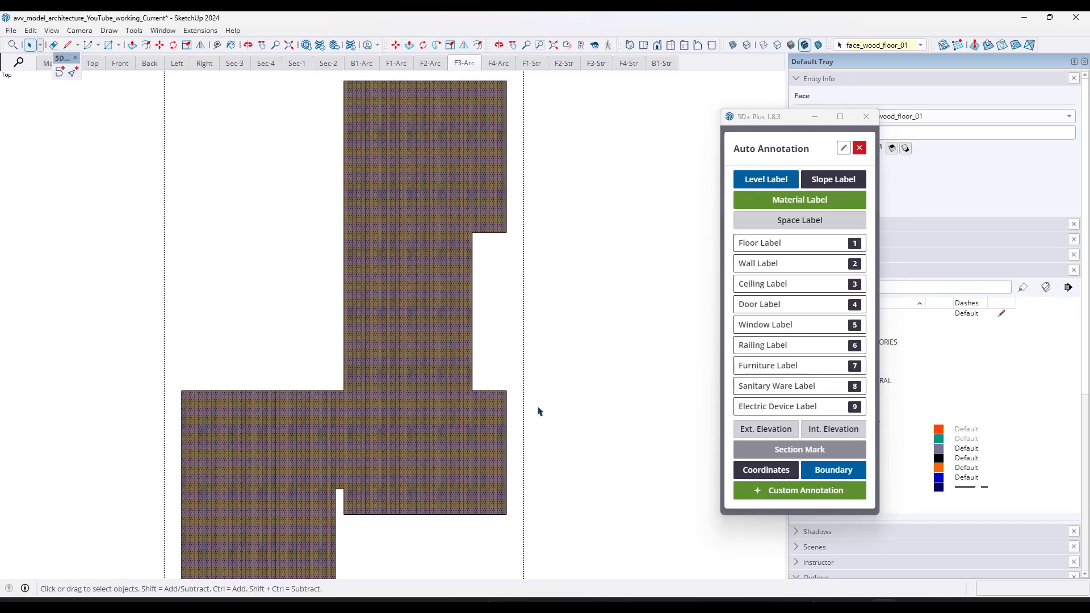
left_click(792, 206)
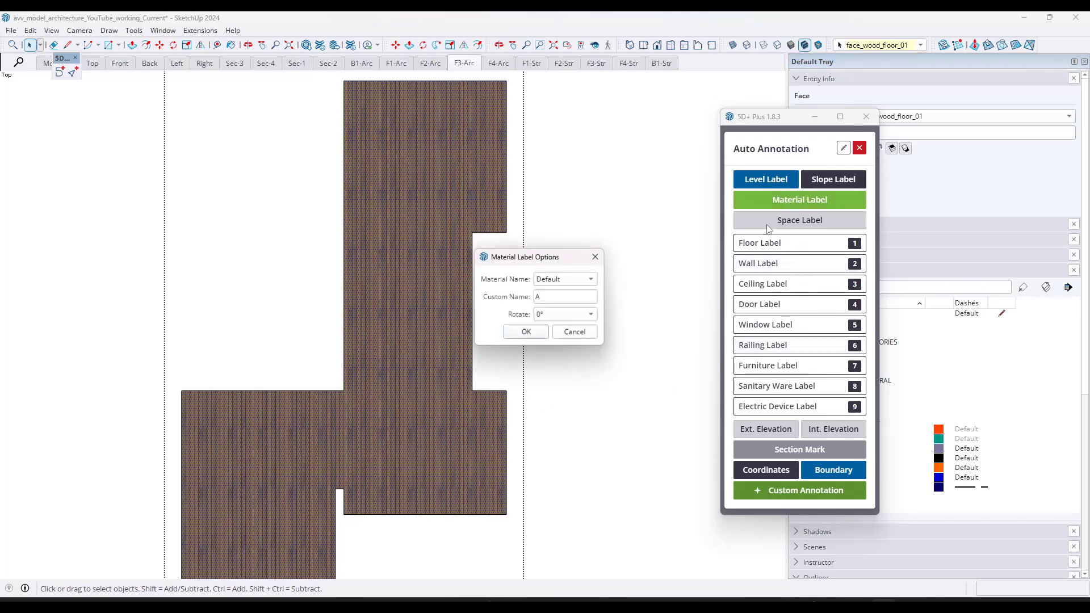
left_click(526, 334)
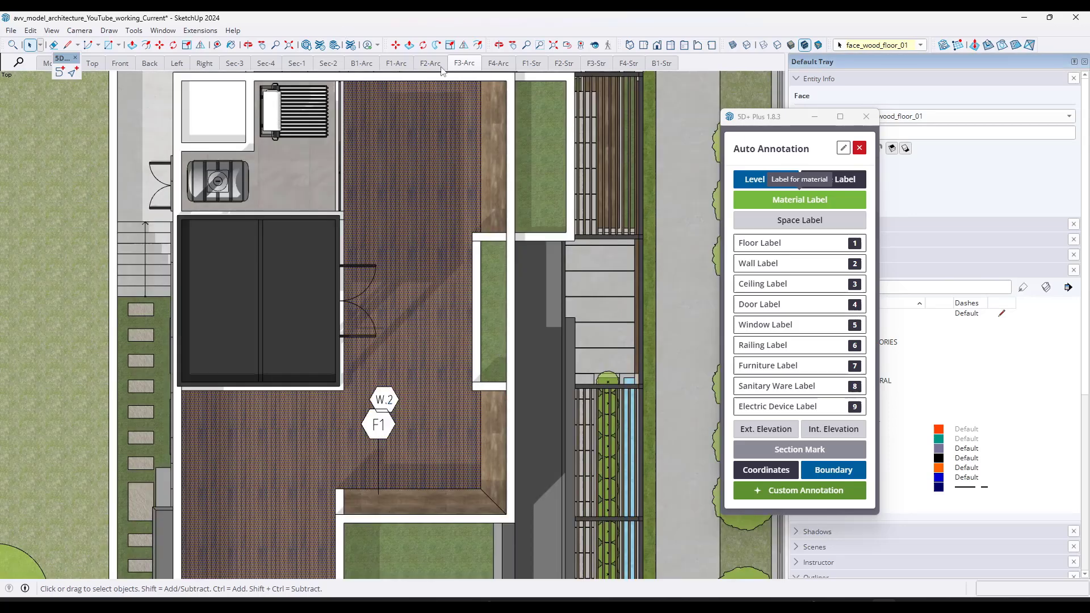
Select the hallway floor face inside the F2-Arc flooring group and add a material label with the Default material name and 0° rotation.
left_click(489, 64)
left_click(431, 66)
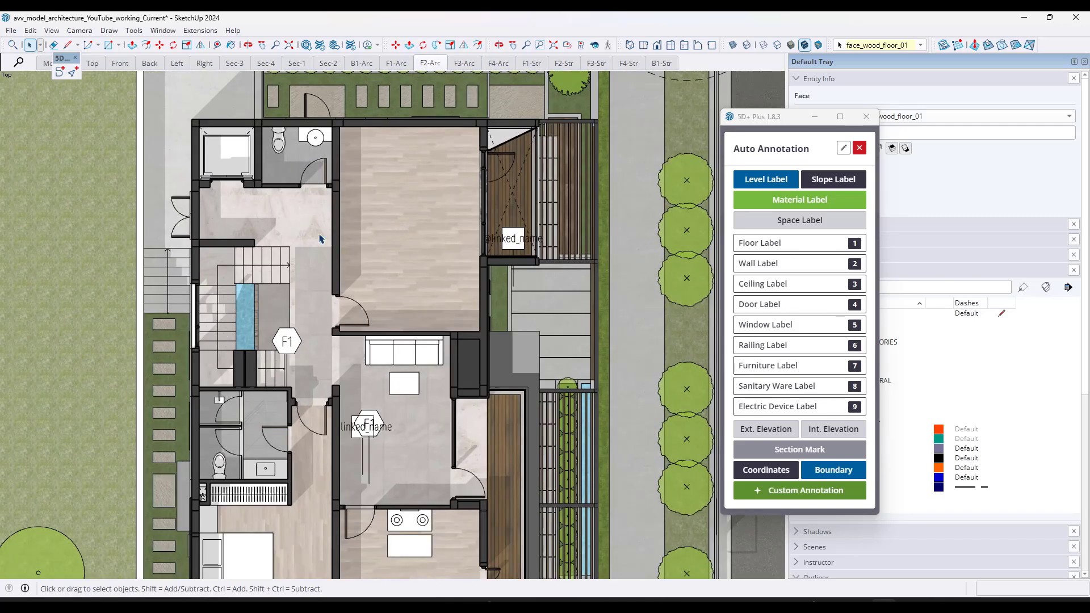
double_click(308, 230)
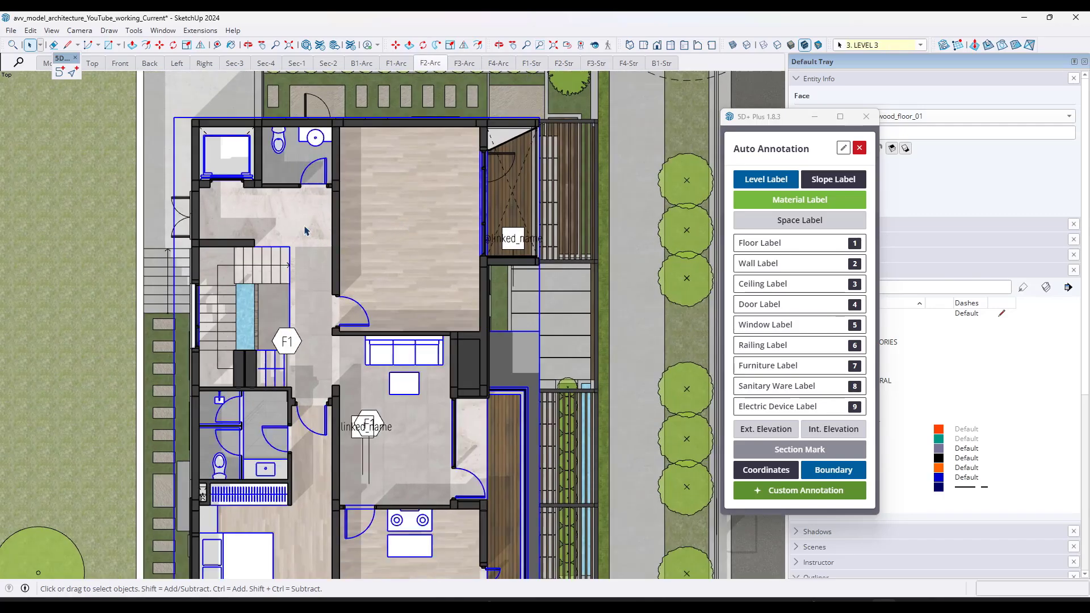
double_click(306, 229)
double_click(306, 229)
left_click(306, 228)
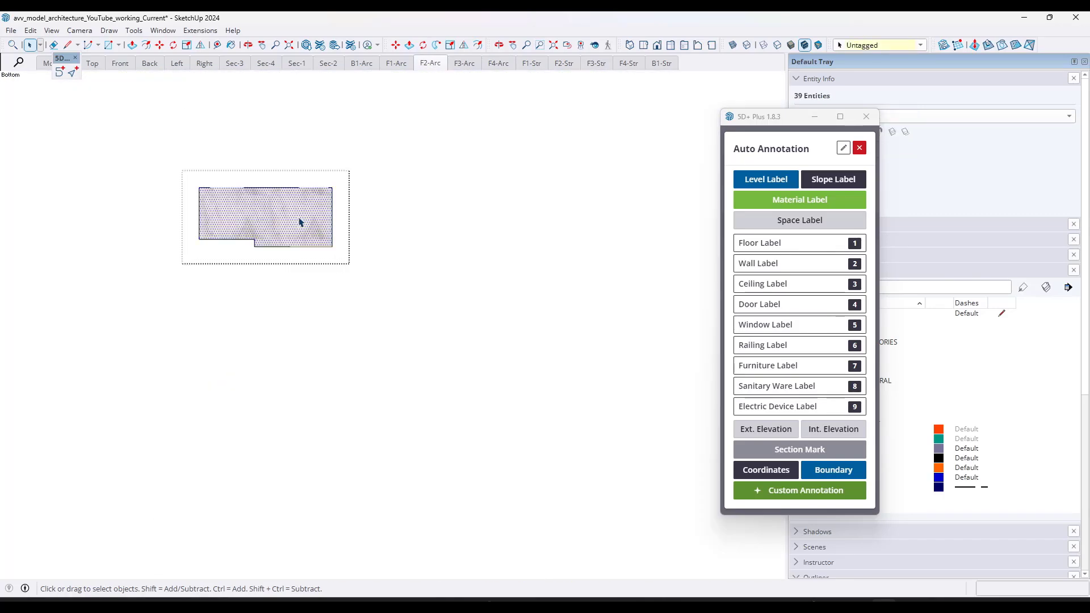
left_click(794, 206)
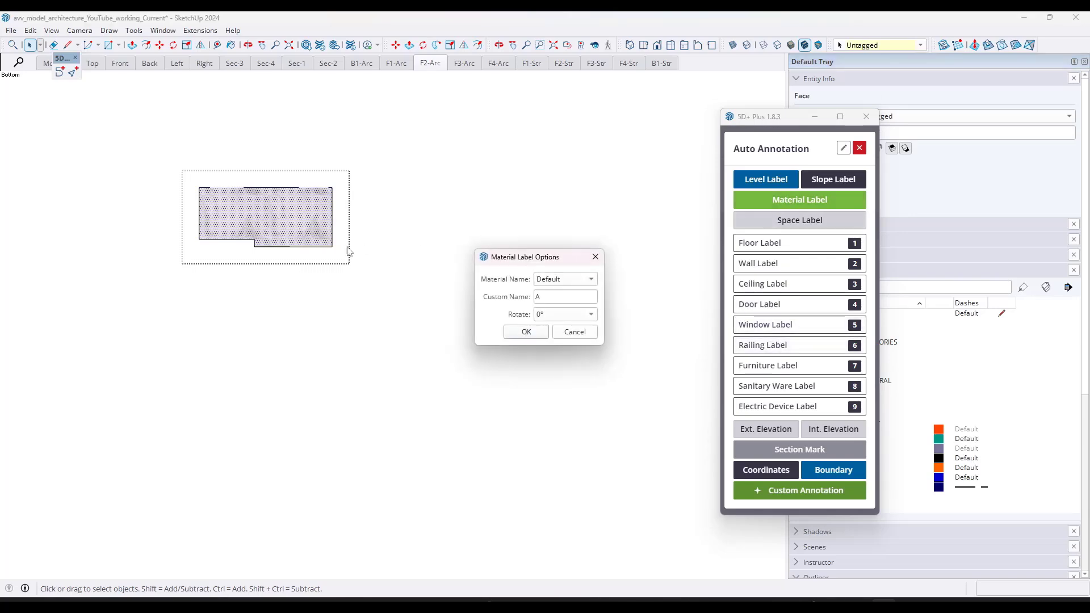
left_click(524, 333)
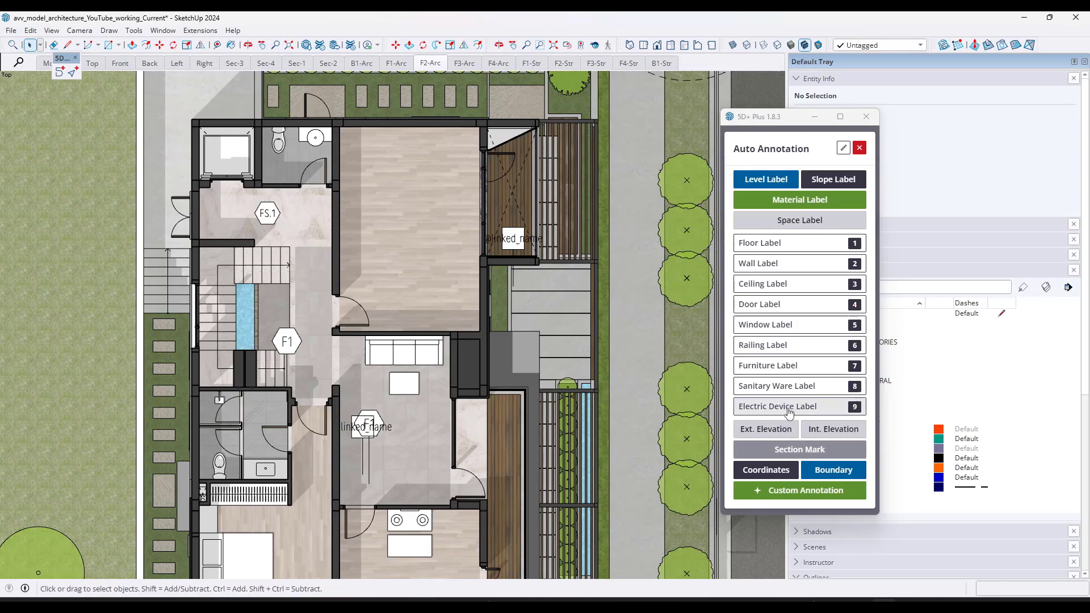
scroll(401, 380, "down", 3)
scroll(401, 379, "up", 1)
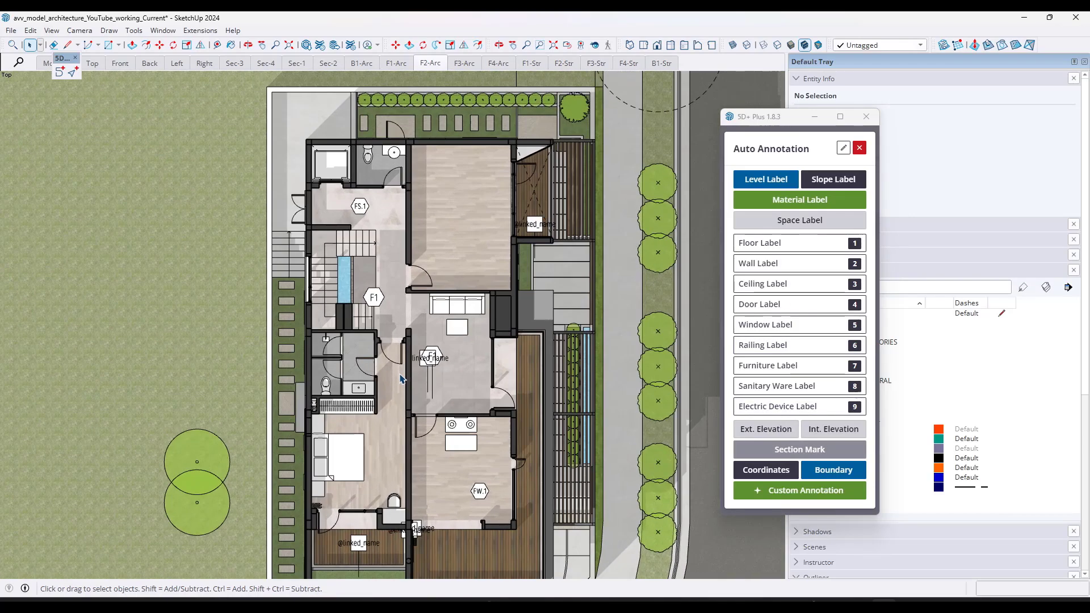
scroll(392, 352, "up", 1)
scroll(374, 276, "down", 2)
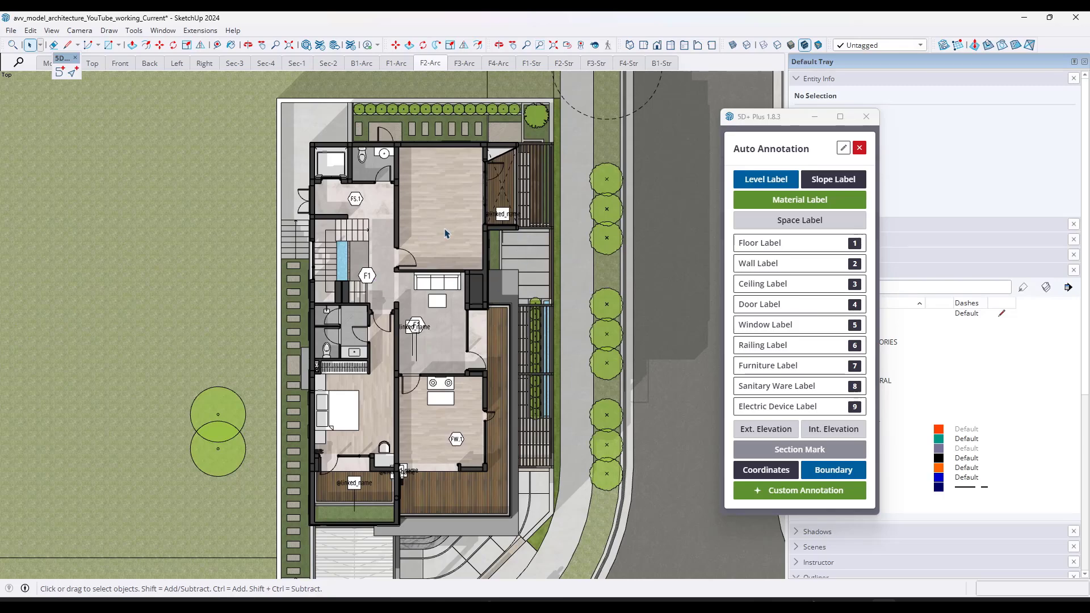
scroll(365, 203, "up", 5)
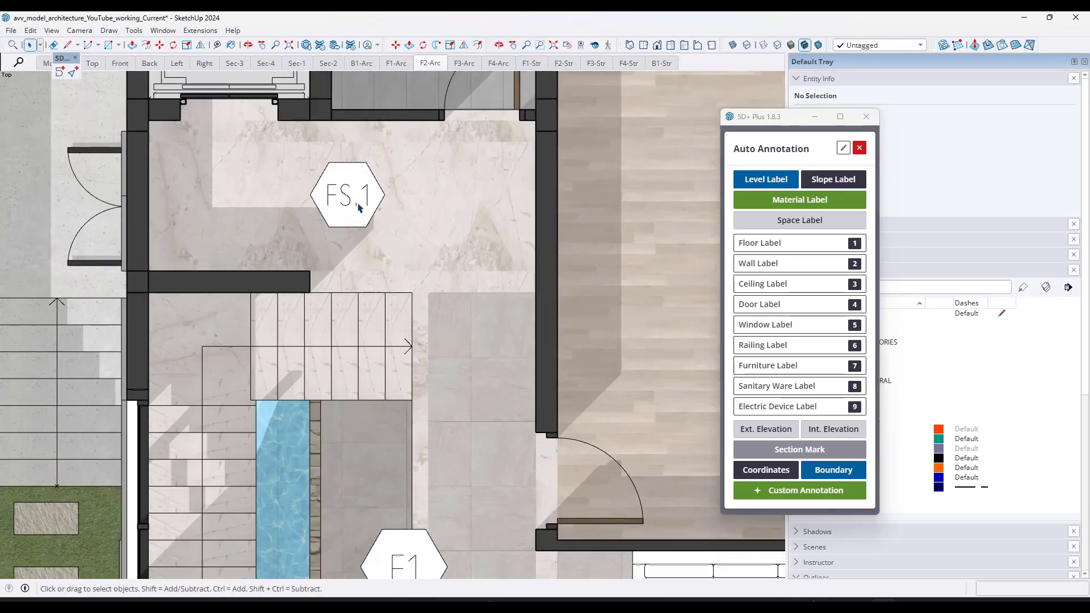
scroll(359, 206, "down", 6)
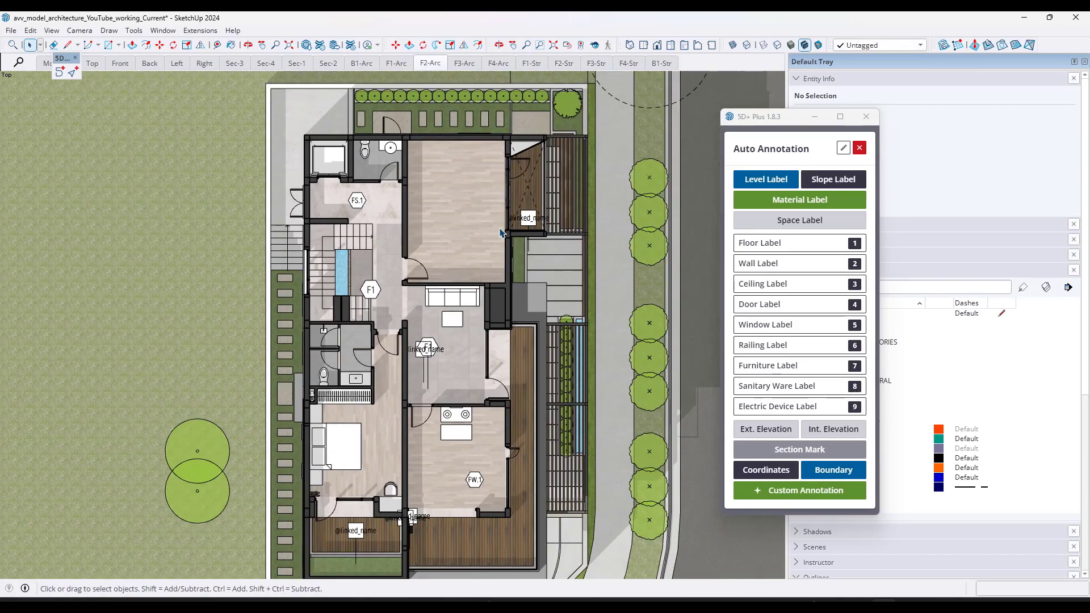
left_click(538, 221)
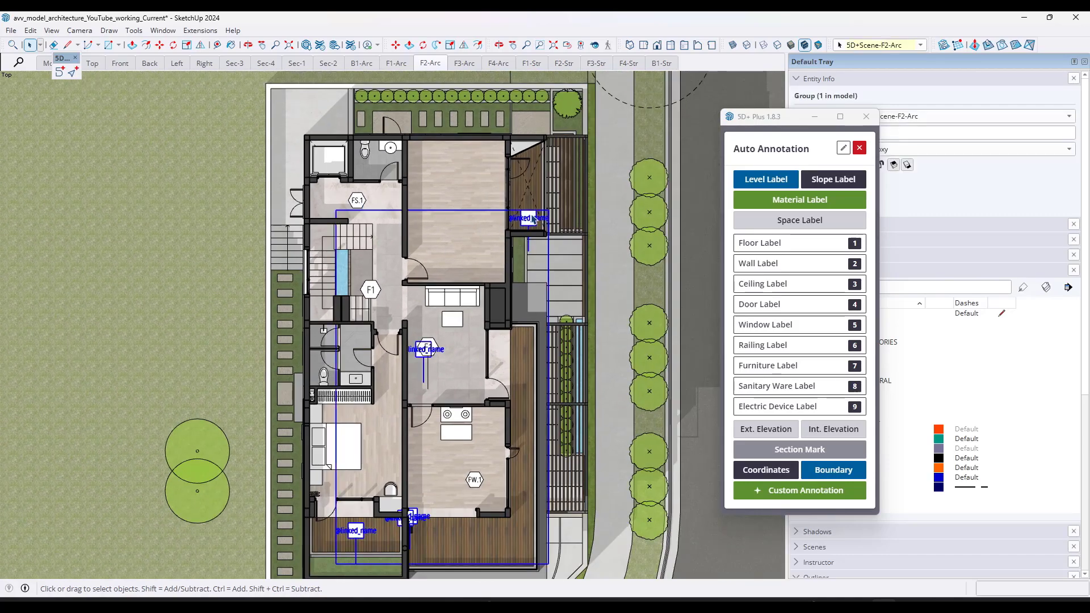
key("Escape")
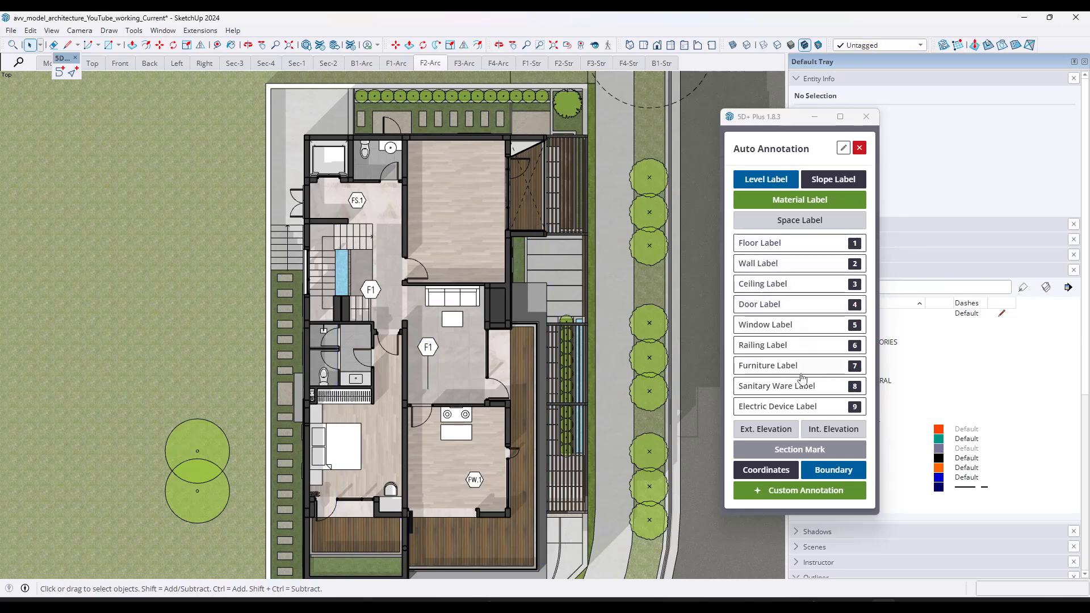
Try section marks on F2-Arc with an offset of 3600, no section line and 0° rotation, and delete them.
scroll(554, 308, "down", 1)
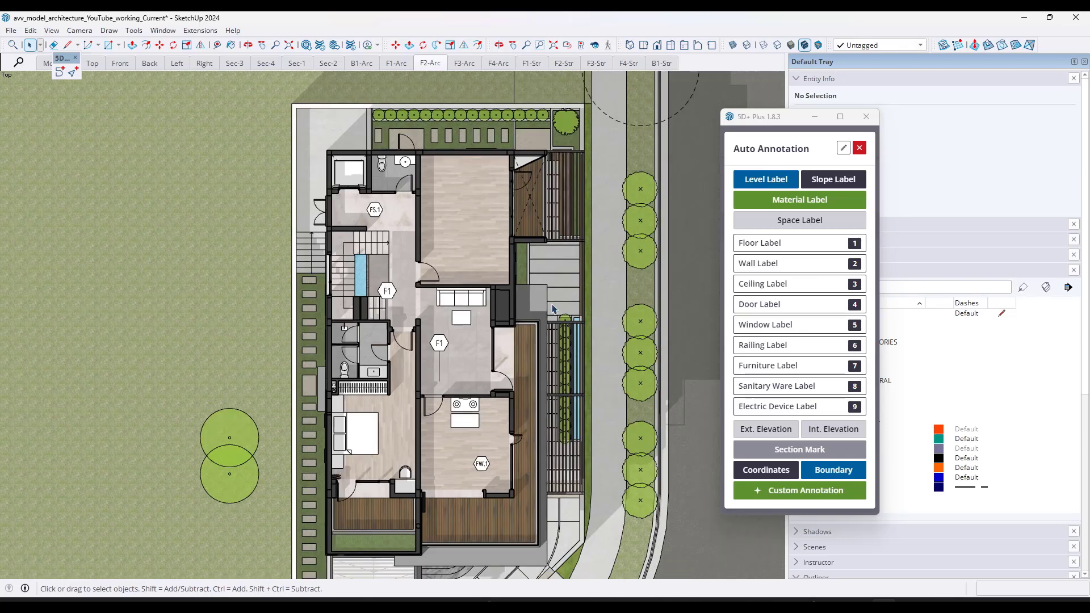
scroll(554, 309, "down", 2)
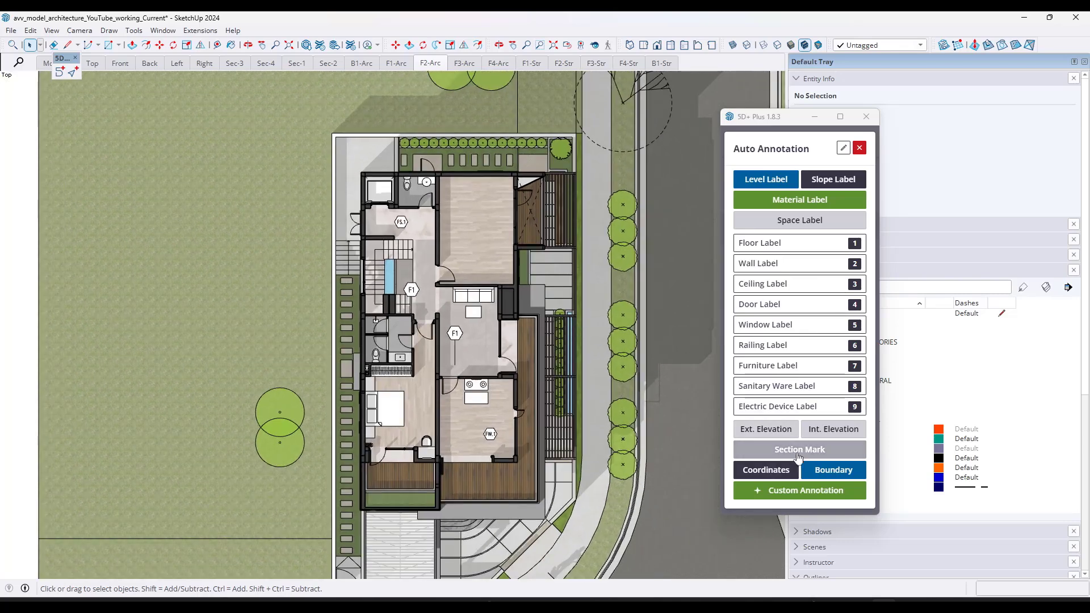
left_click(798, 451)
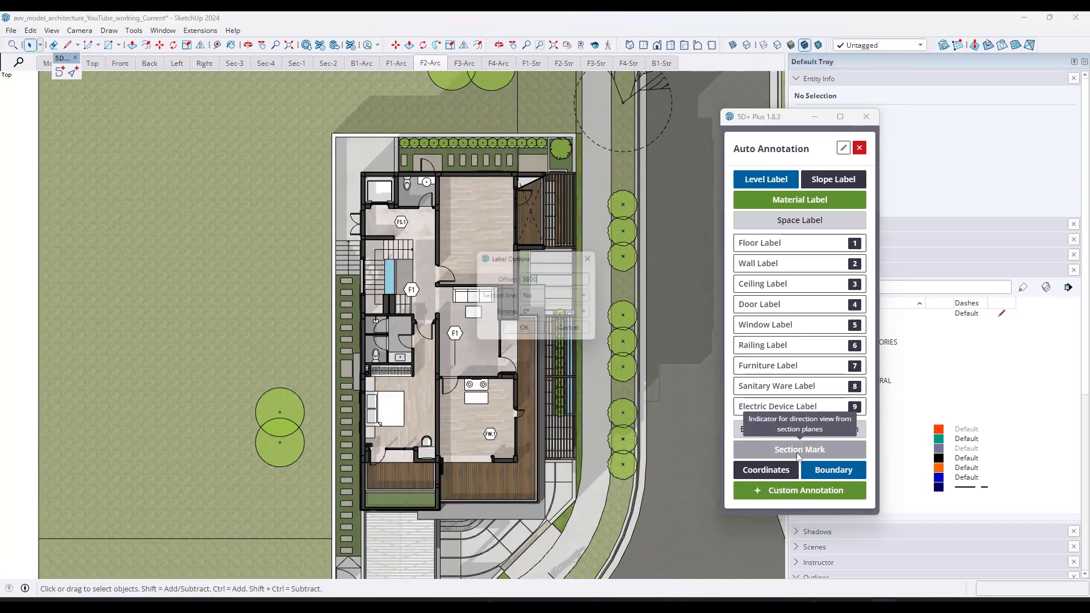
left_click(527, 332)
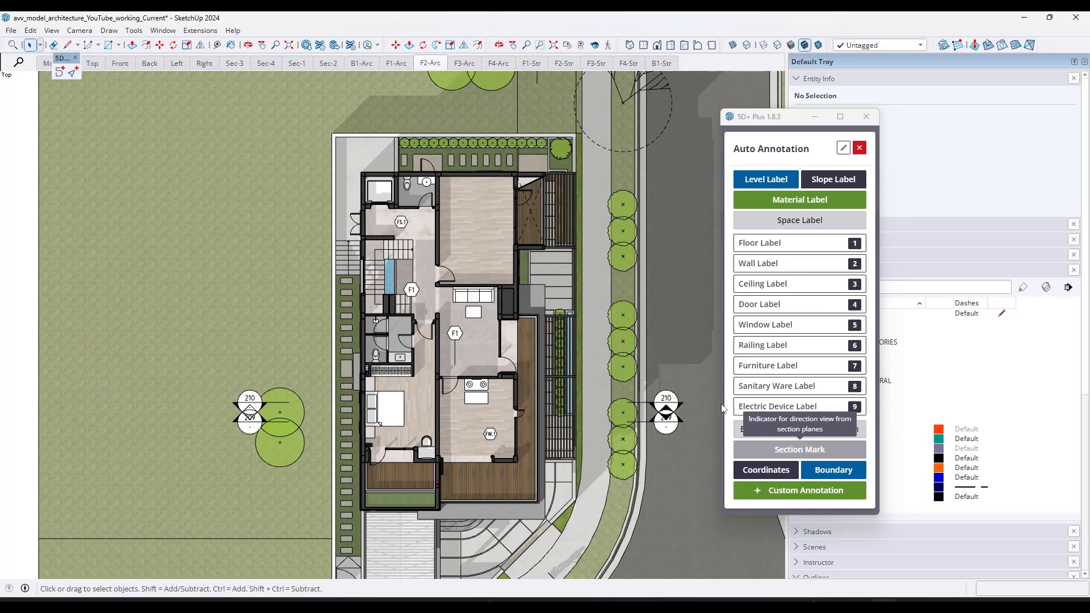
left_click(673, 404)
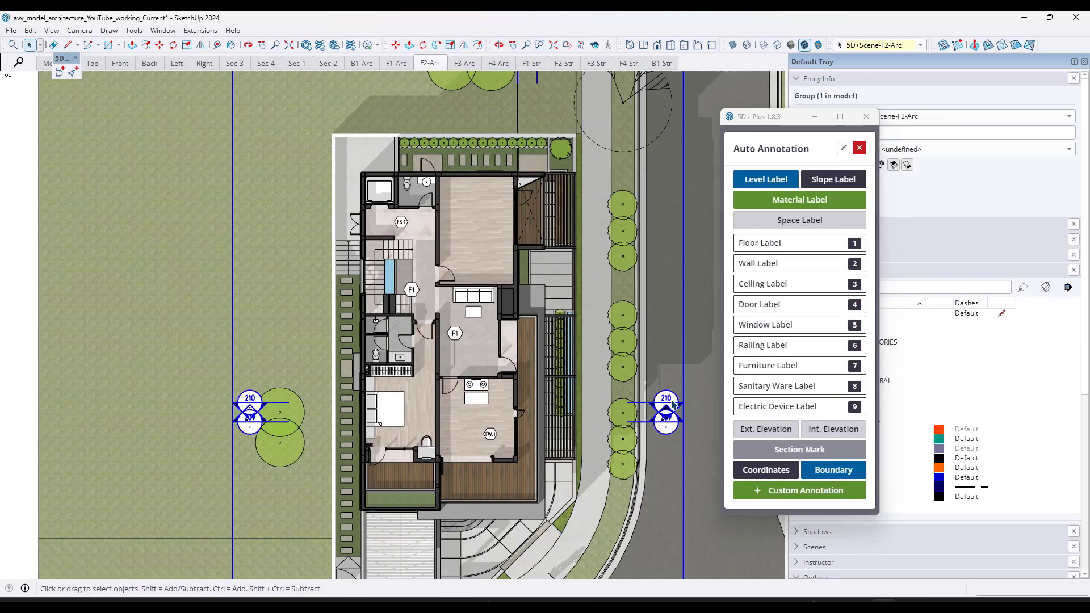
key("Delete")
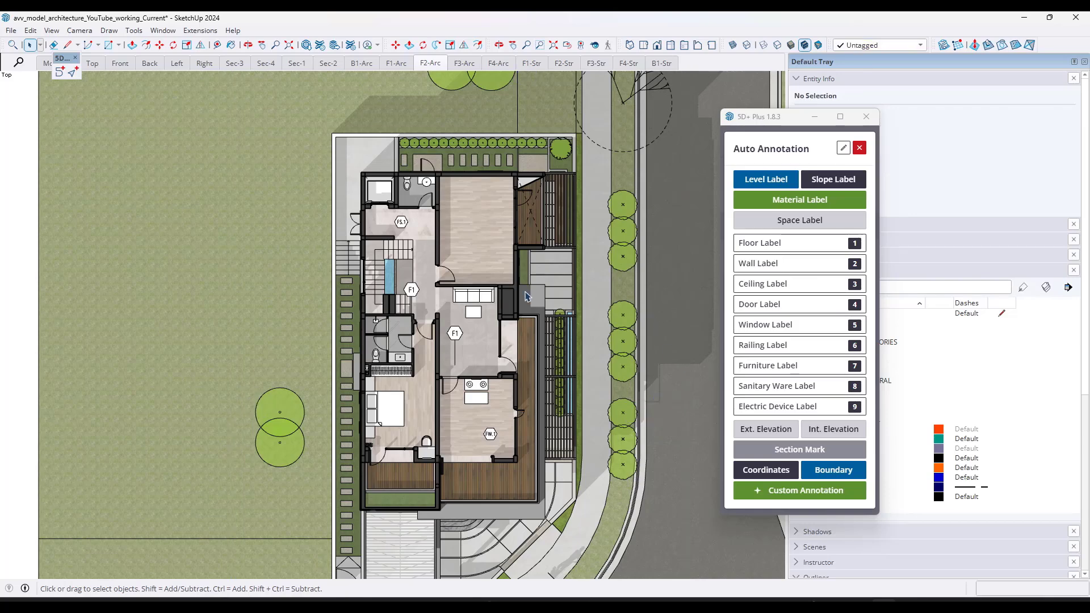
Leave Auto Annotation and create 2D drawings from the F1-Arc, F2-Arc, F3-Arc and F4-Arc scenes.
left_click(860, 148)
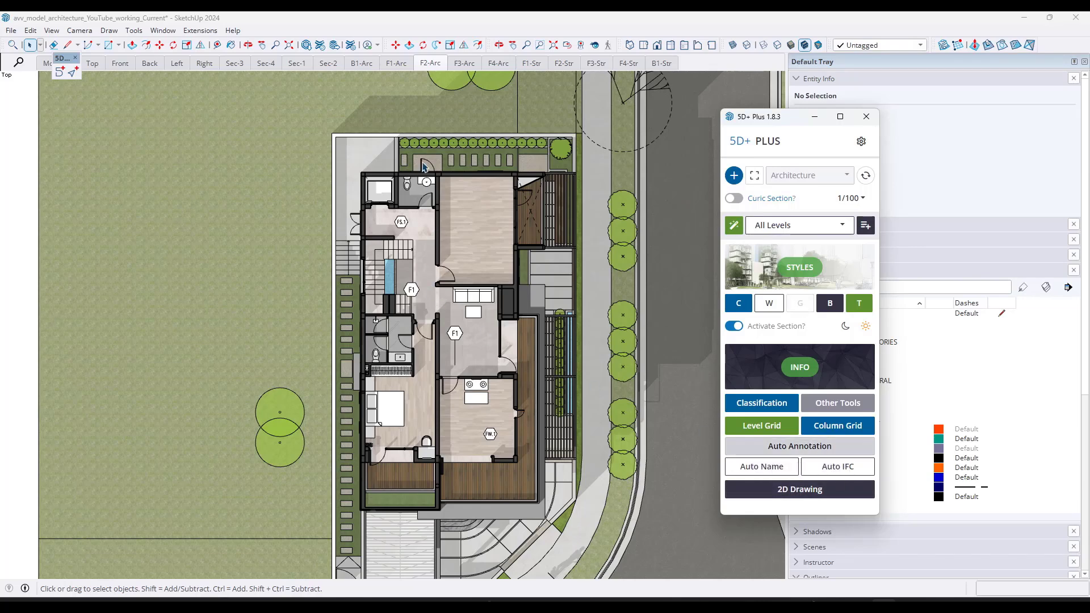
left_click(426, 65)
left_click(800, 490)
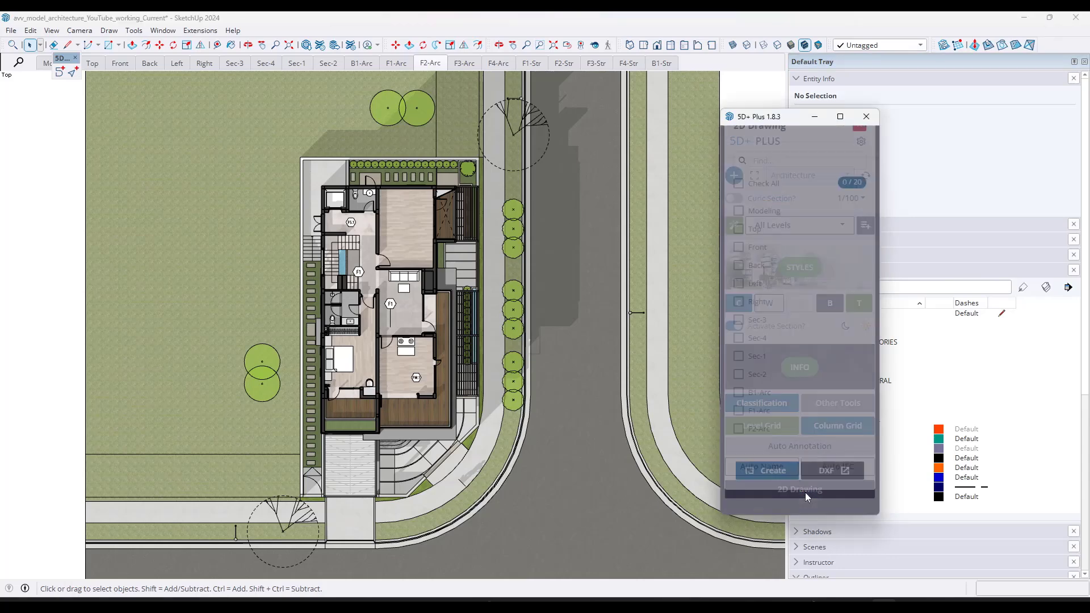
scroll(772, 272, "down", 3)
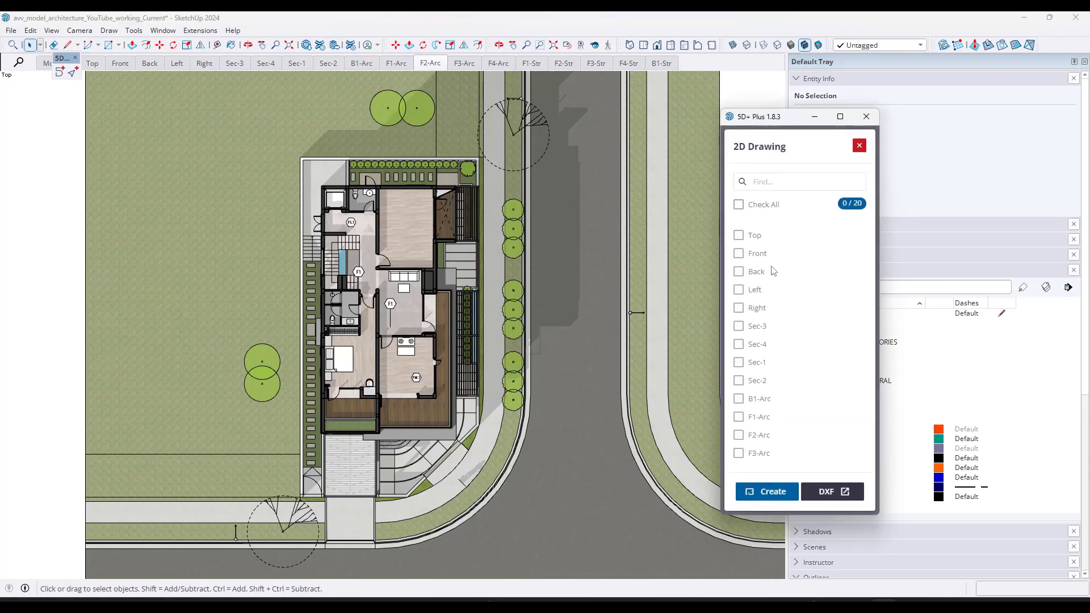
scroll(773, 316, "down", 1)
left_click(758, 318)
left_click(758, 336)
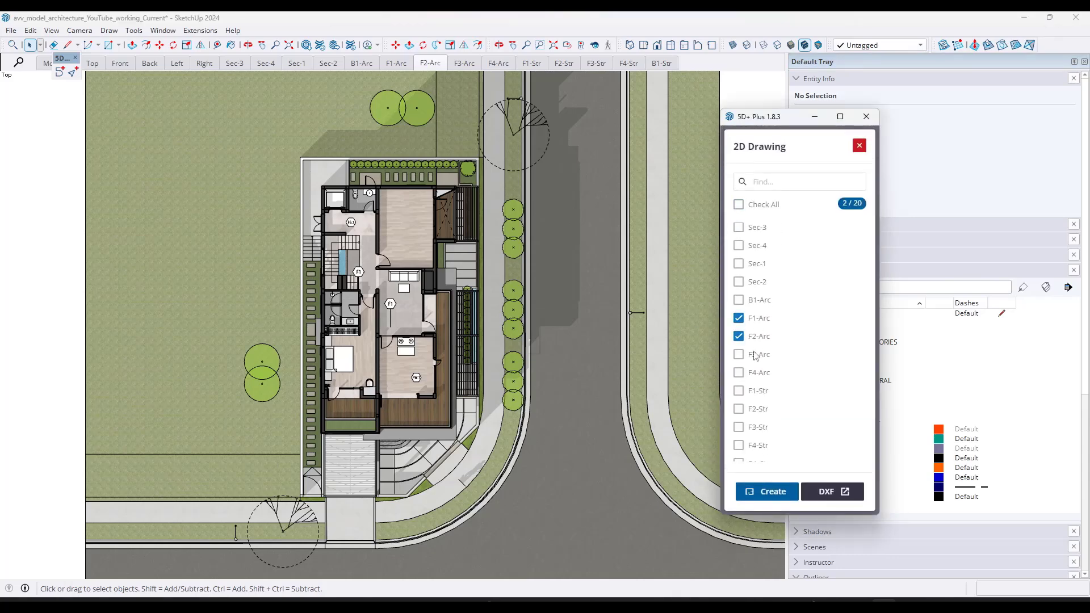
left_click(756, 355)
left_click(766, 491)
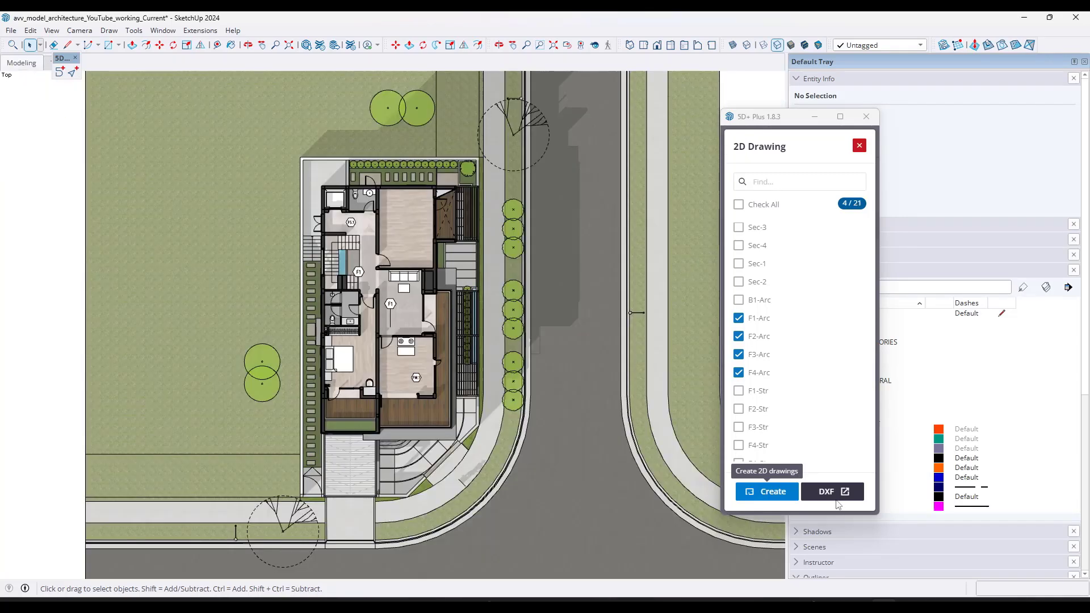
left_click(831, 499)
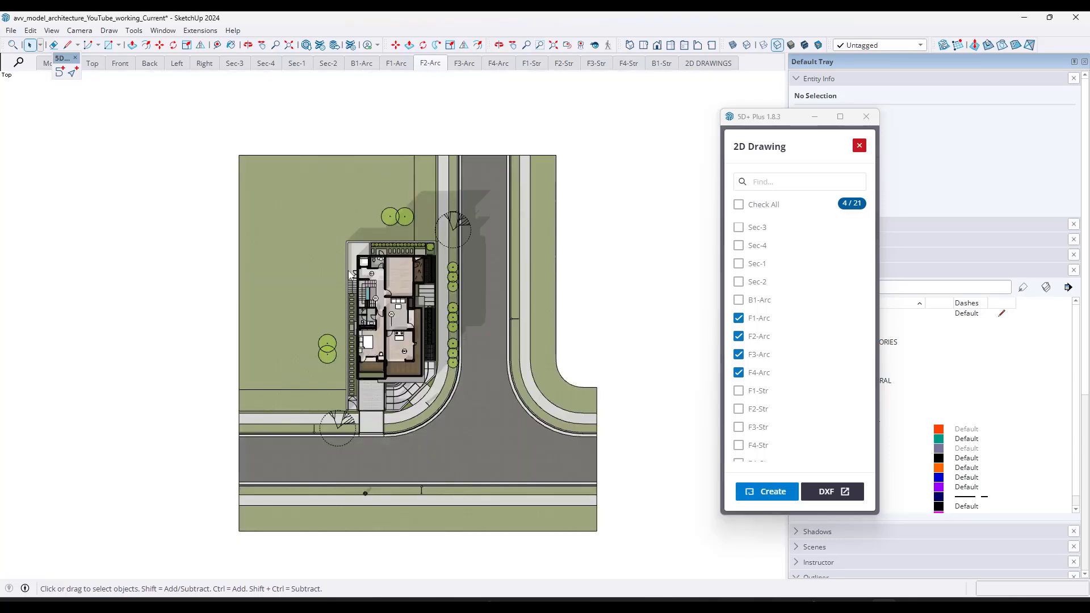
scroll(410, 288, "up", 3)
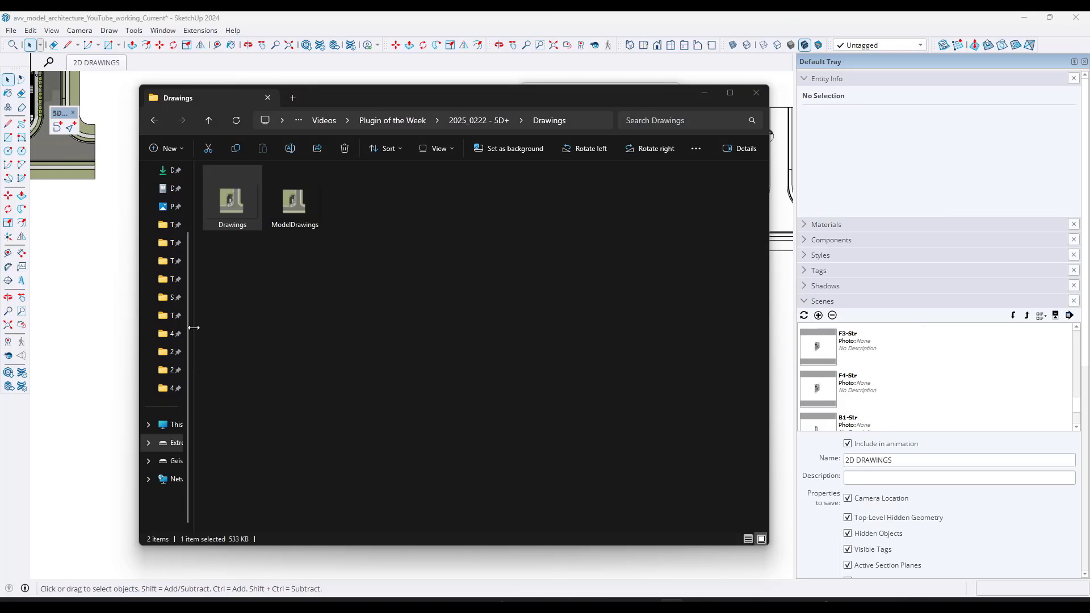
View Drawings.png from the Drawings folder in File Explorer, close the image and return to the SketchUp model.
left_click_drag(194, 327, 182, 328)
double_click(240, 215)
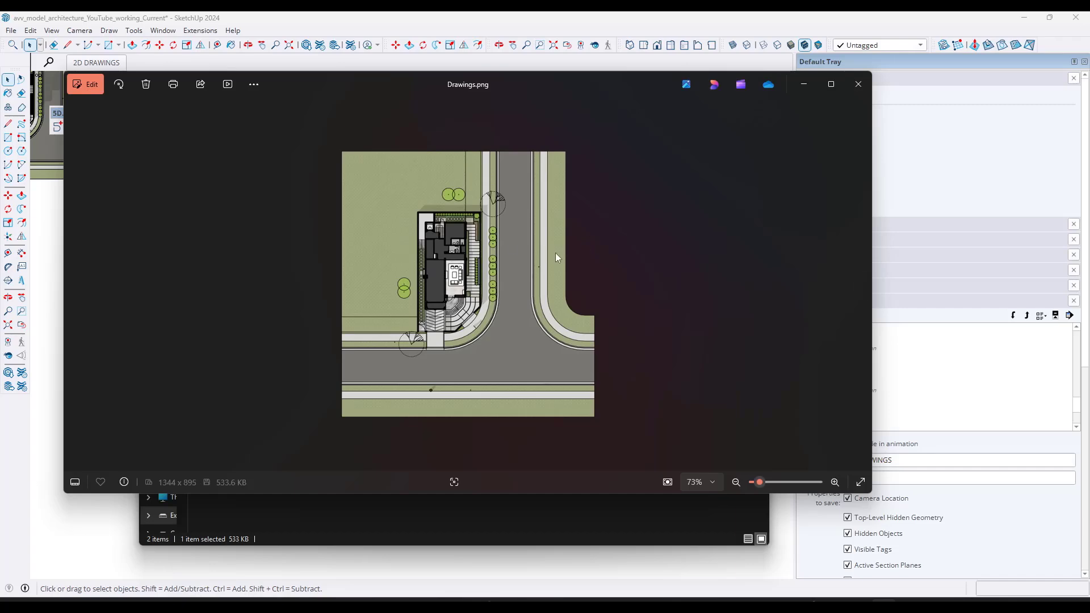
left_click(859, 86)
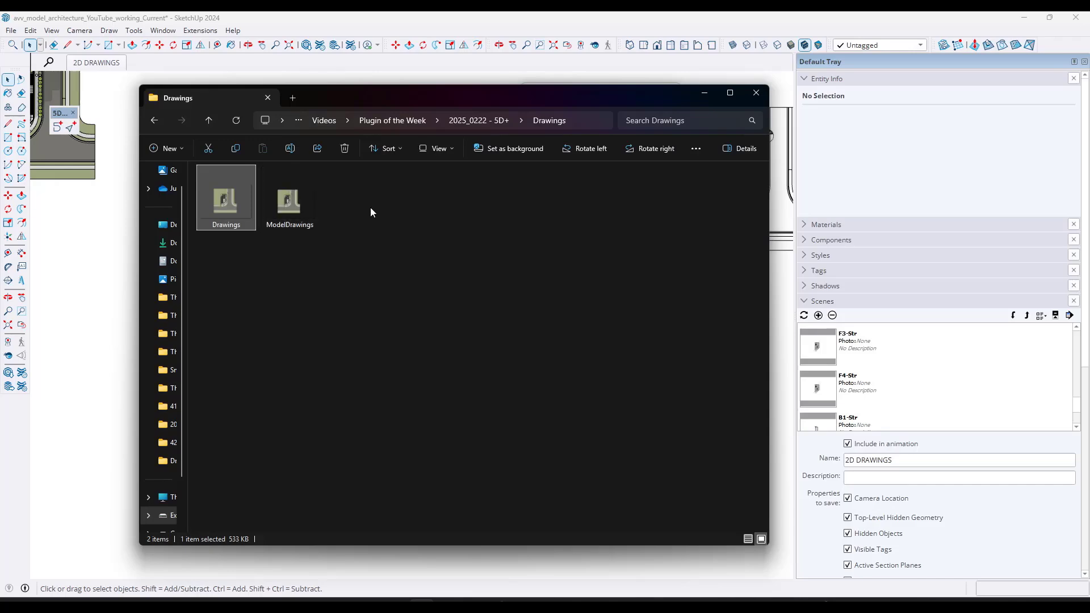
left_click(703, 94)
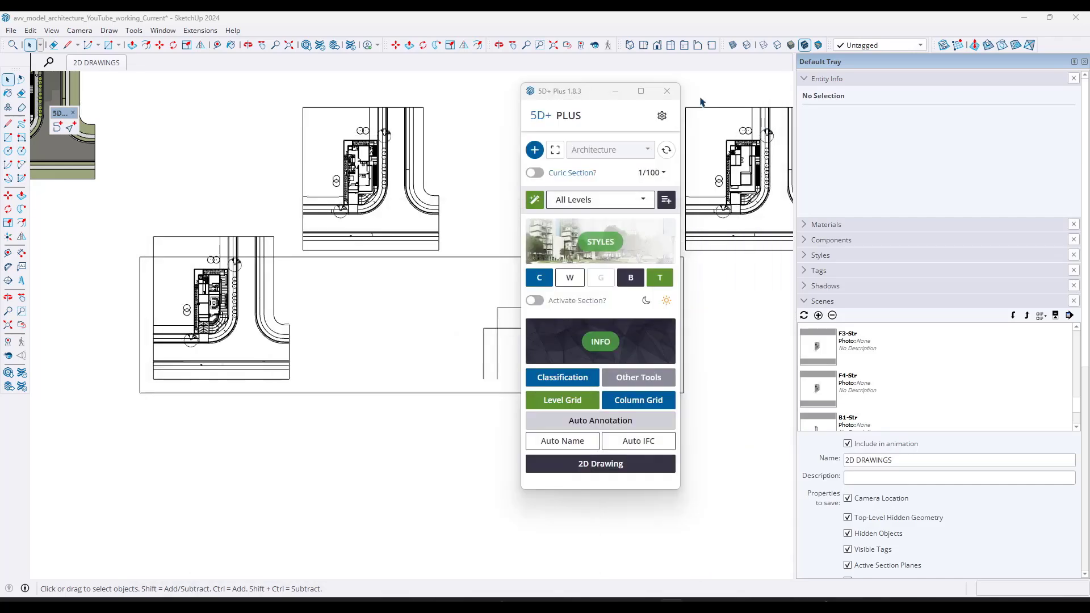
Select the F2-Arc 2D drawing component and examine its linework and the neighbouring floor plan drawings up close and as a whole.
left_click(335, 204)
scroll(338, 199, "up", 5)
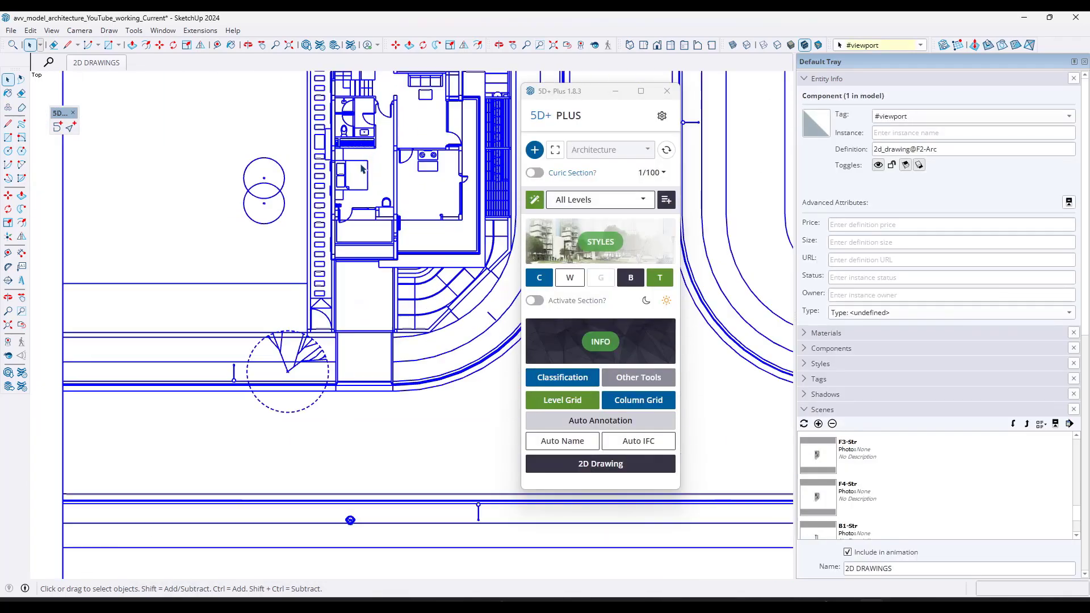
scroll(361, 168, "down", 6)
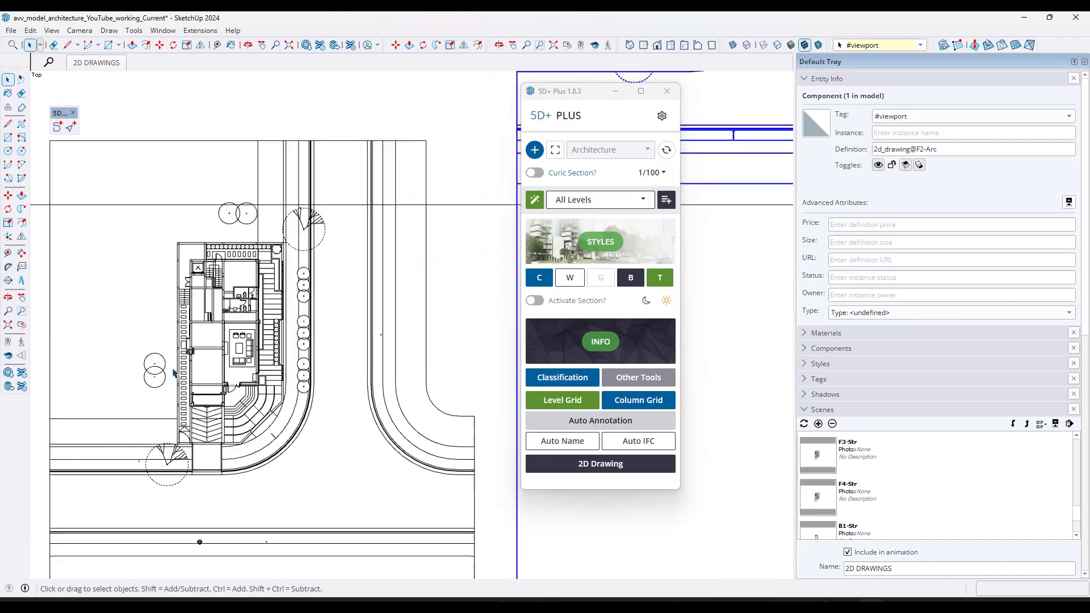
scroll(173, 373, "up", 4)
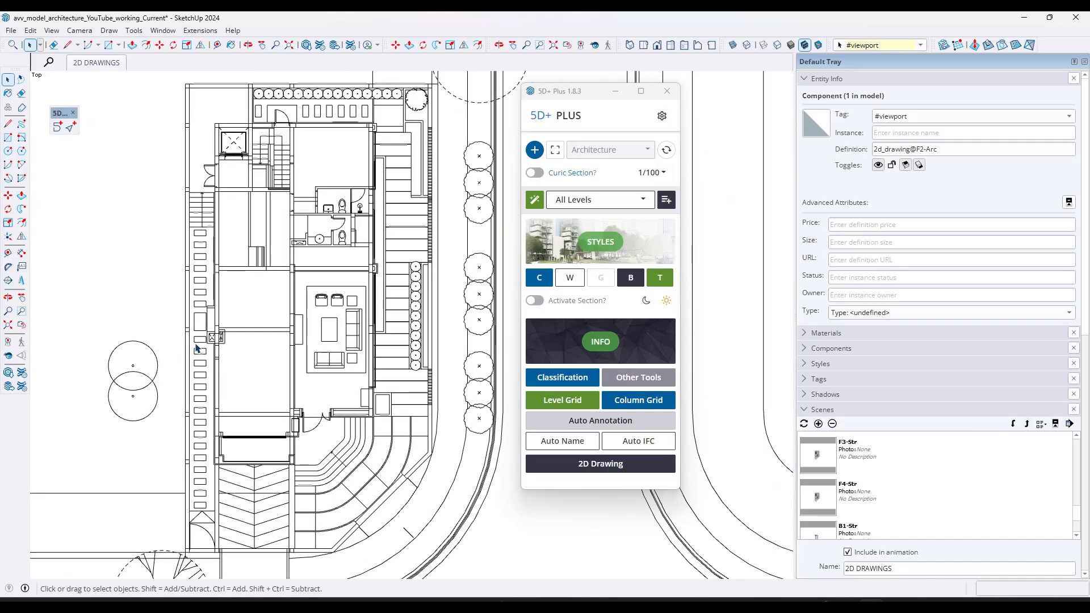
scroll(196, 347, "down", 8)
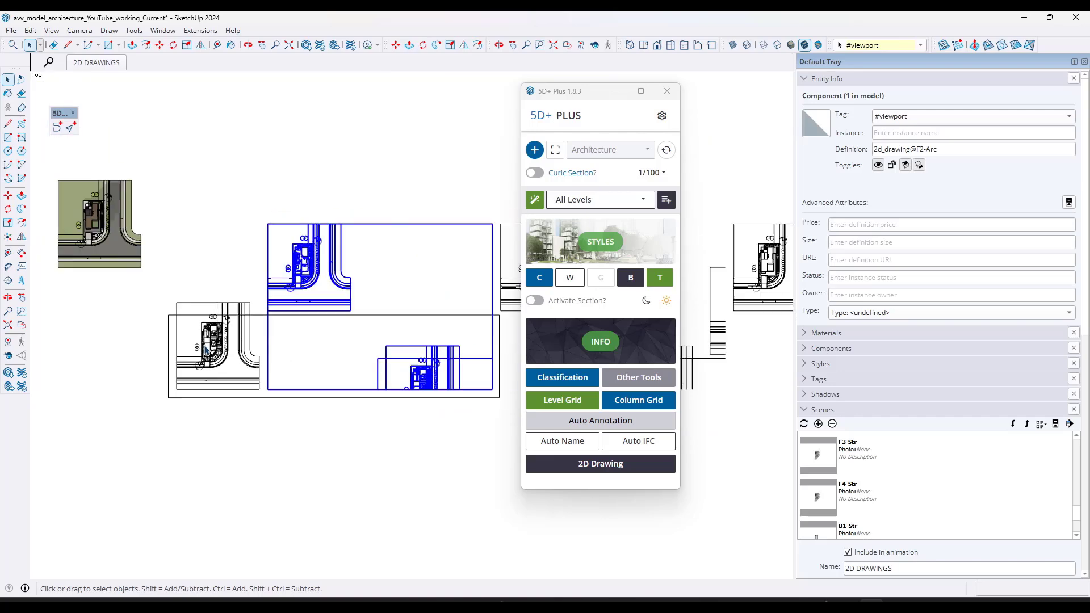
scroll(205, 351, "down", 3)
scroll(409, 340, "up", 6)
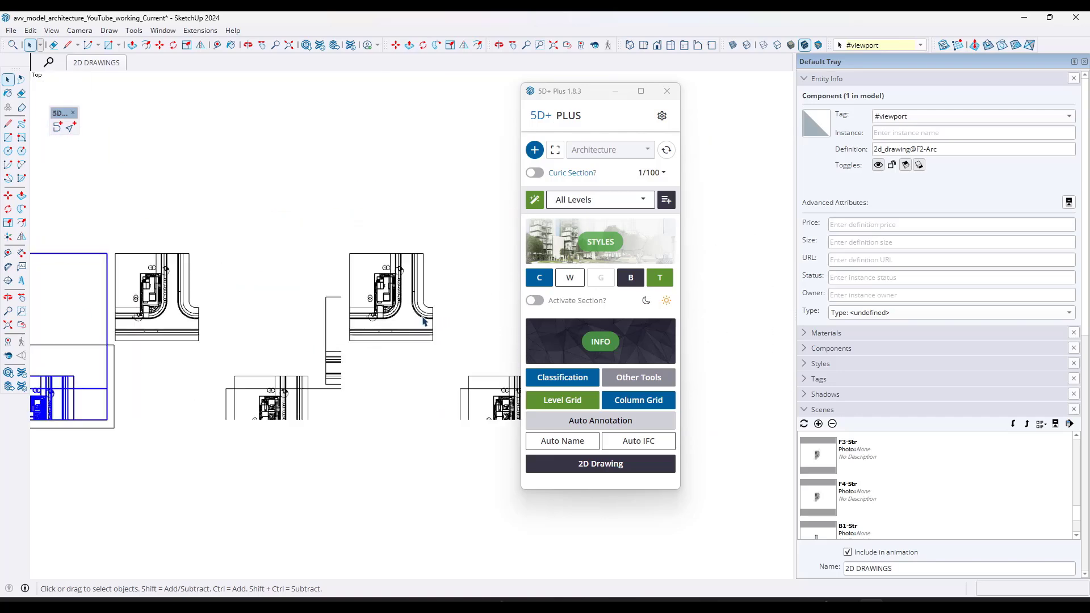
scroll(423, 322, "down", 3)
scroll(231, 340, "up", 4)
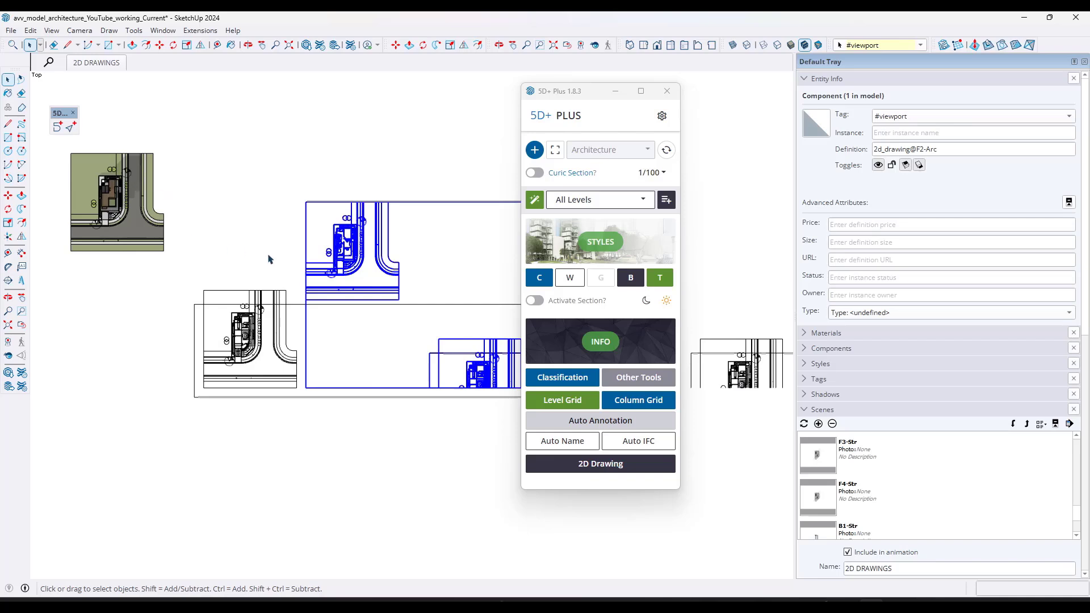
Compare the 2D DRAWINGS scene with the Modeling scene using the scene search, and bring up the Top scene.
left_click(98, 63)
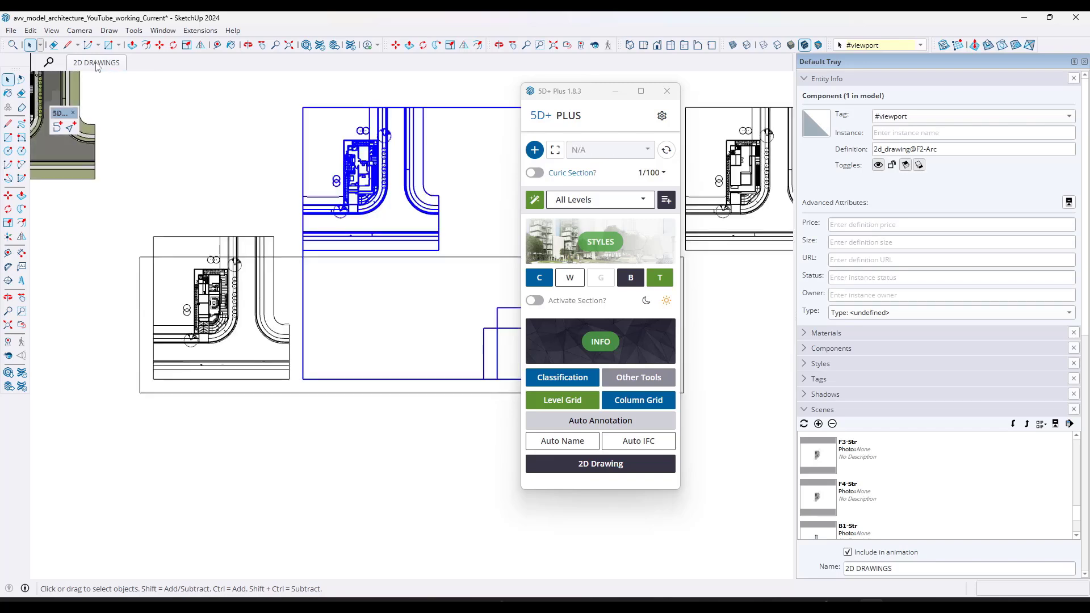
left_click(50, 64)
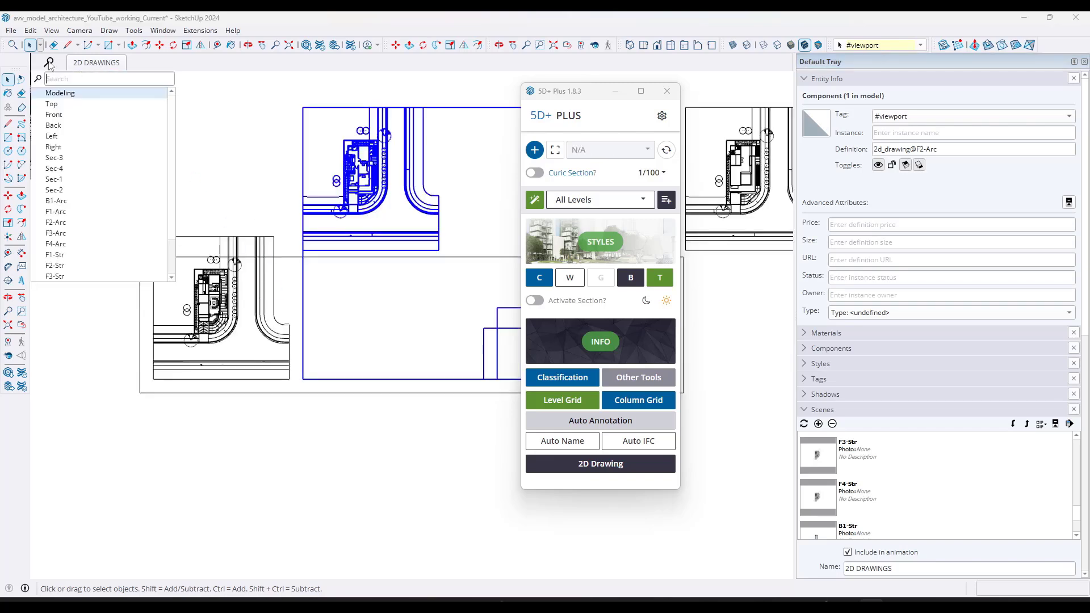
left_click(80, 93)
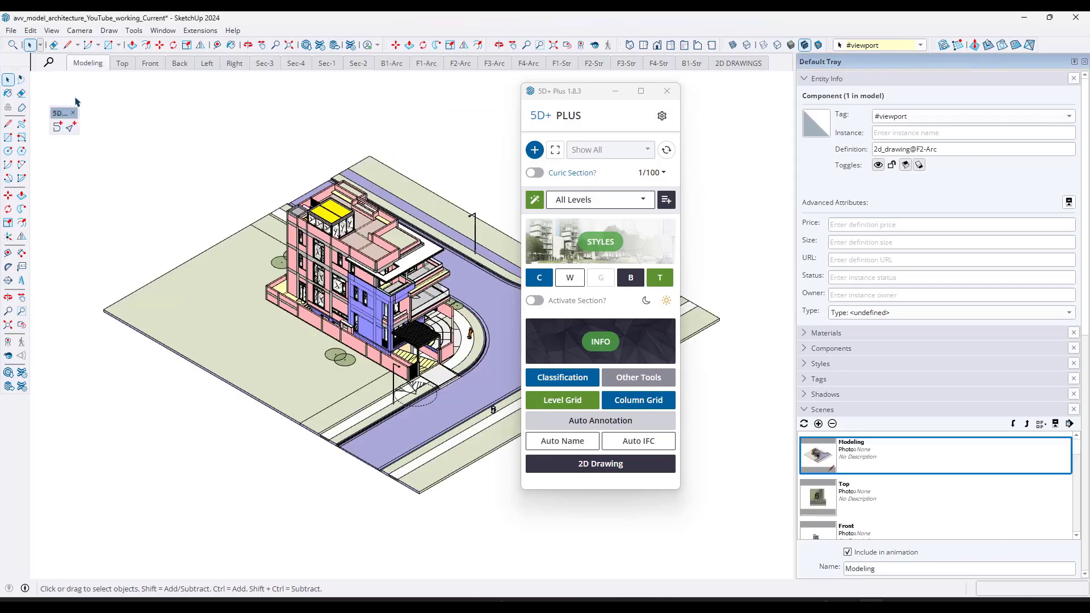
left_click(741, 65)
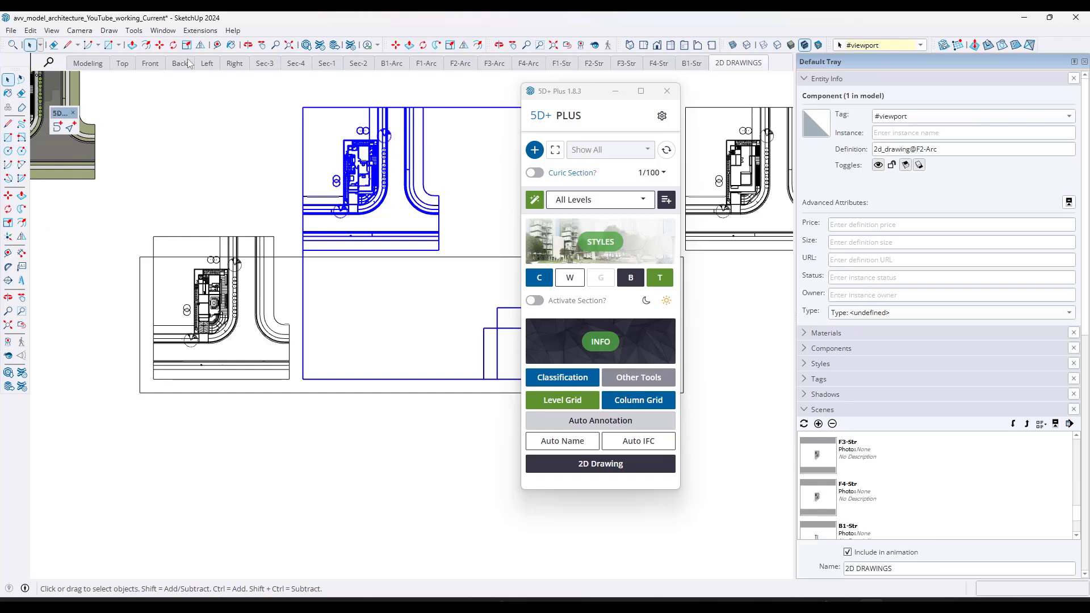
left_click(57, 62)
left_click(57, 106)
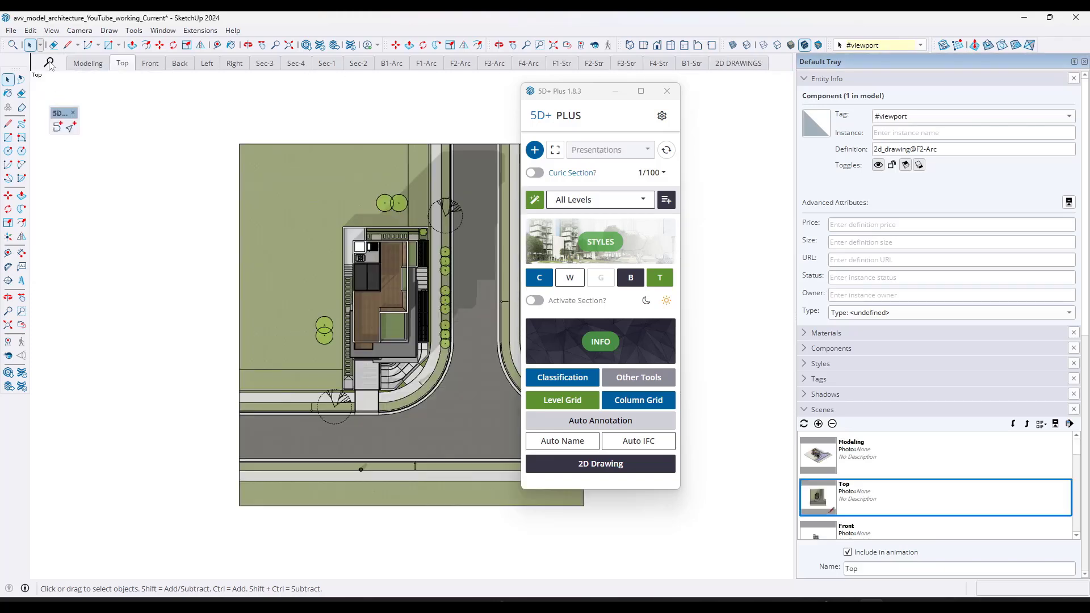
Export only the F1-Str scene to DXF from the 2D Drawing tool, clearing the other scenes and accepting the automatic save.
left_click(619, 469)
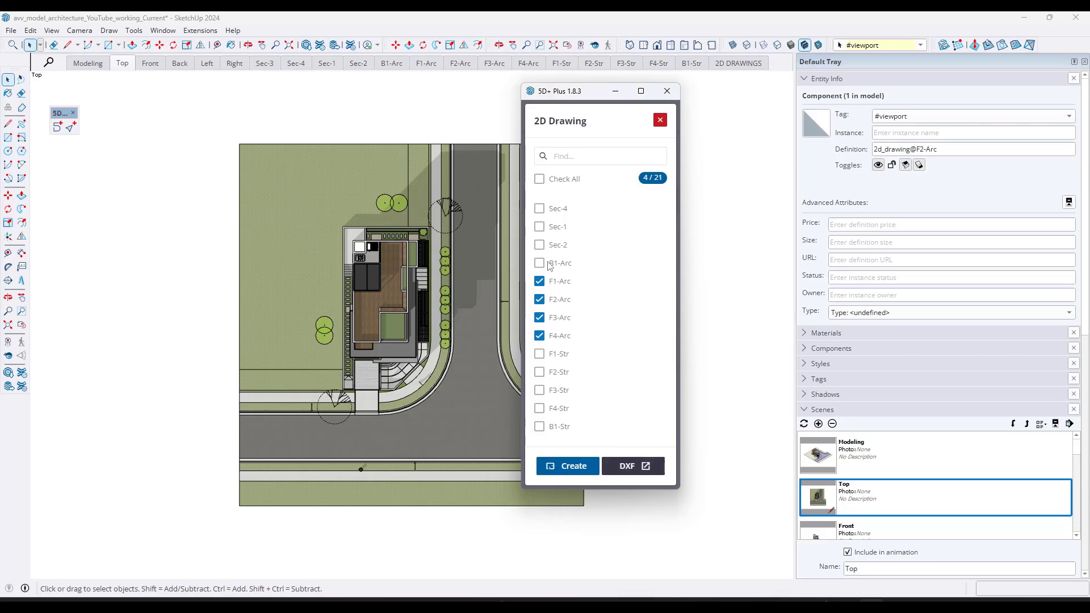
left_click(540, 179)
left_click(540, 179)
scroll(594, 361, "down", 1)
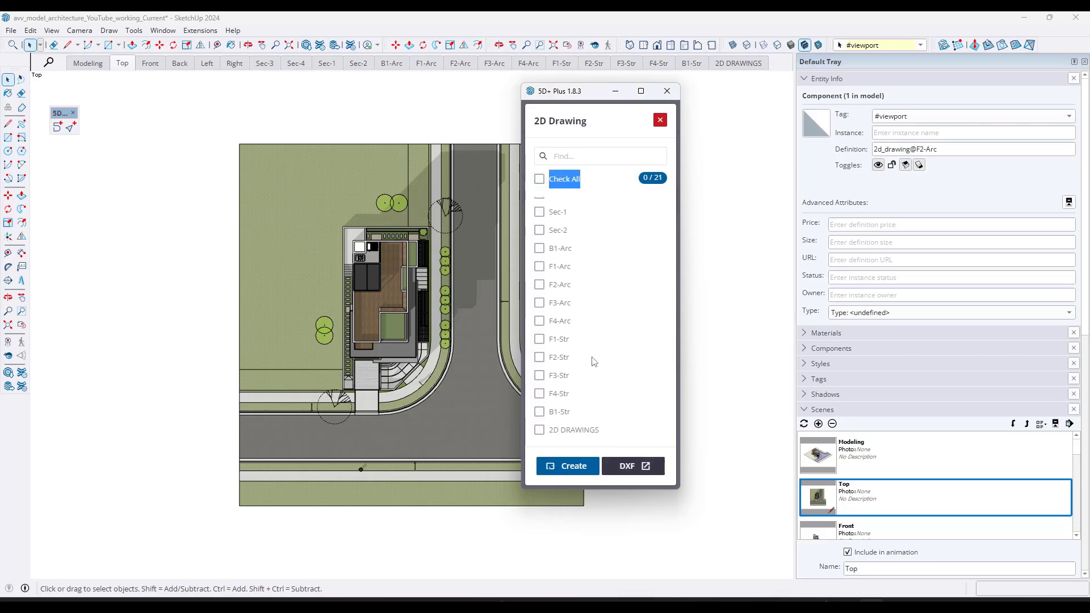
left_click(539, 410)
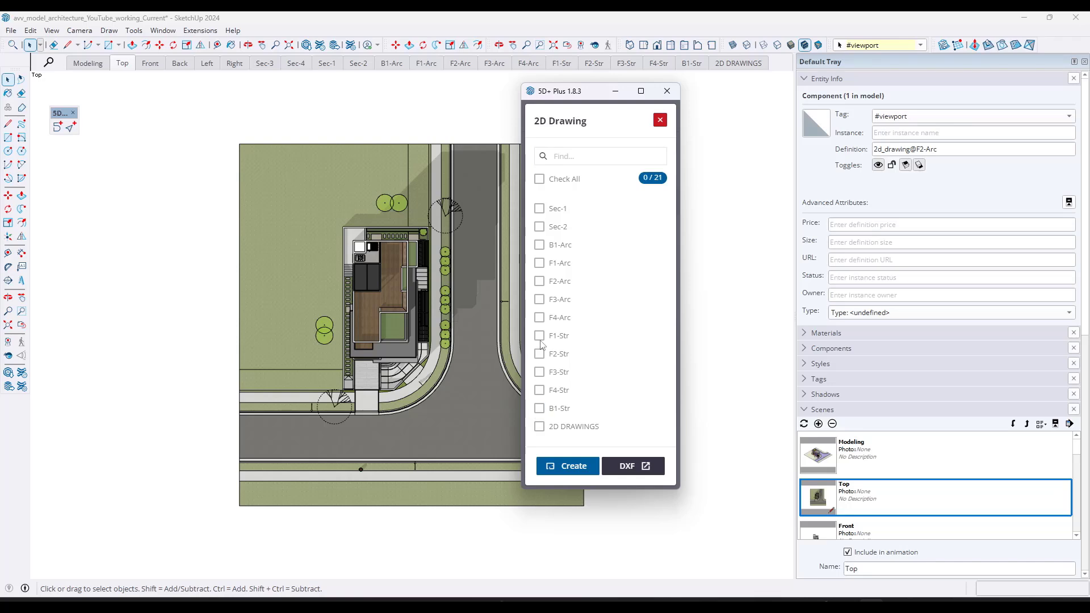
left_click(630, 468)
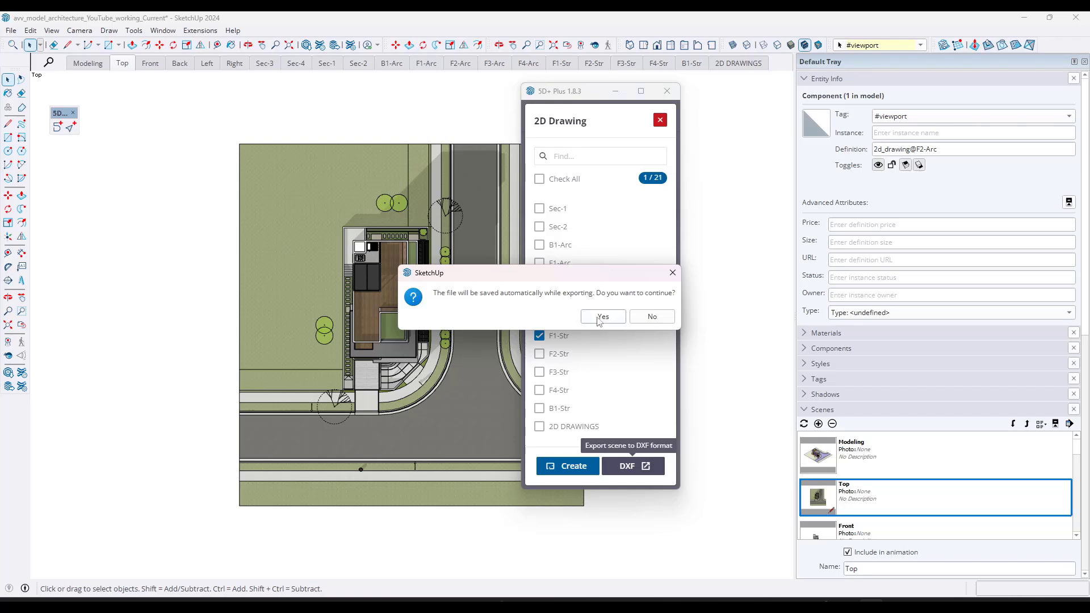
left_click(603, 317)
left_click(635, 321)
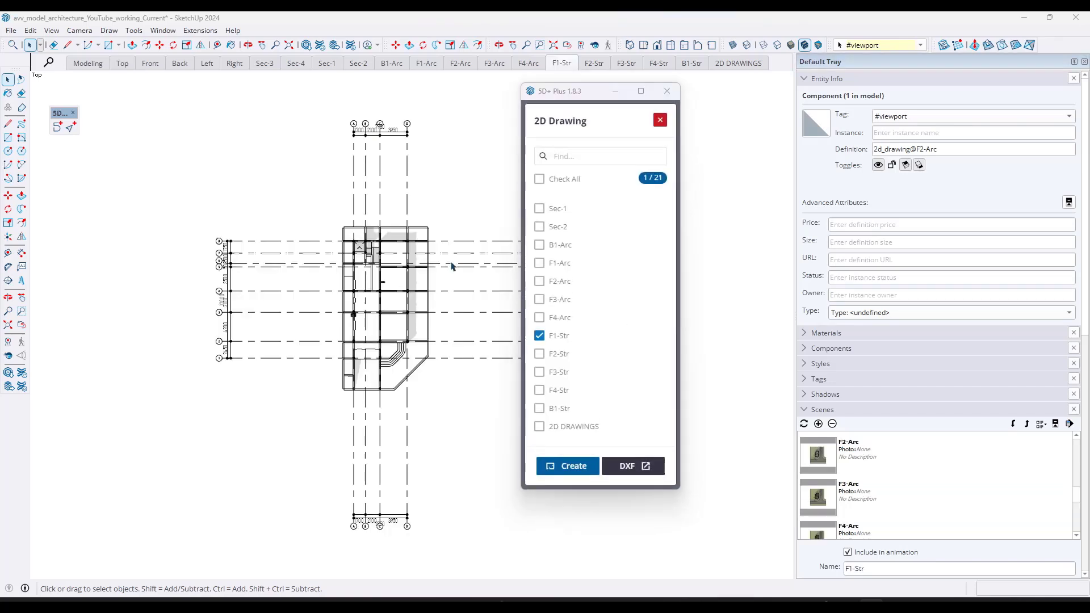
Open the exported F1-Str DXF from the CADExport folder in Rhino and examine the plan block's linework up close.
left_click(230, 203)
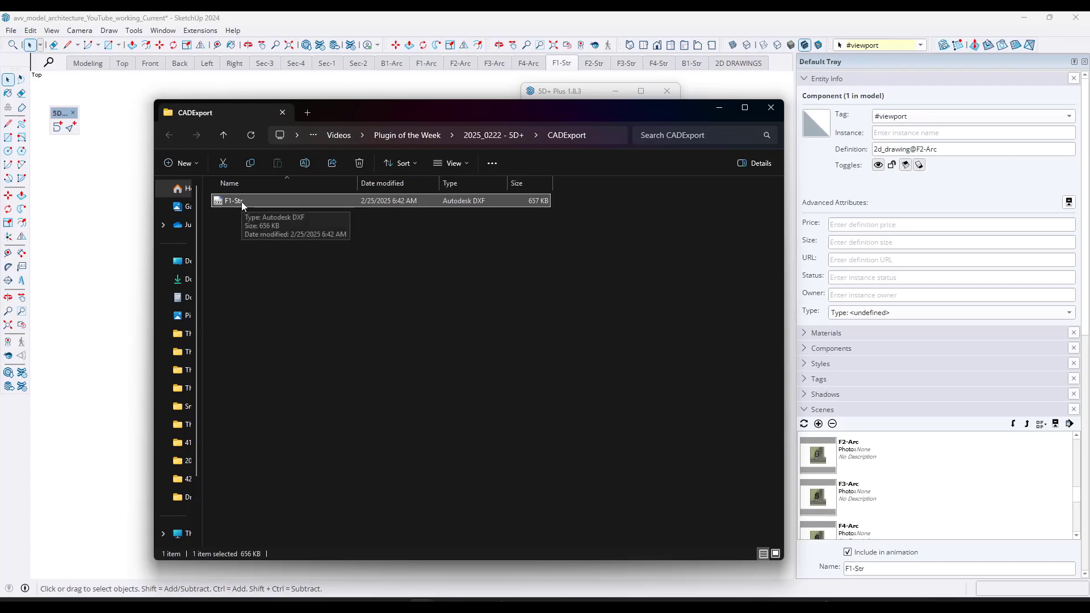
double_click(235, 202)
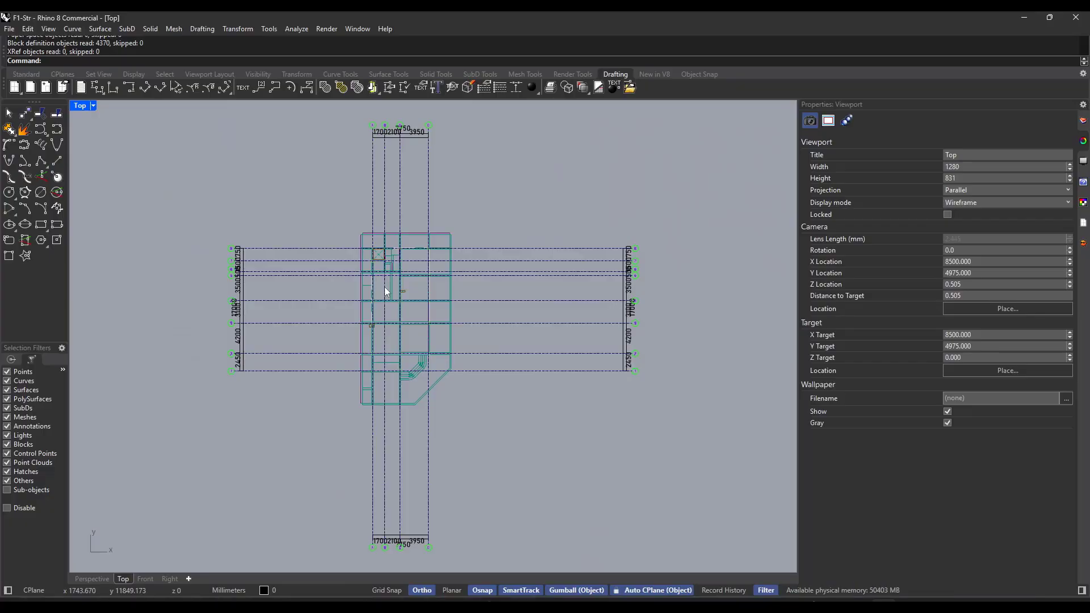
scroll(382, 285, "up", 10)
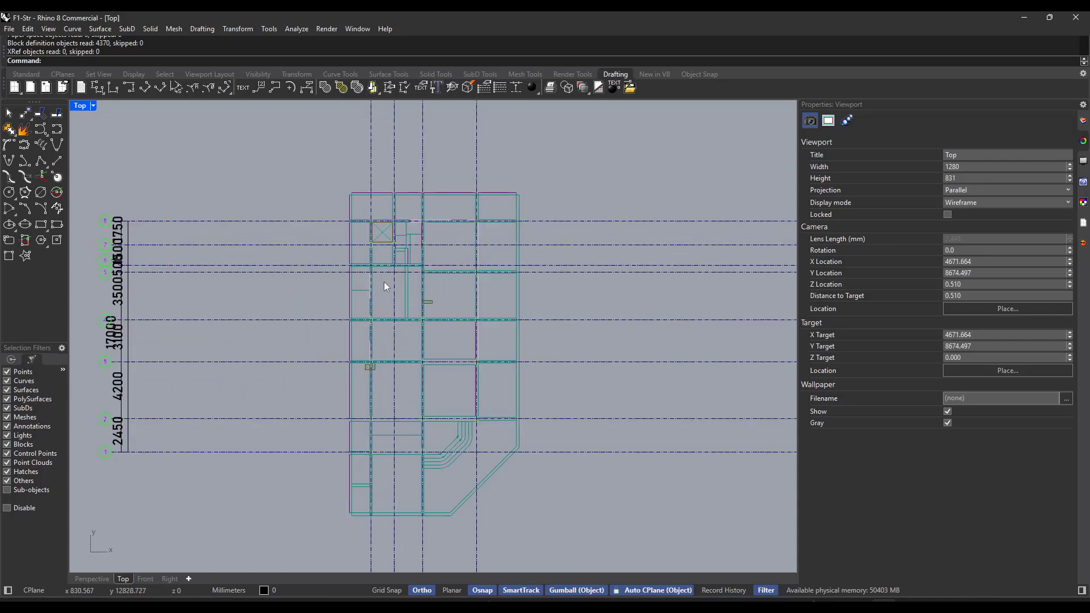
left_click(435, 270)
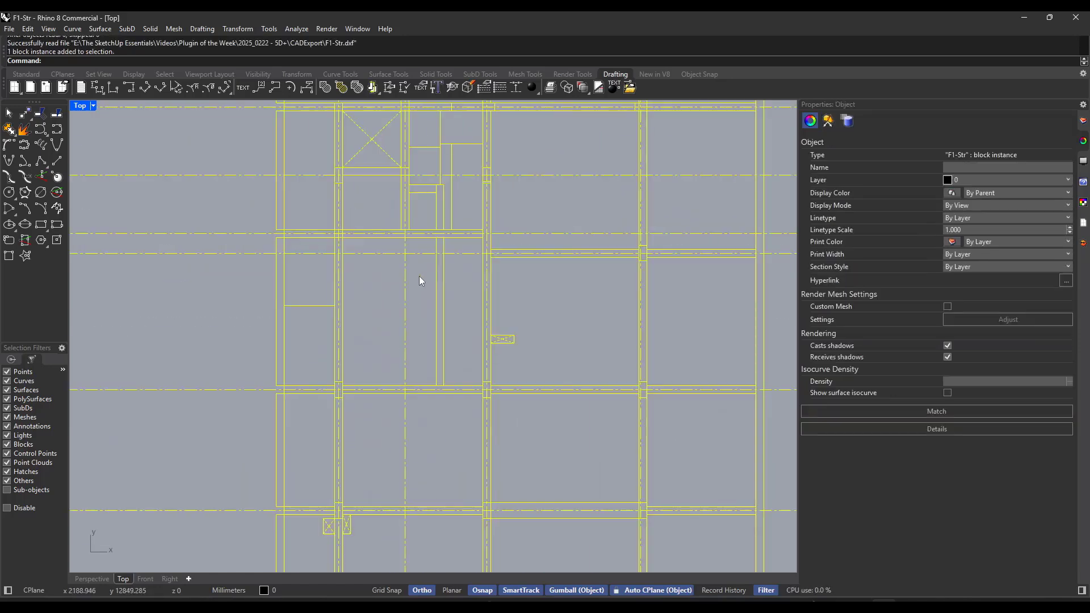
scroll(420, 277, "down", 5)
scroll(430, 292, "up", 1)
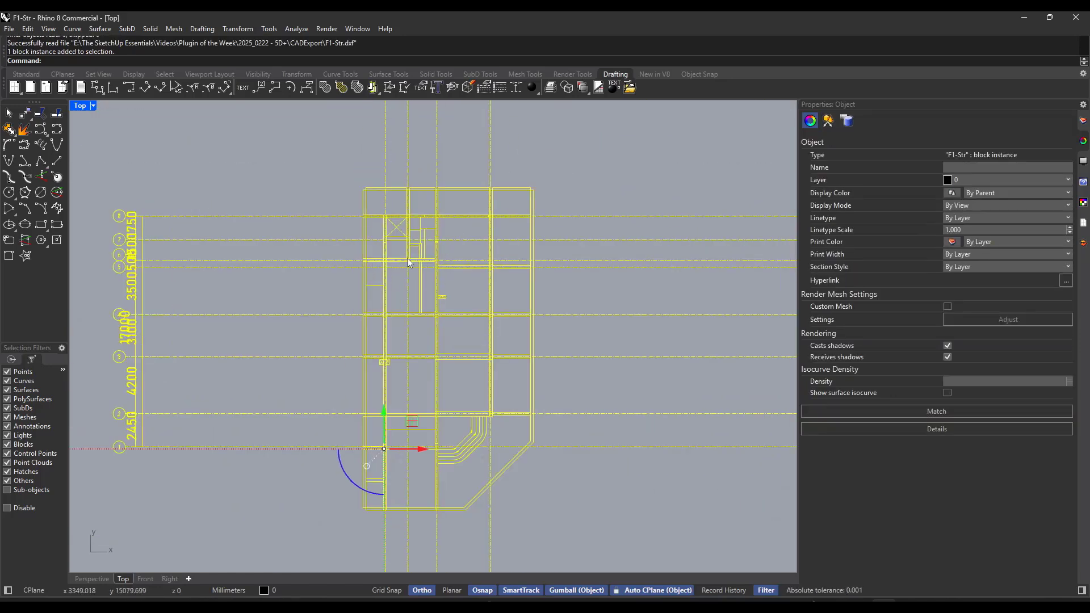
left_click(591, 160)
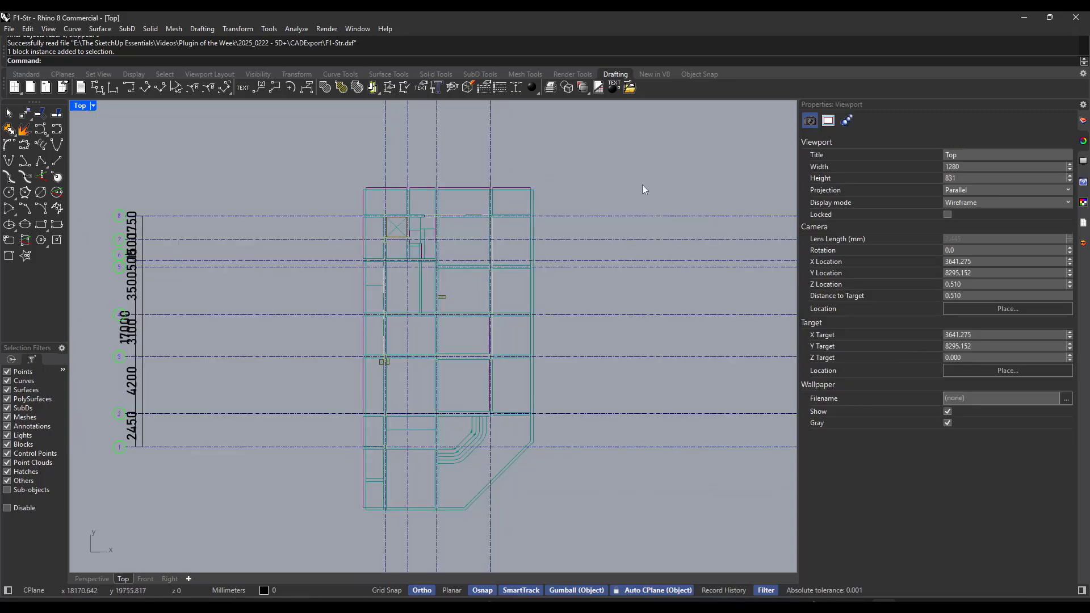
Review the layer list of the F1-Str drawing and close Rhino without saving, returning to the SketchUp model.
left_click(1083, 121)
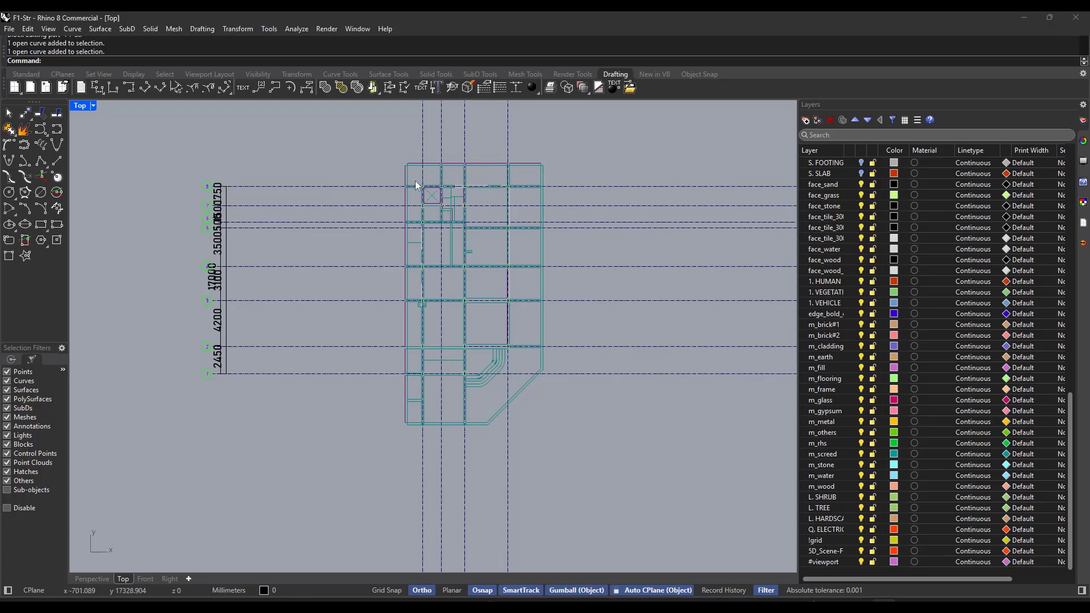
left_click(1076, 17)
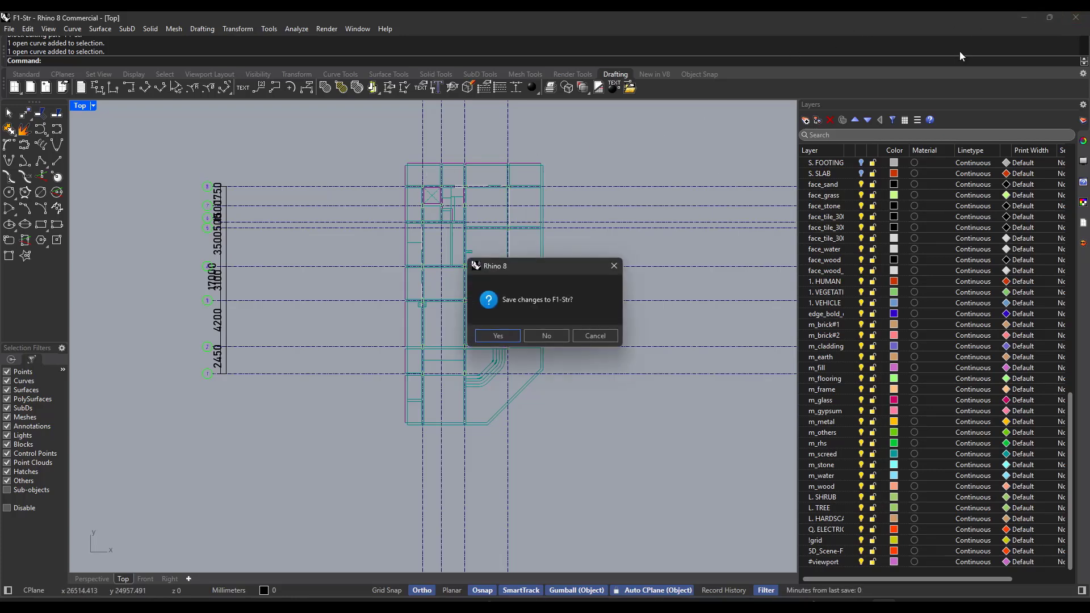
left_click(537, 338)
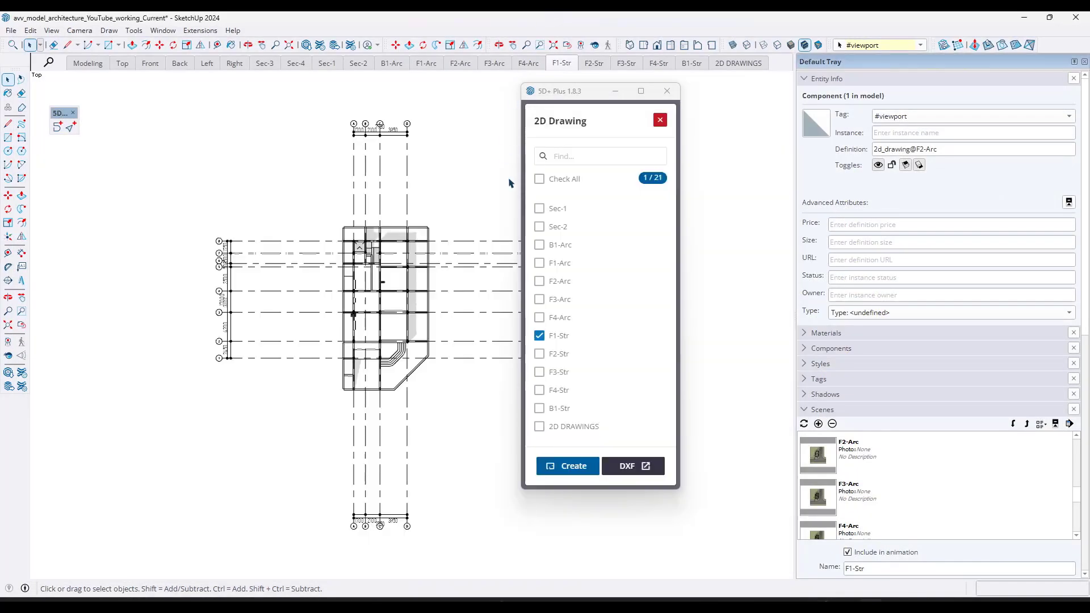